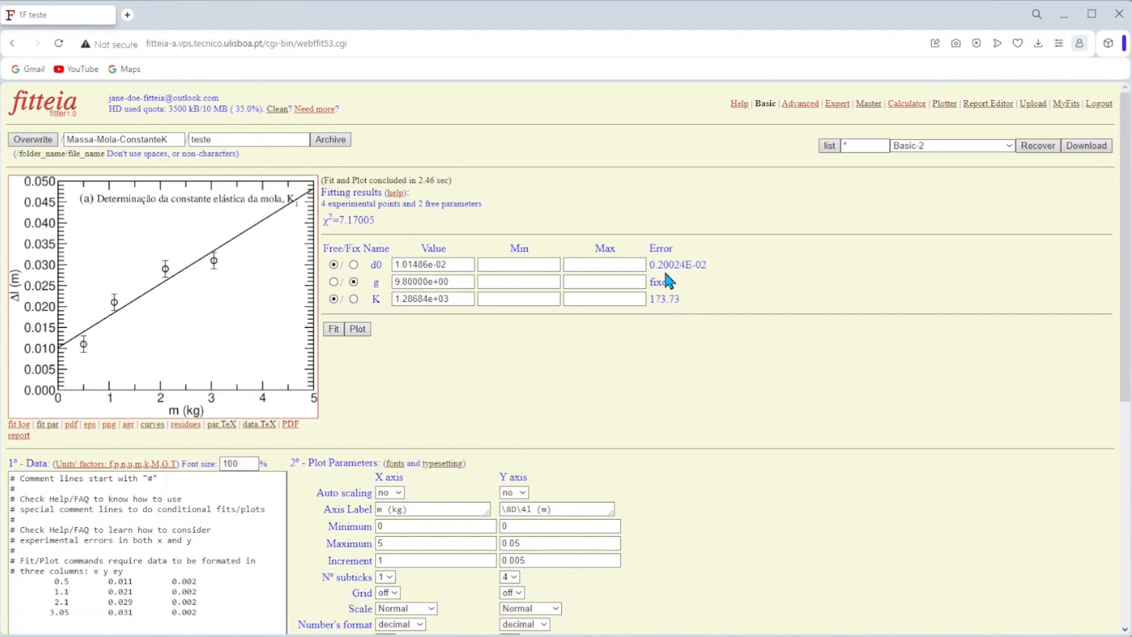
Step: Open the Plotter and import the fit-gph graph from the last fit
click(943, 104)
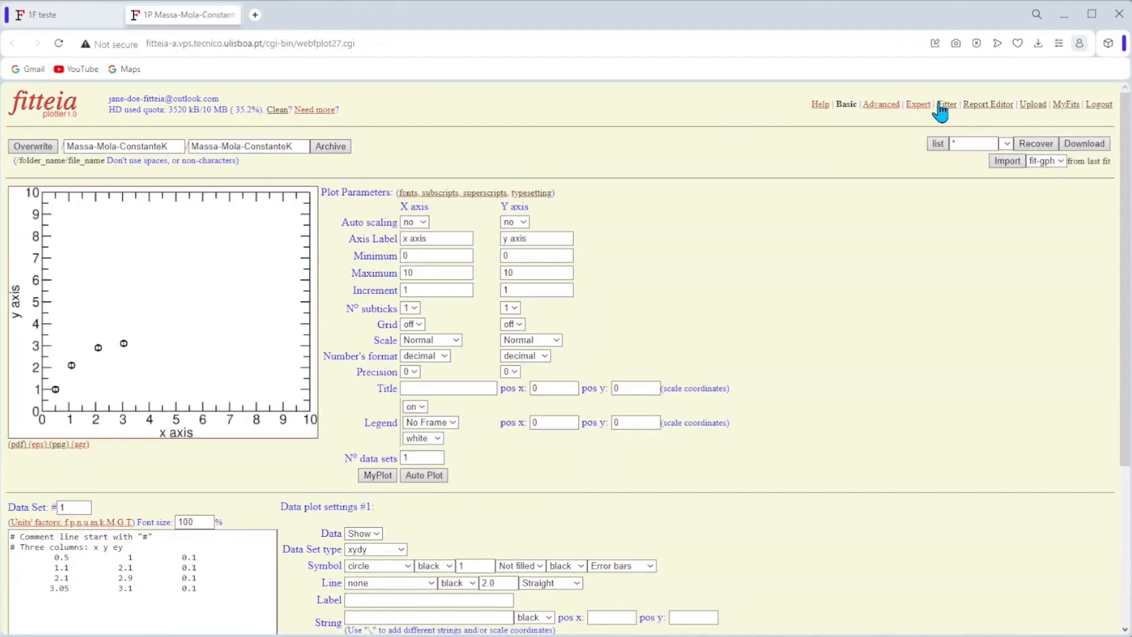
click(1007, 162)
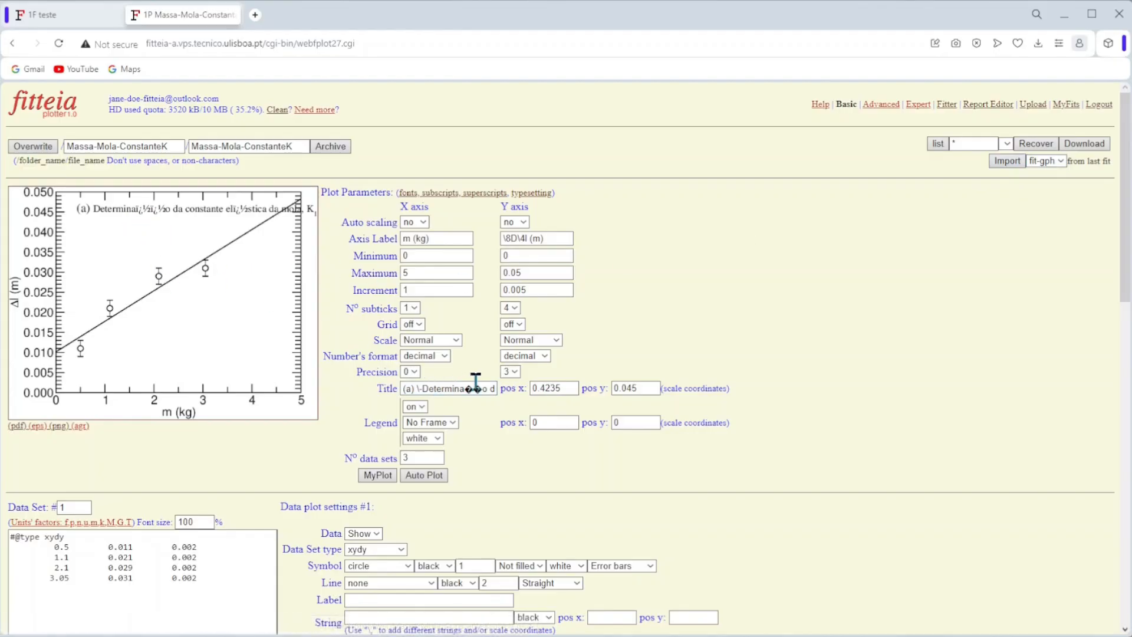
Step: Correct the garbled accented characters in the plot title to read "Determinação da constante elástica da mola" and redraw the plot
click(477, 388)
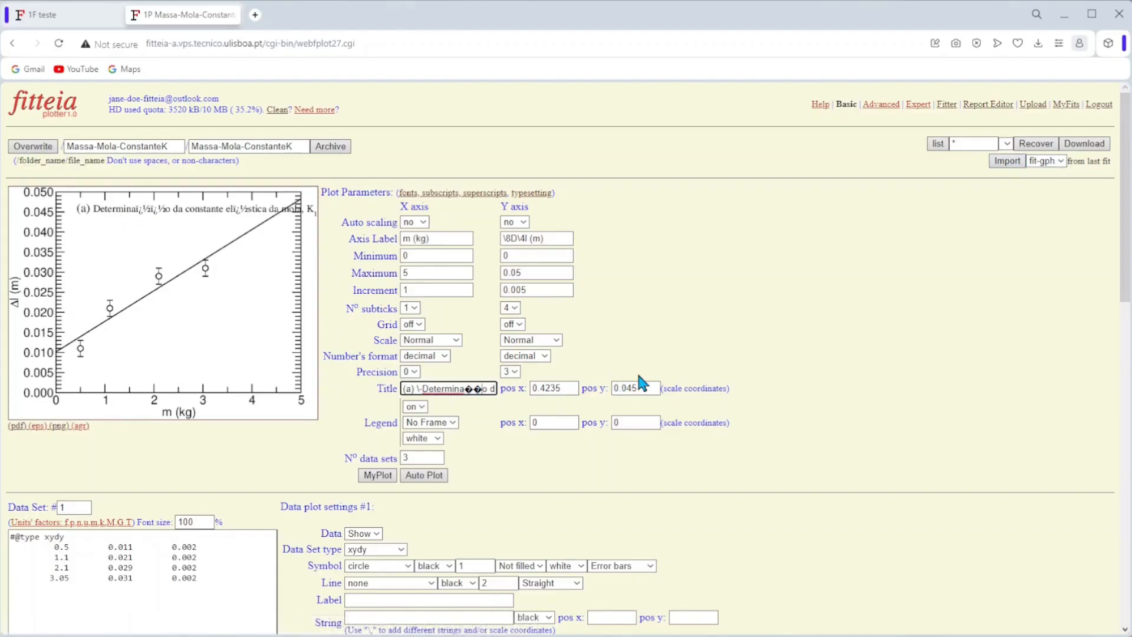
key(BackSpace)
key(BackSpace)
text(çã)
key(BackSpace)
text(ã)
key(Right)
key(Right)
key(Right)
key(Right)
key(Right)
key(Right)
key(Right)
key(Right)
key(Right)
key(Right)
key(Right)
key(Right)
key(Right)
key(Right)
key(Right)
key(Right)
key(BackSpace)
text(á)
click(386, 480)
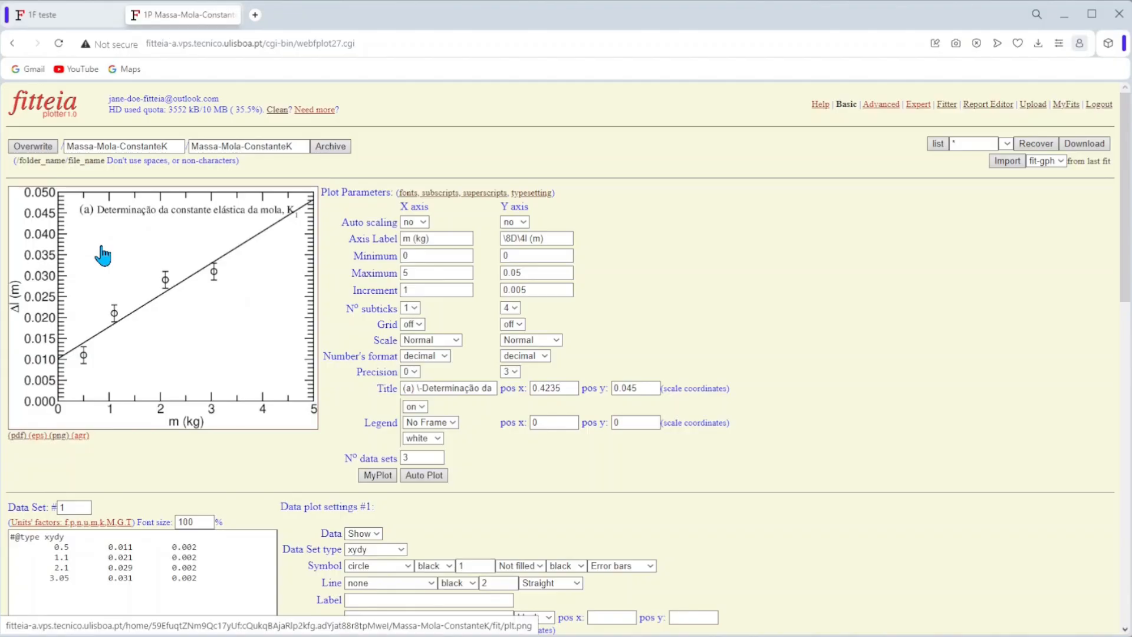
Step: Add the string "\-K\s1\N\-= 1.3 \c1\C 0.2 kN/m \nd\s0\N\-= 1.0 \c1\C 0.3 cm" to data set 1 at x 0.5, y 0.04, and redraw
scroll(366, 253, down, 2)
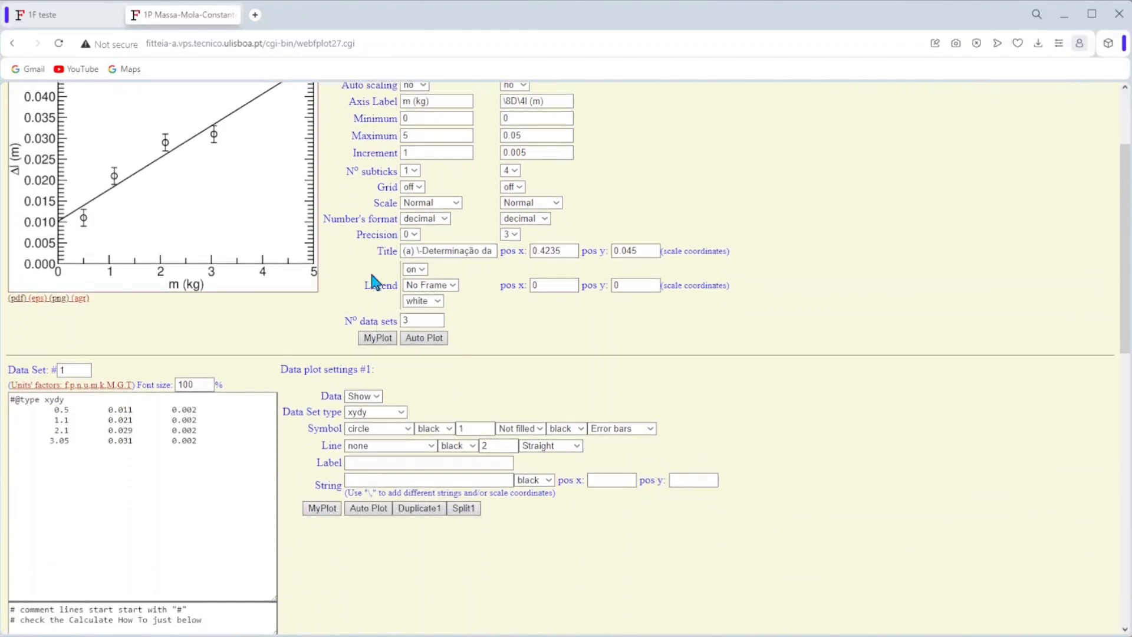
click(362, 480)
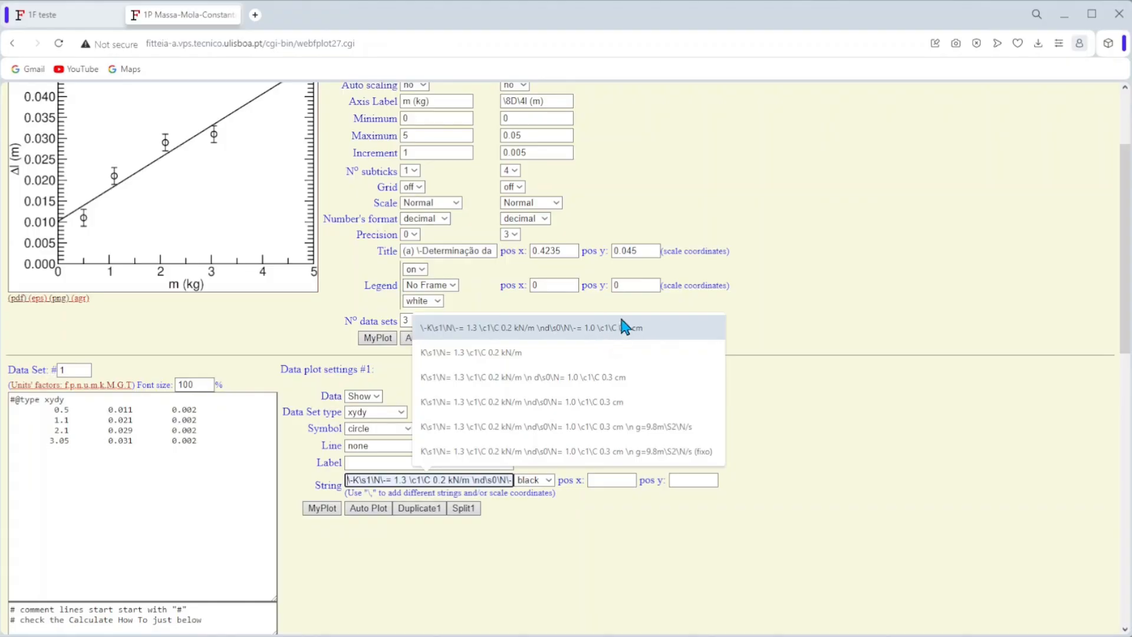
click(461, 328)
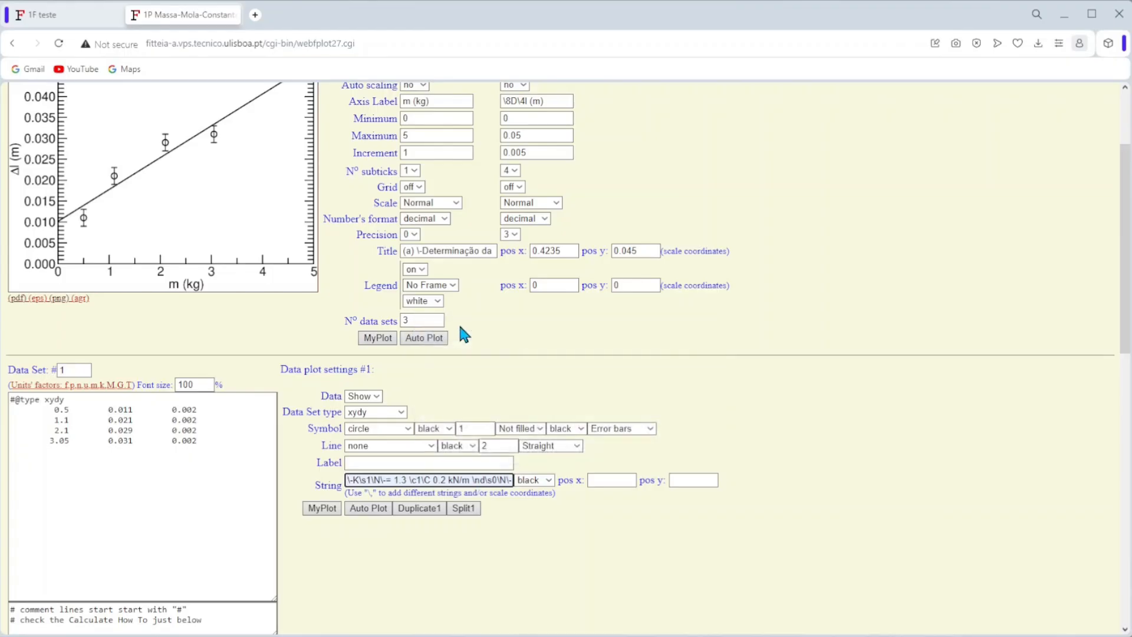
click(610, 480)
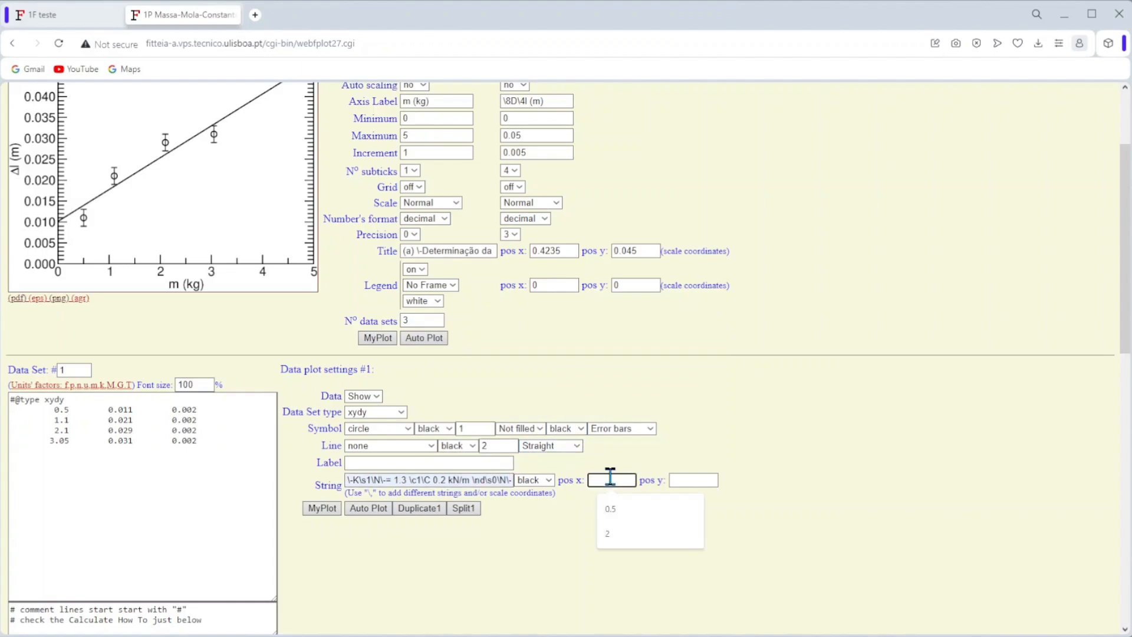
text(0.5)
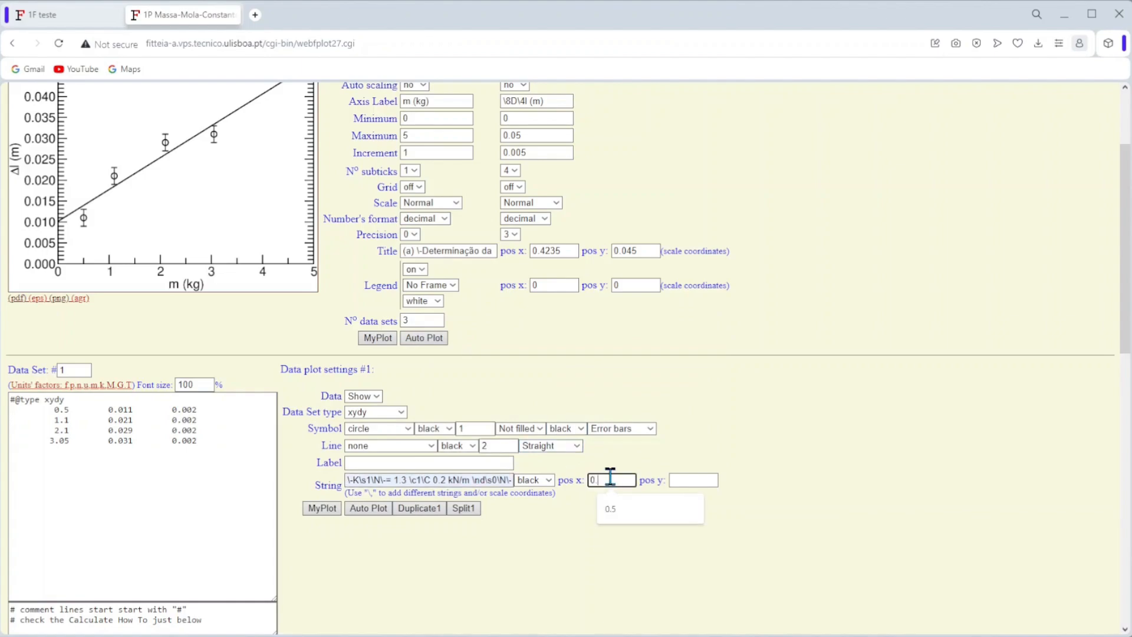
click(715, 479)
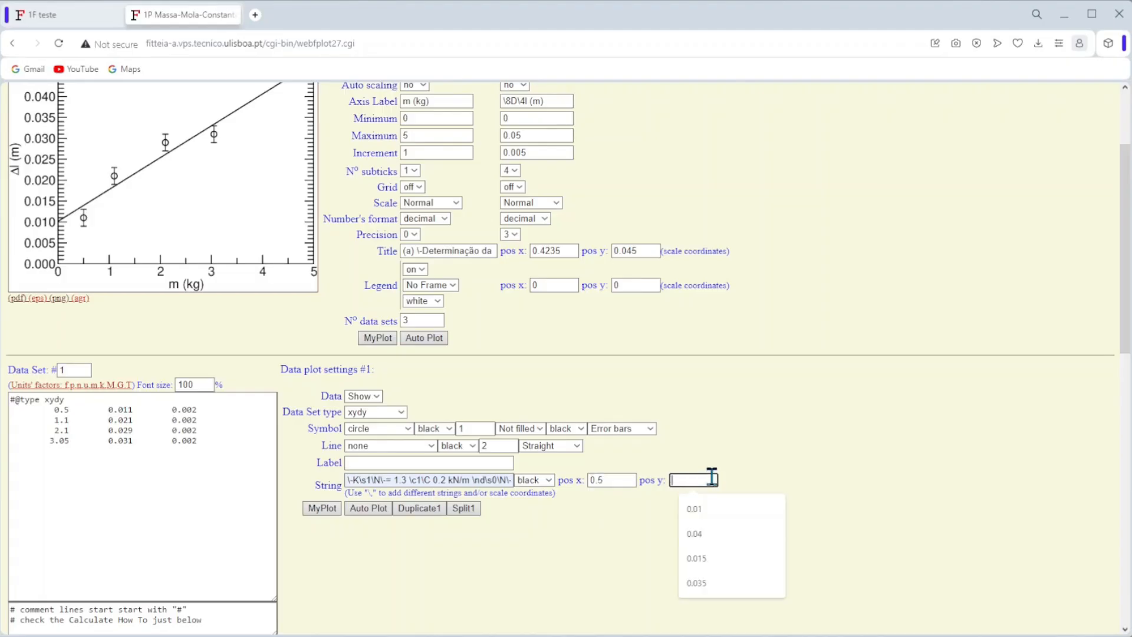
text(0.04)
click(326, 510)
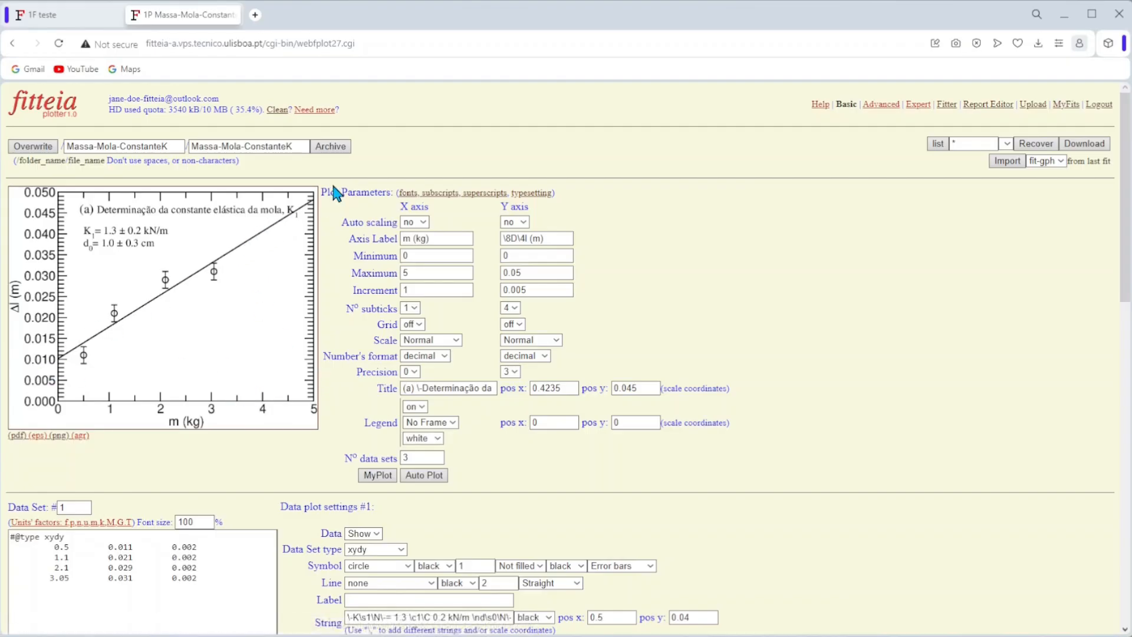
Step: Delete all rows of data set 2 from x = 3.53535 to the end
scroll(430, 274, down, 8)
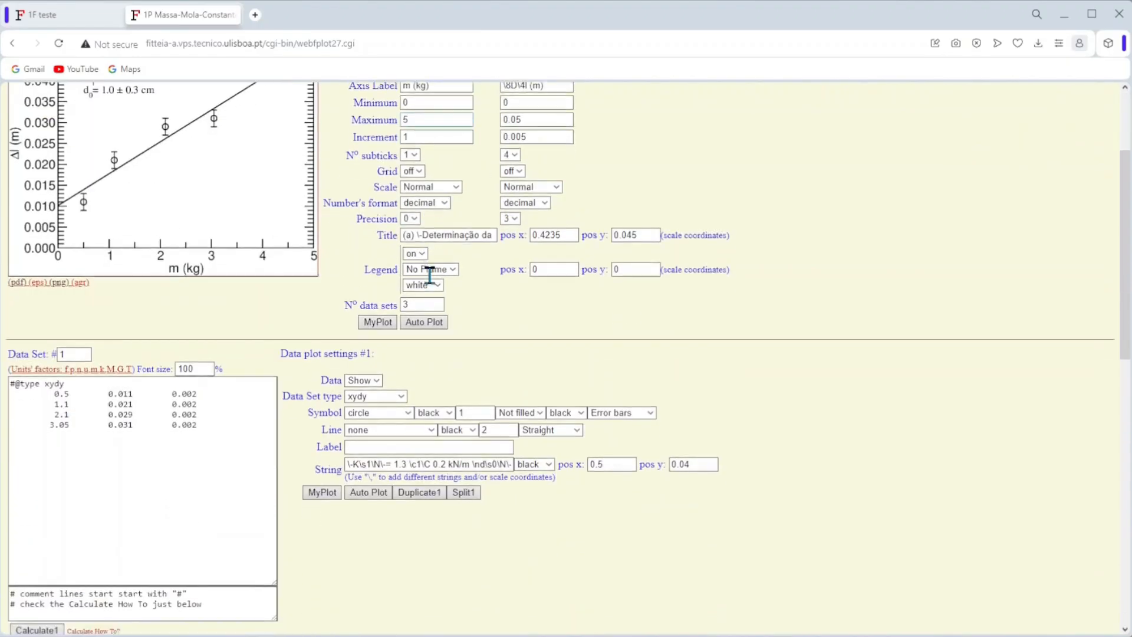
scroll(430, 274, down, 2)
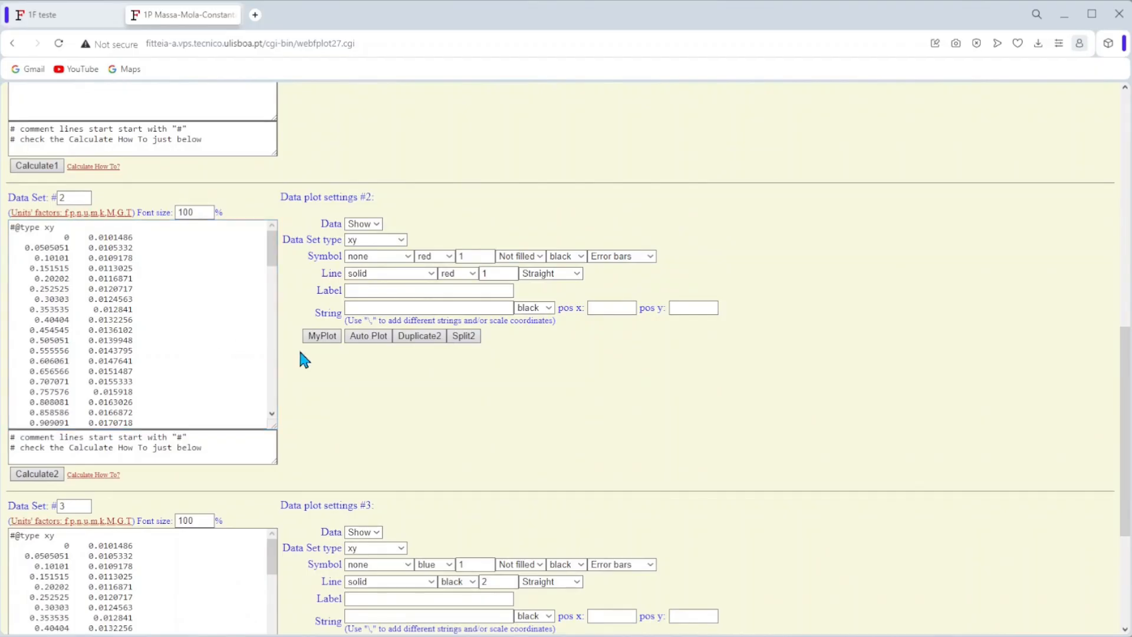
scroll(298, 348, down, 2)
scroll(382, 356, up, 1)
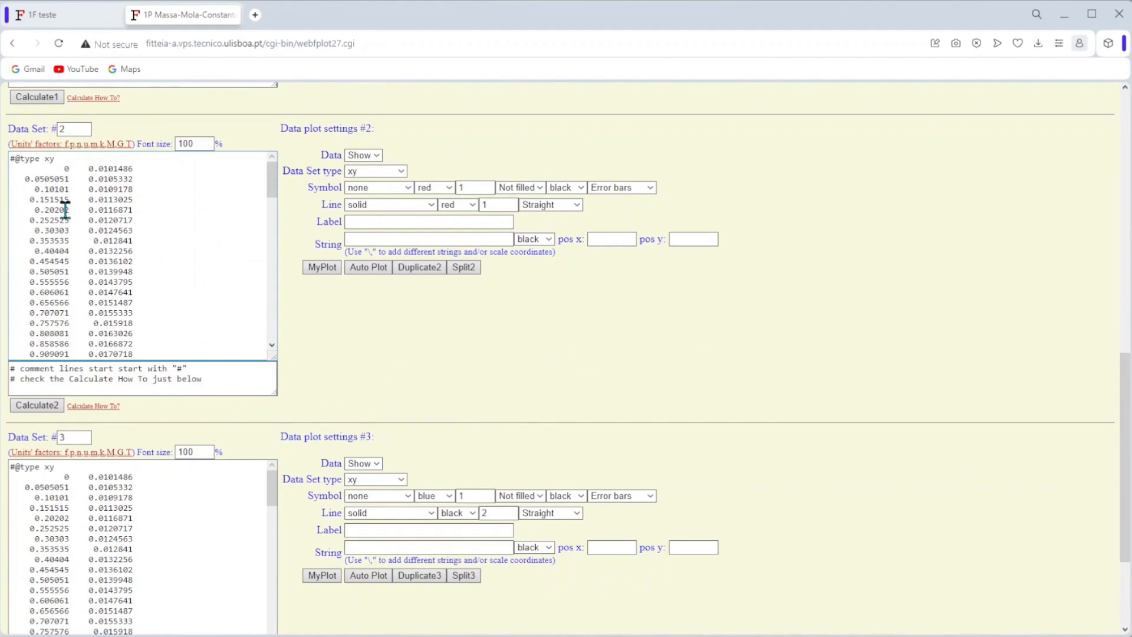
scroll(66, 209, down, 10)
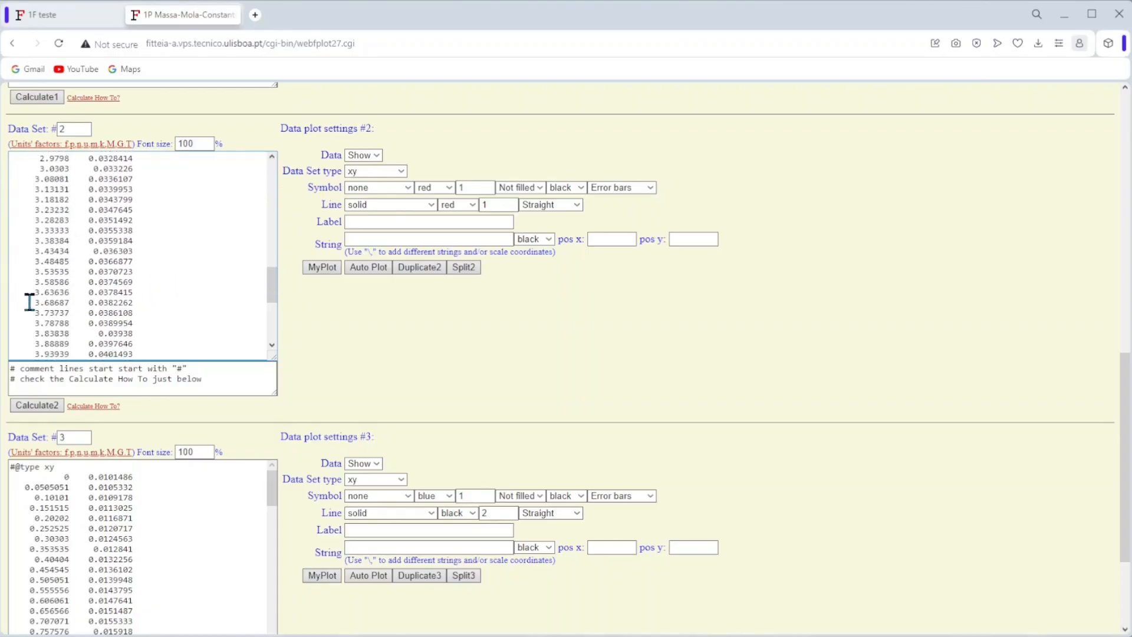
drag(20, 271, 201, 459)
key(Delete)
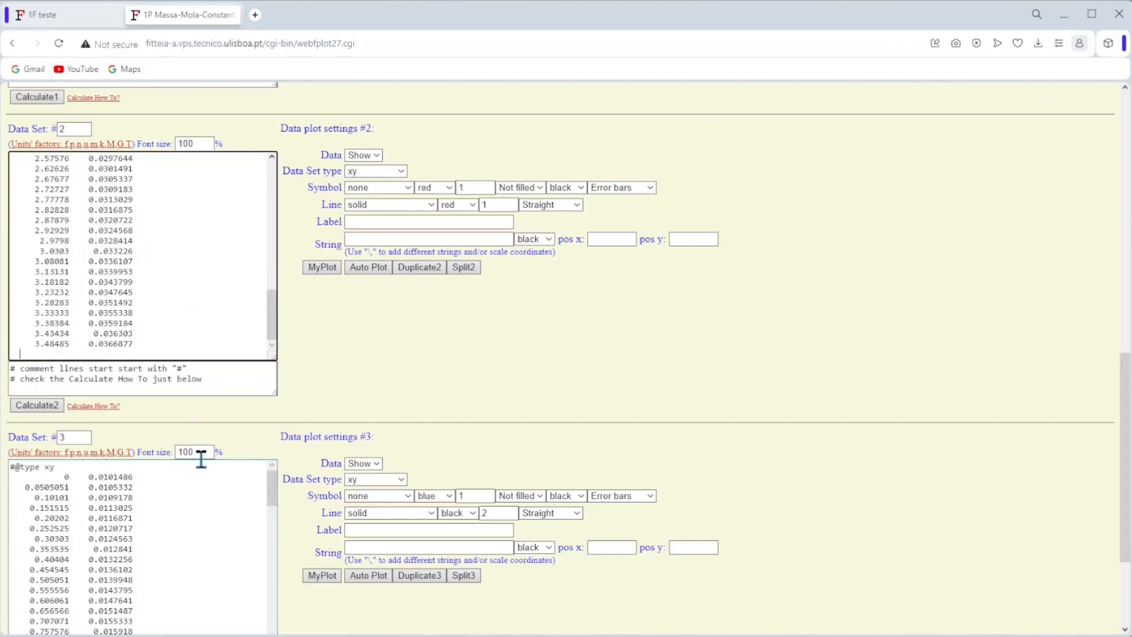
Step: Delete everything in data set 3 from its beginning through the x = 3.48485 row
scroll(363, 337, down, 2)
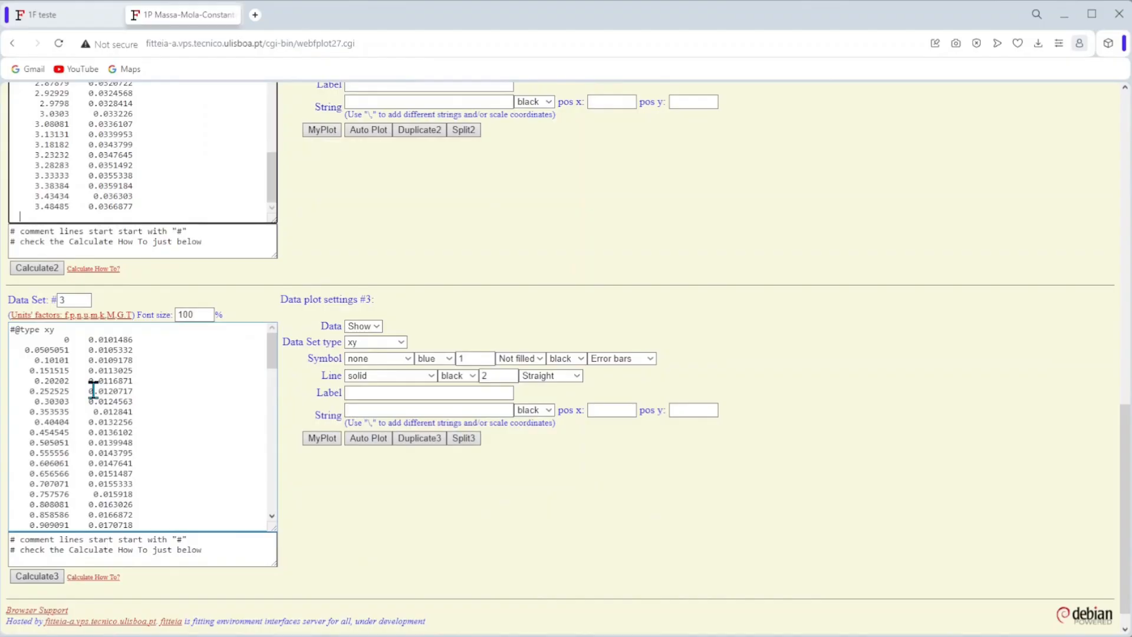
scroll(93, 391, down, 1)
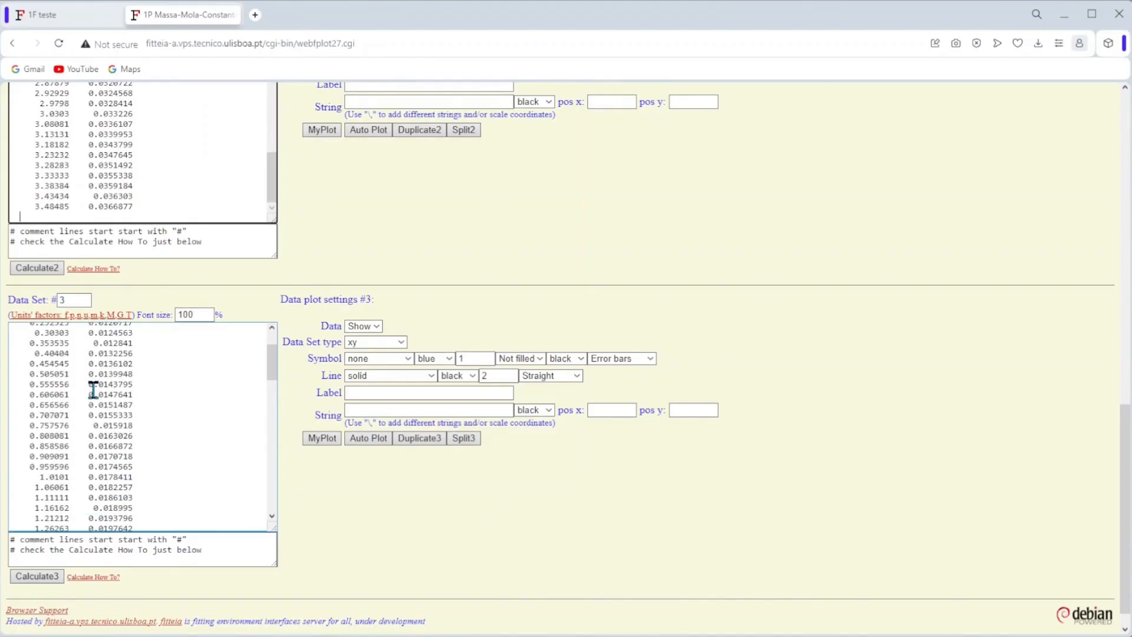
scroll(93, 391, down, 6)
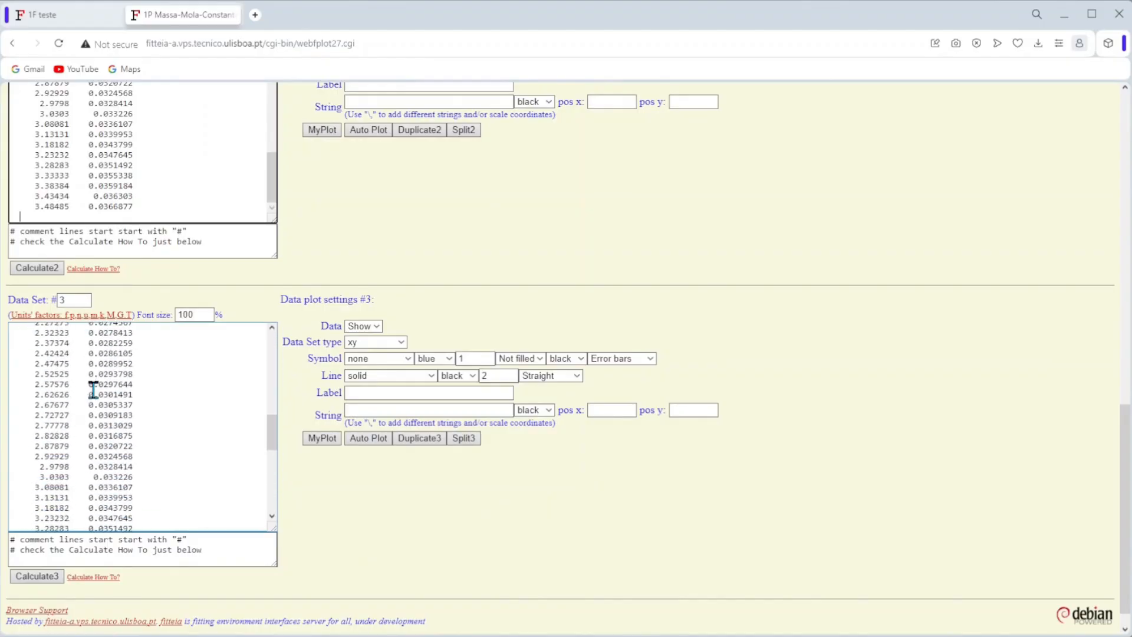
scroll(93, 391, down, 1)
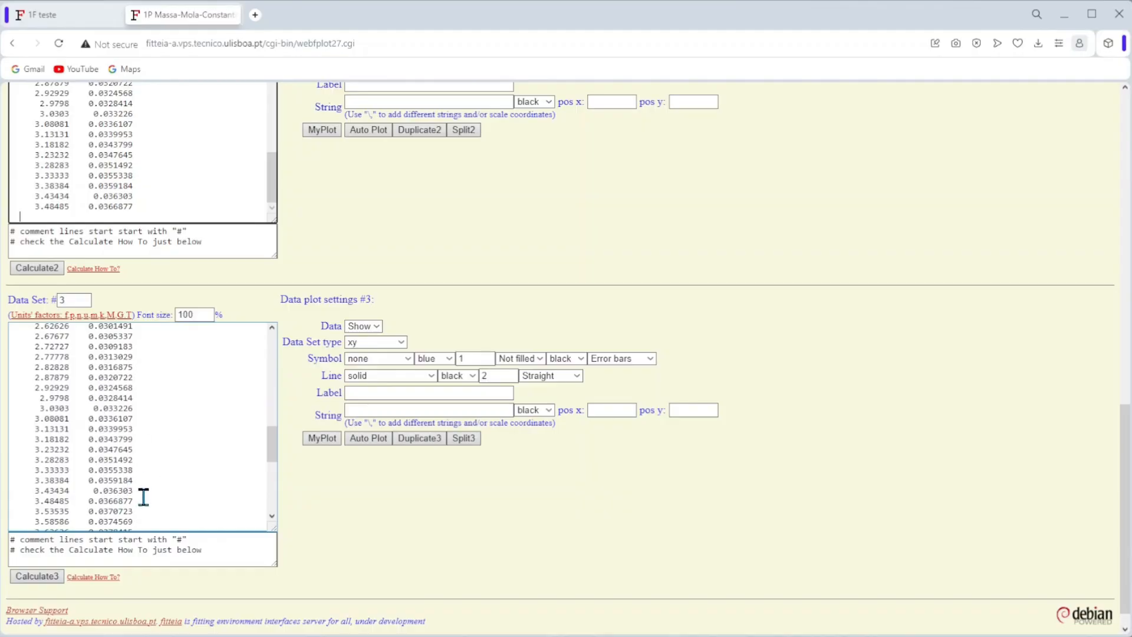
drag(147, 498, 2, 248)
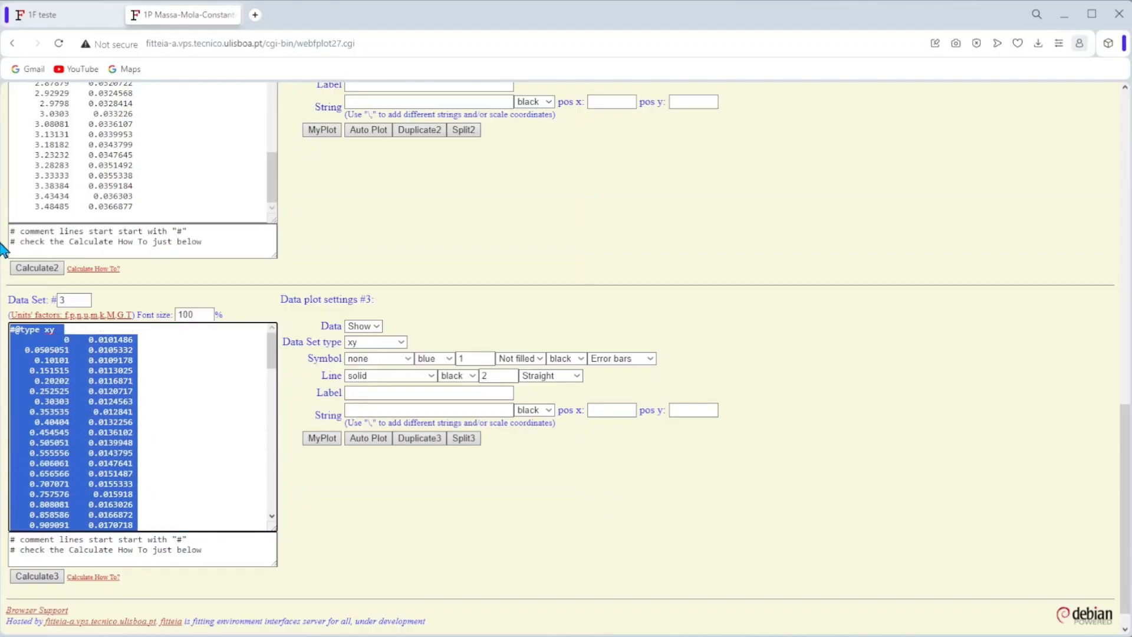
key(Delete)
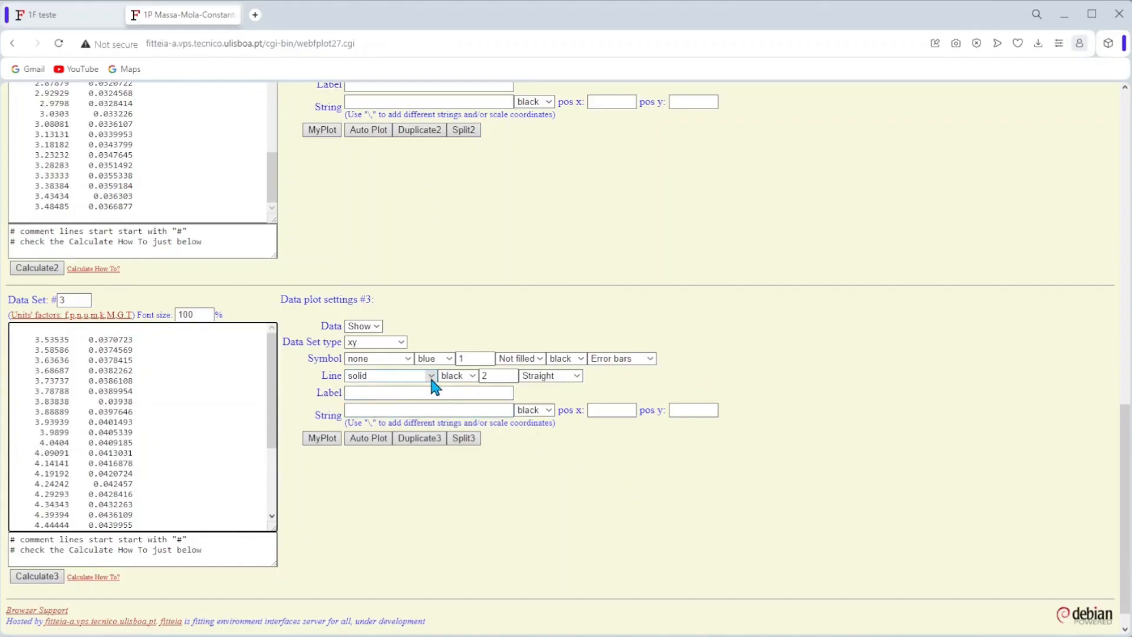
Step: Set the line style of data set 3 to dashed
double_click(488, 376)
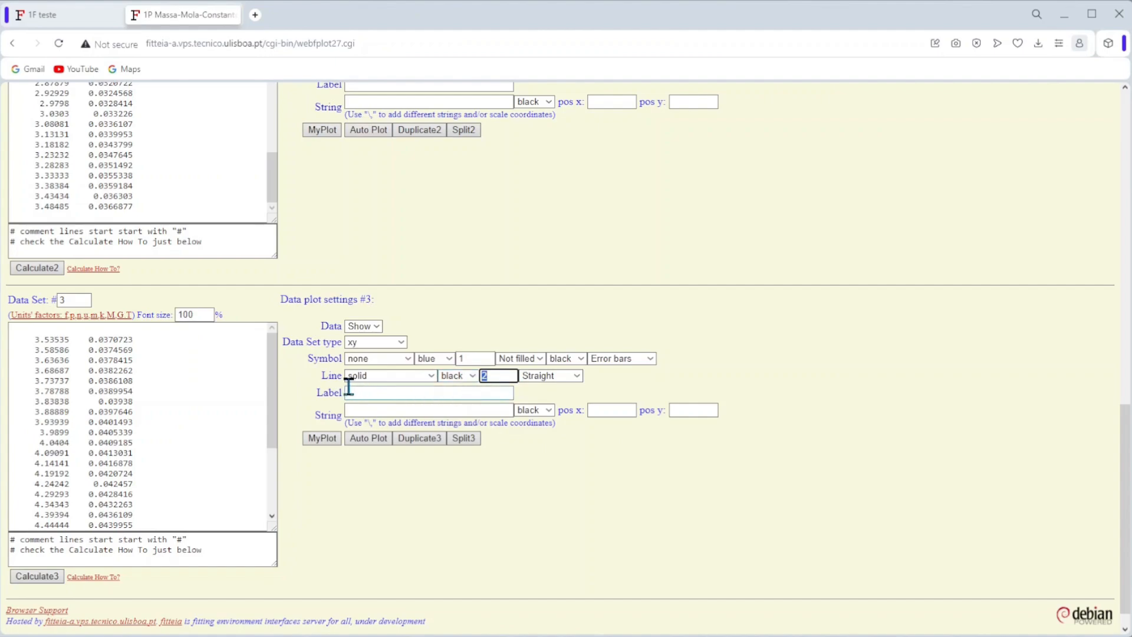
click(431, 380)
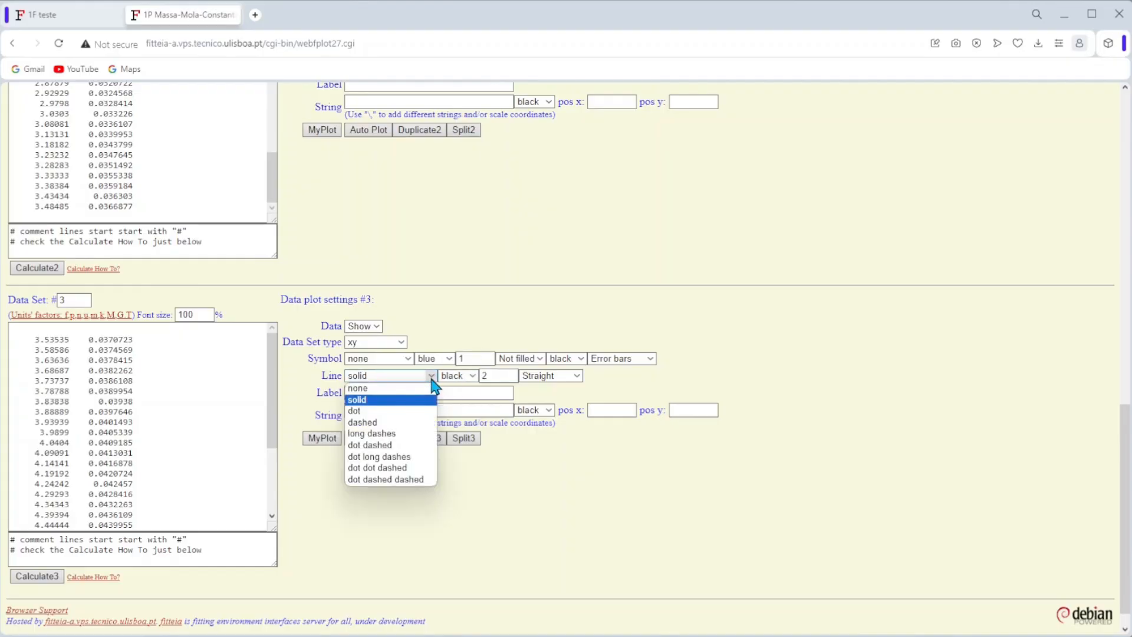
click(408, 424)
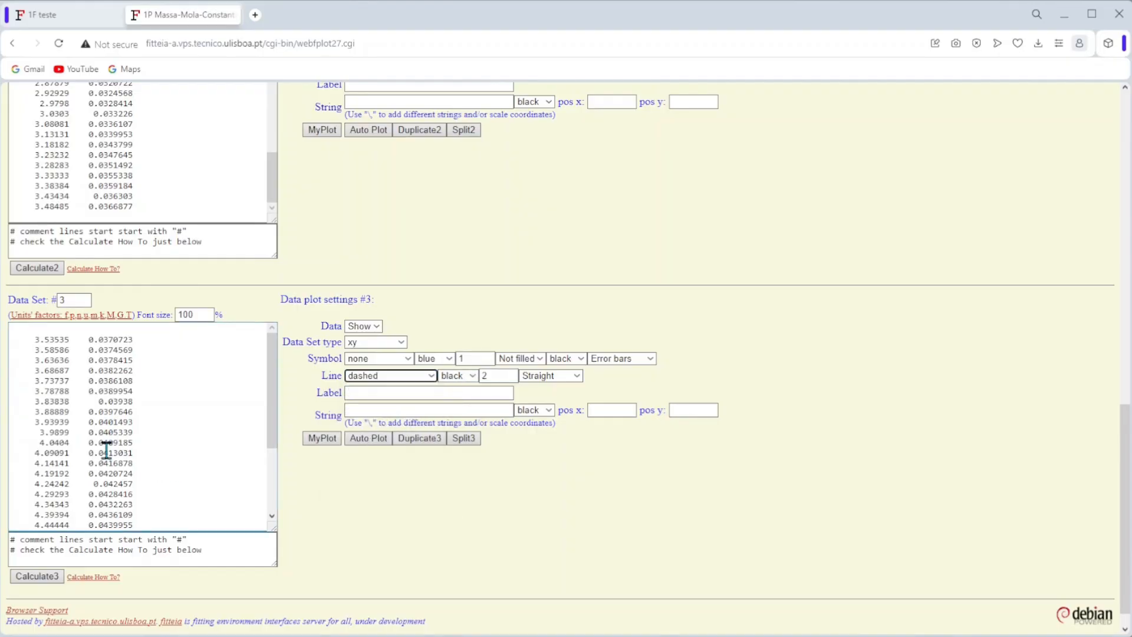
Step: Set the line of data set 2 to black with width 2, and redraw the plot
scroll(601, 333, up, 1)
scroll(599, 326, up, 3)
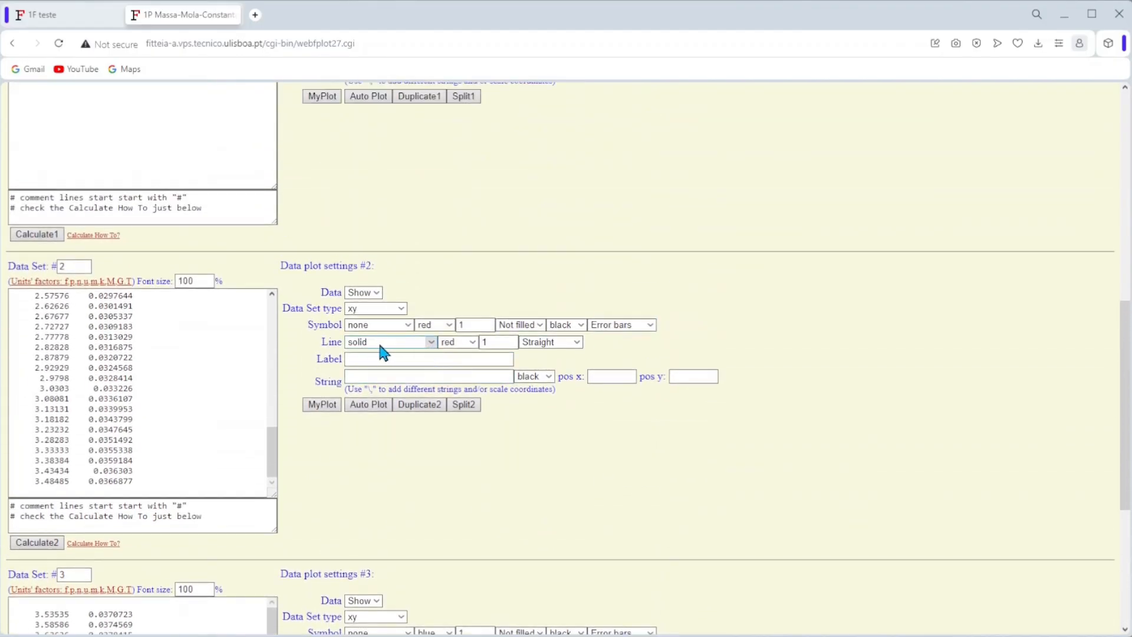
click(472, 345)
click(465, 367)
key(Tab)
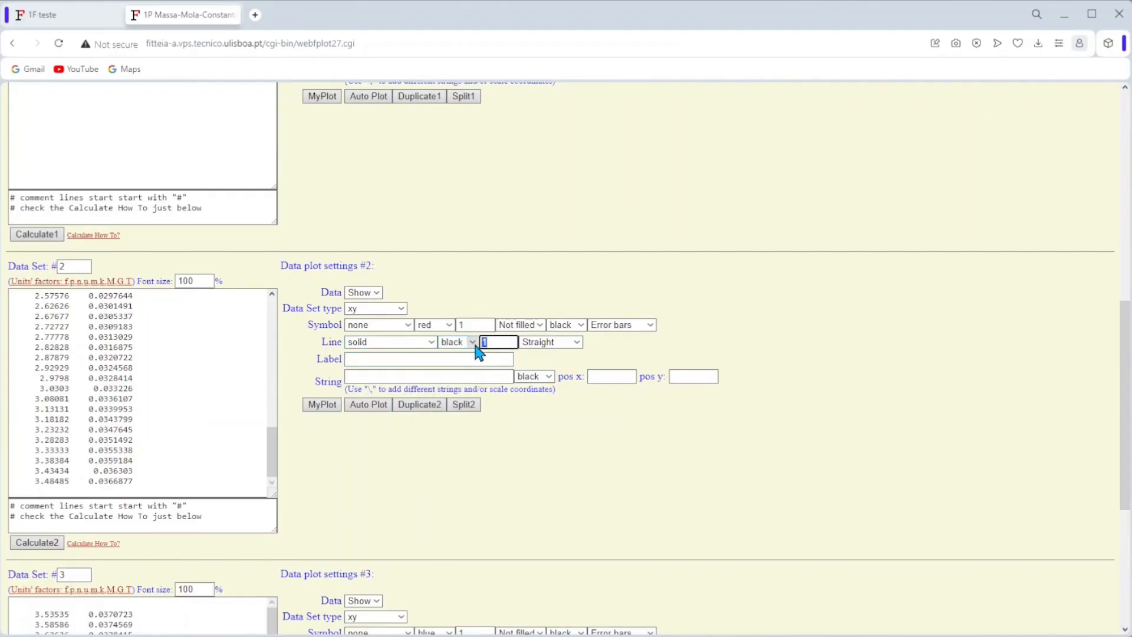
text(2)
click(320, 407)
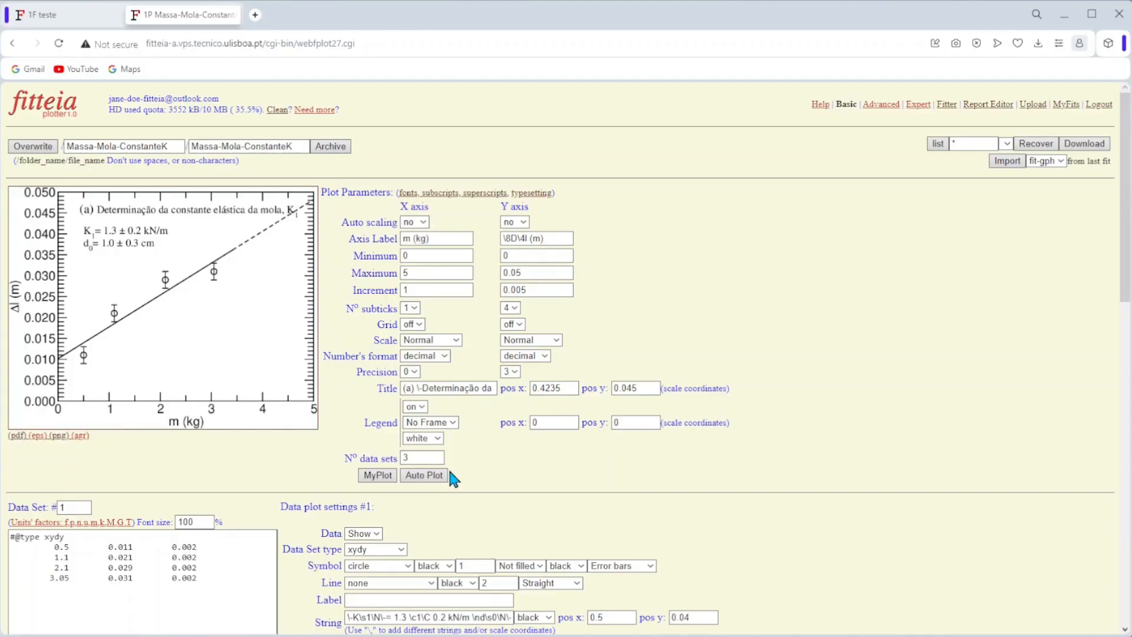
Step: Rename the plot file as Massa-Mola-plot1 and archive it
drag(295, 145, 251, 144)
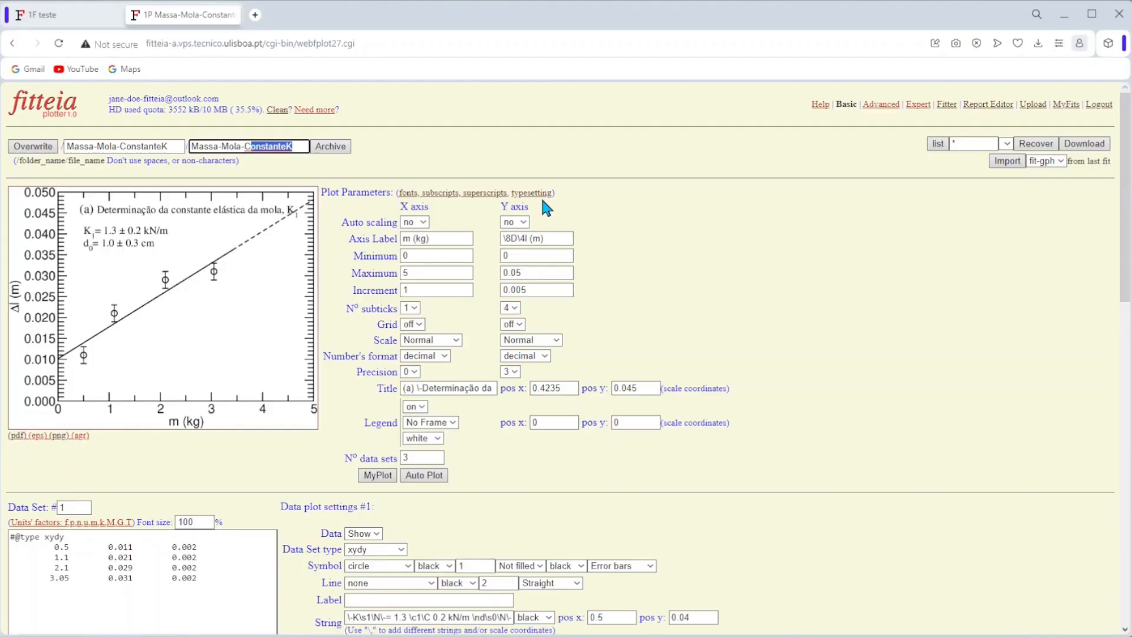
key(BackSpace)
text(pl)
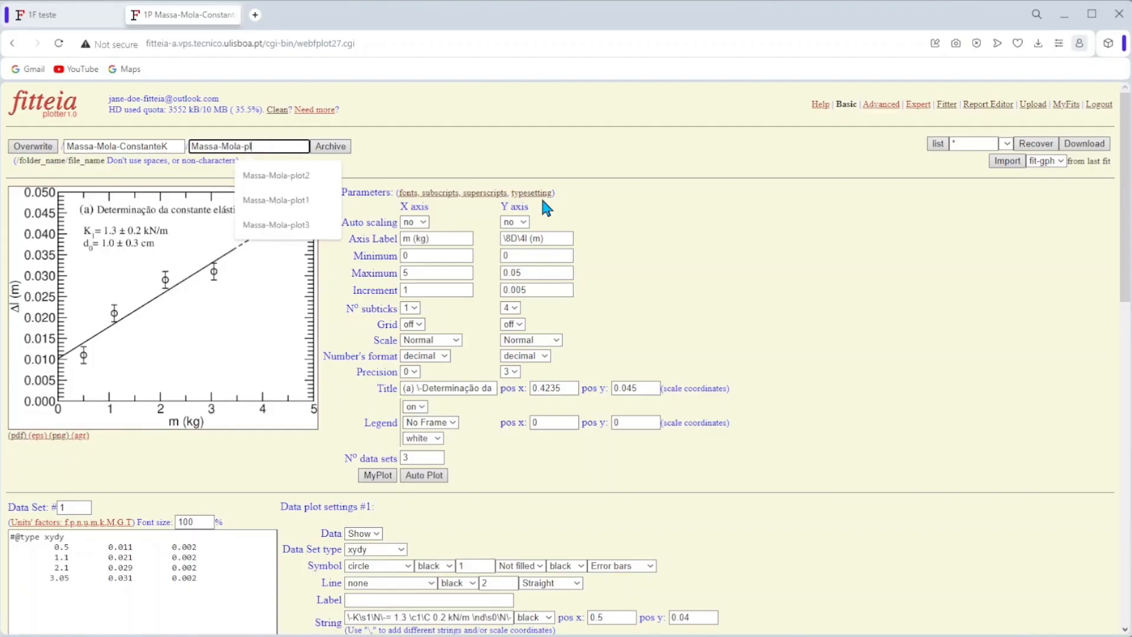
text(ot1)
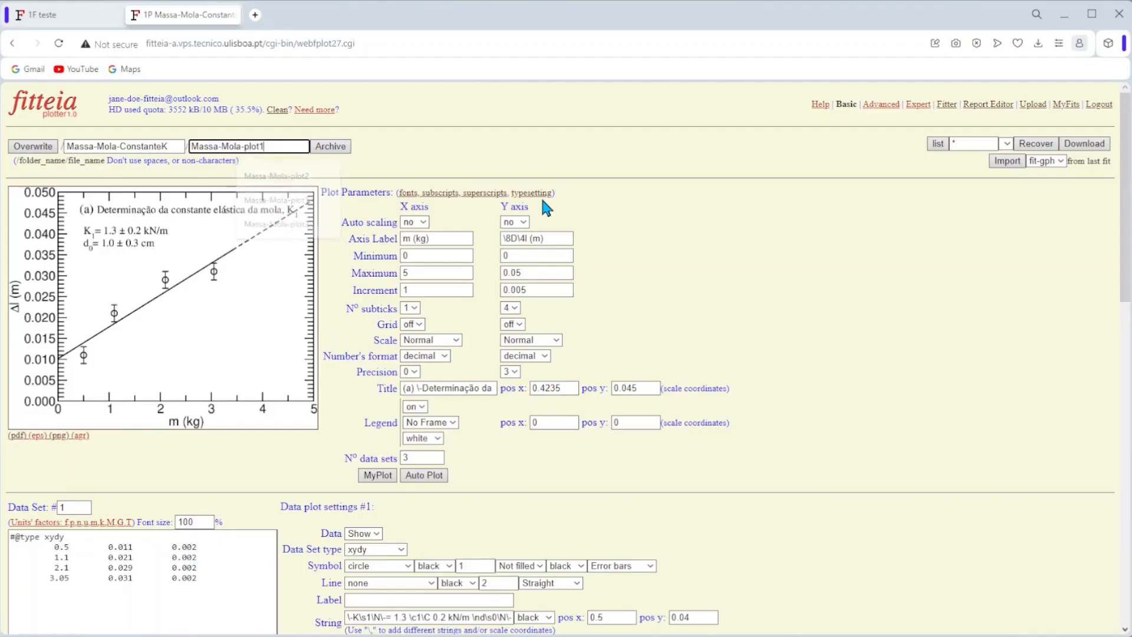
click(341, 152)
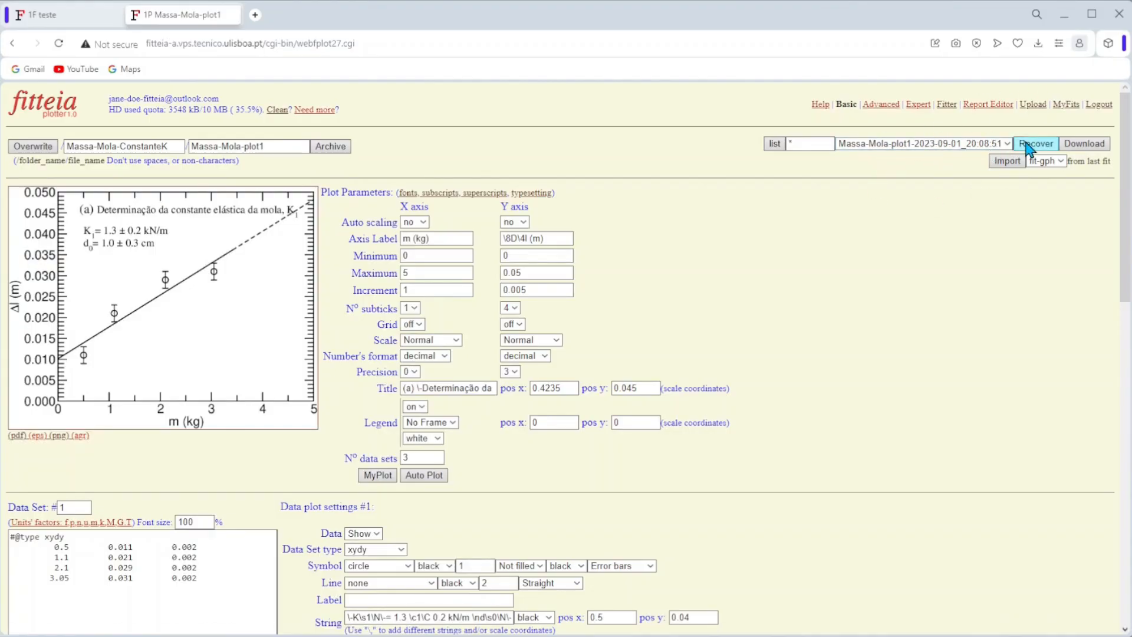
Step: Look at the original fit page, return to the plot, and view the list of archived plots
click(44, 16)
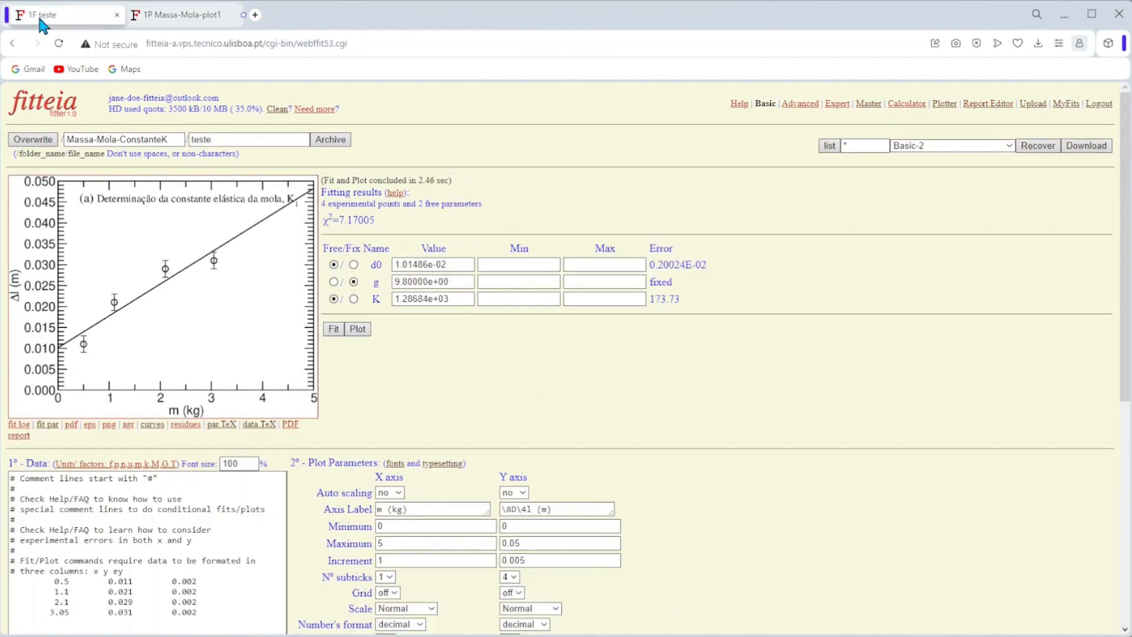
click(189, 17)
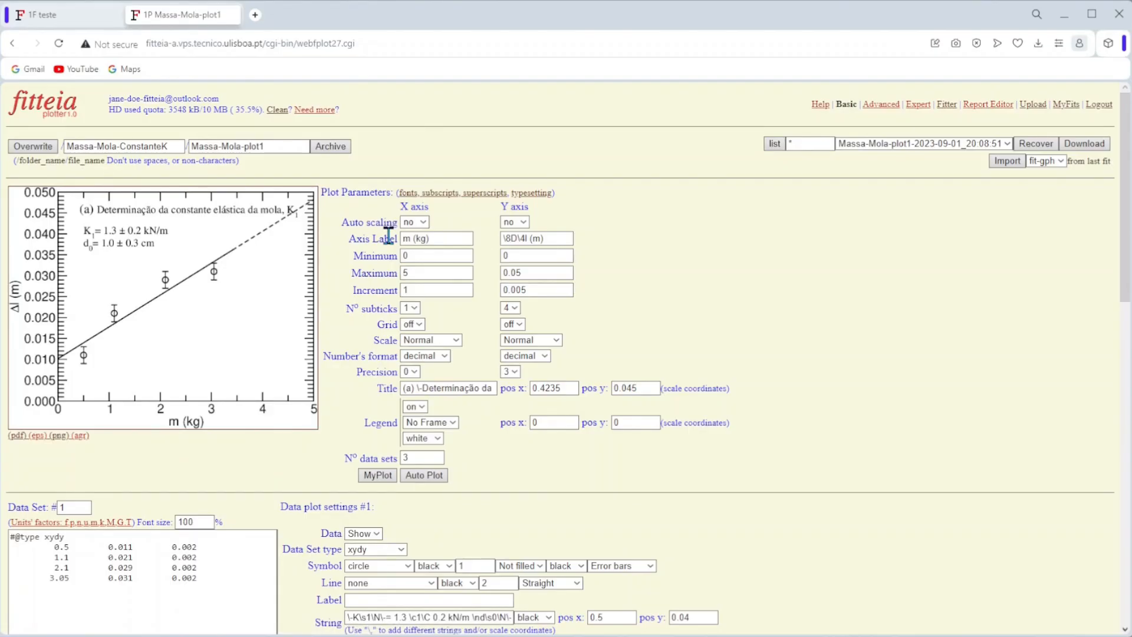
click(938, 145)
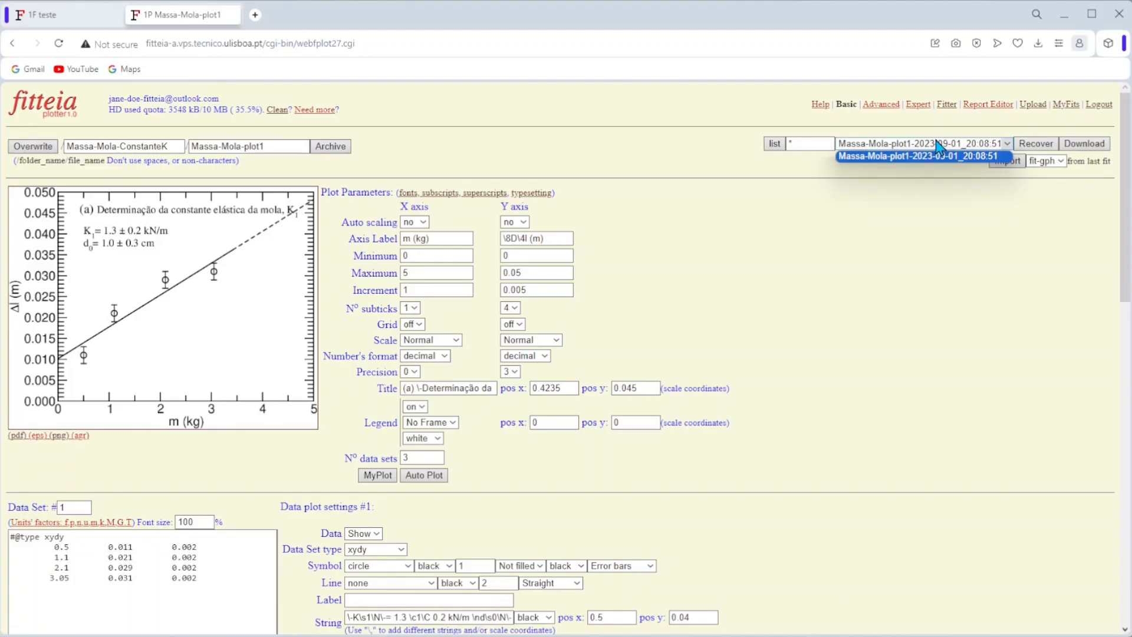
Step: Examine the theoretical curve data of the teste fit, and return to the fit page
click(924, 192)
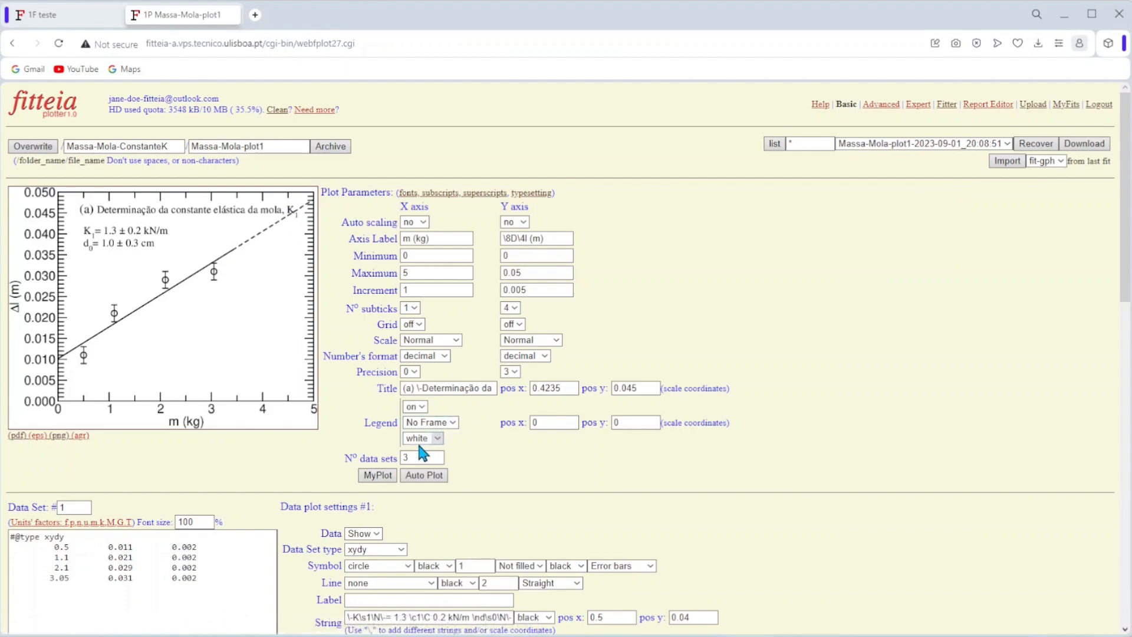
click(52, 14)
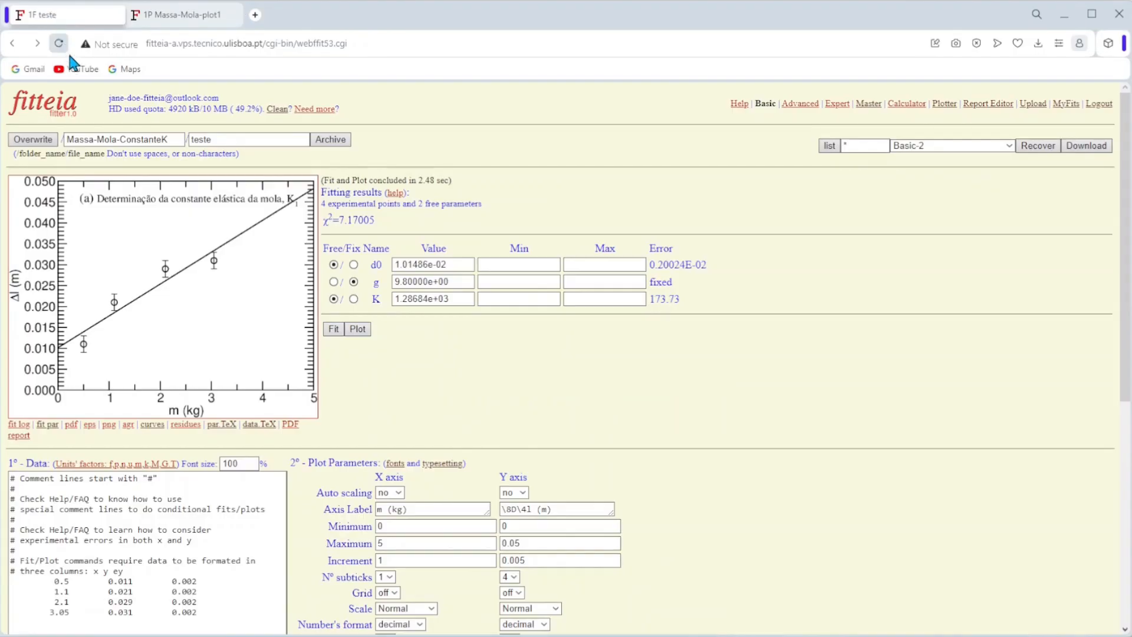
click(152, 425)
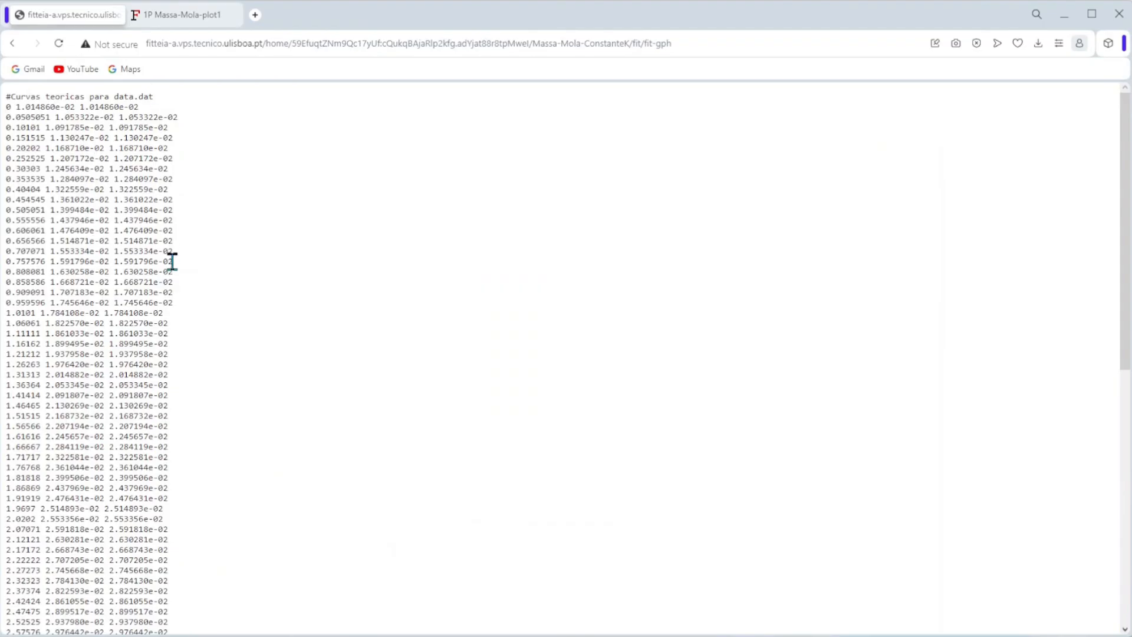
click(15, 44)
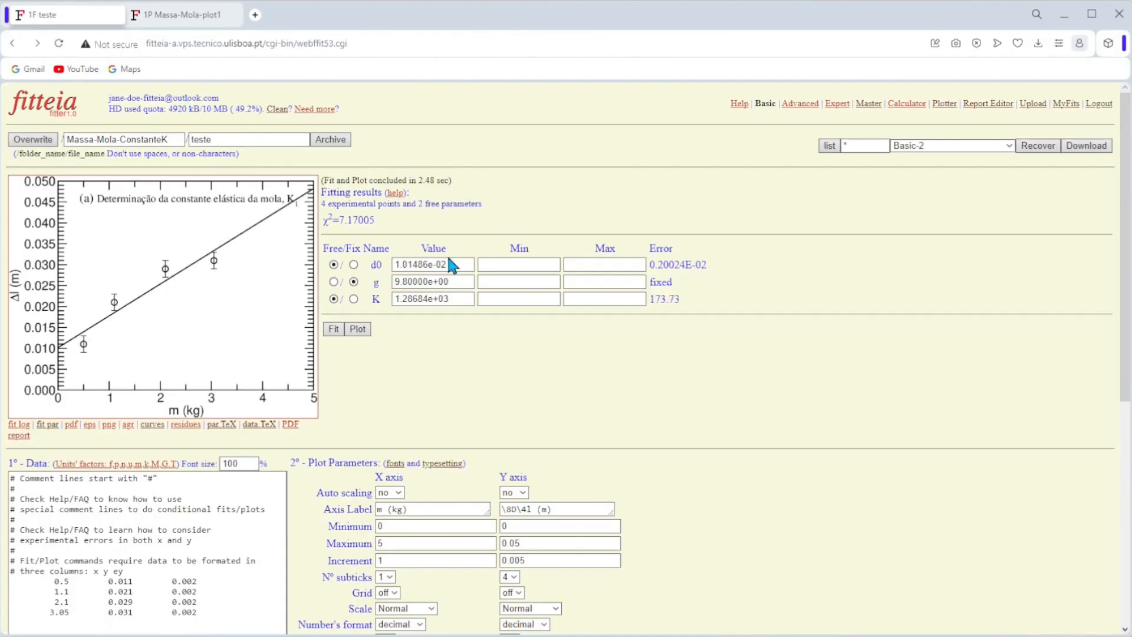
Step: Change the fit function to l=d0\+g/K*m so each contribution is plotted separately, and compile it
scroll(447, 253, down, 5)
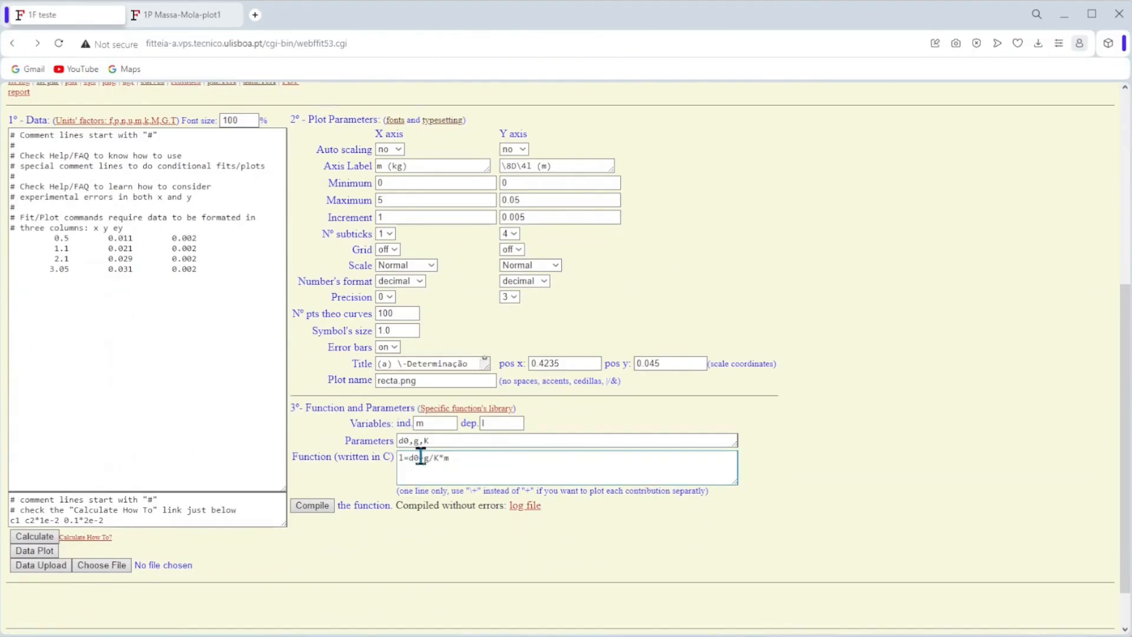
click(507, 457)
text(\)
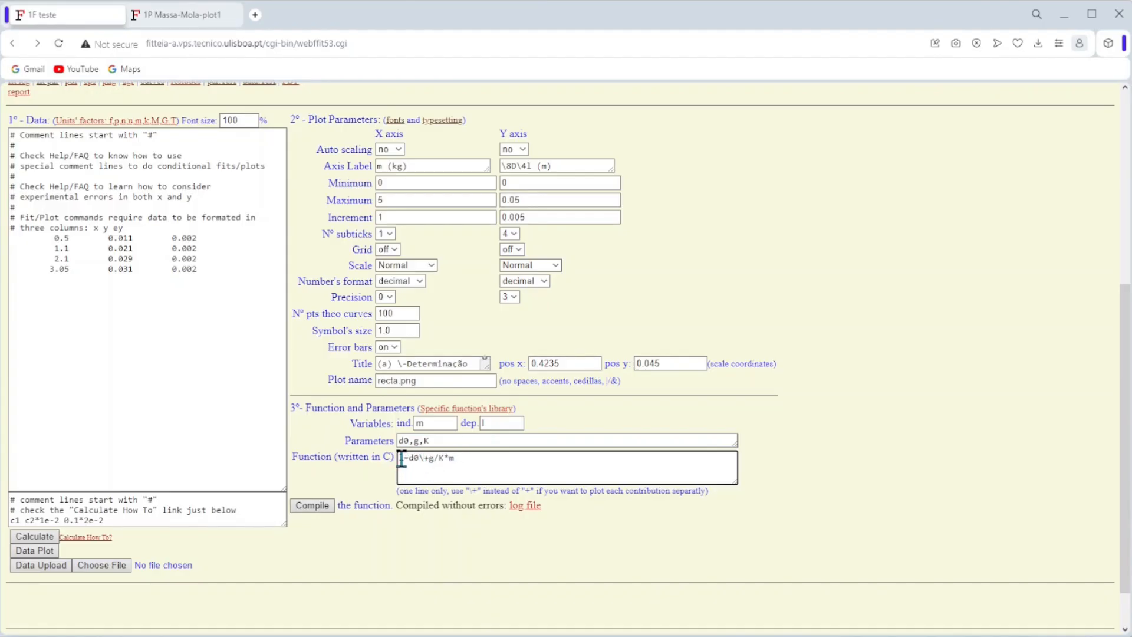
drag(408, 457, 419, 457)
click(430, 459)
drag(429, 459, 448, 458)
click(333, 516)
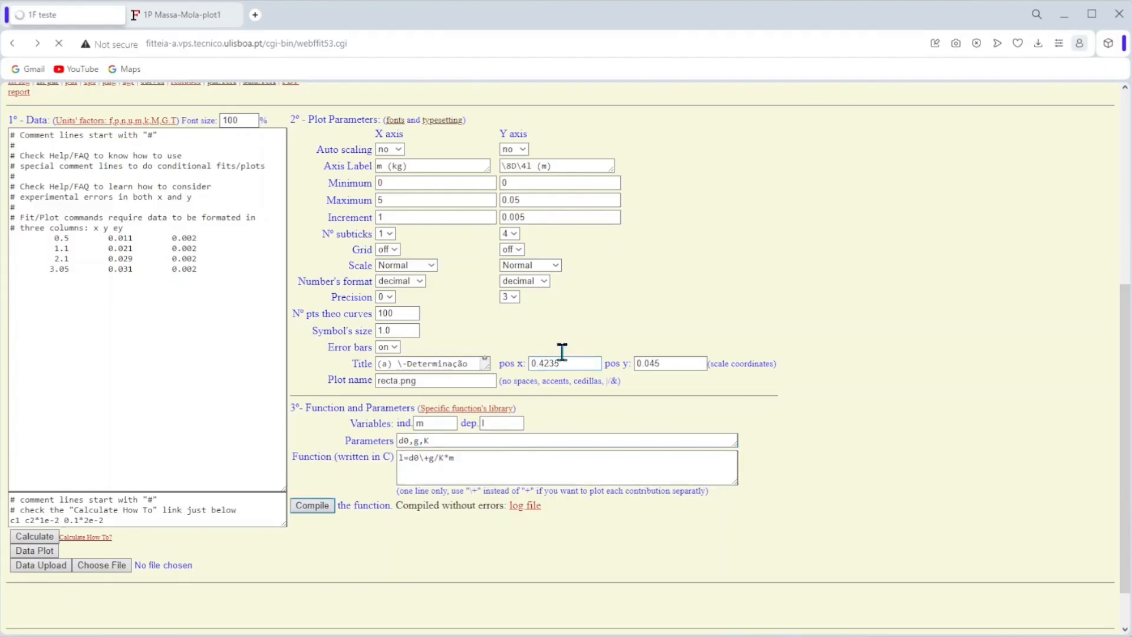
Step: Label the first curve \-\-d0 and the second curve \-\-g/K*m in the fit's plot parameters
scroll(600, 309, down, 7)
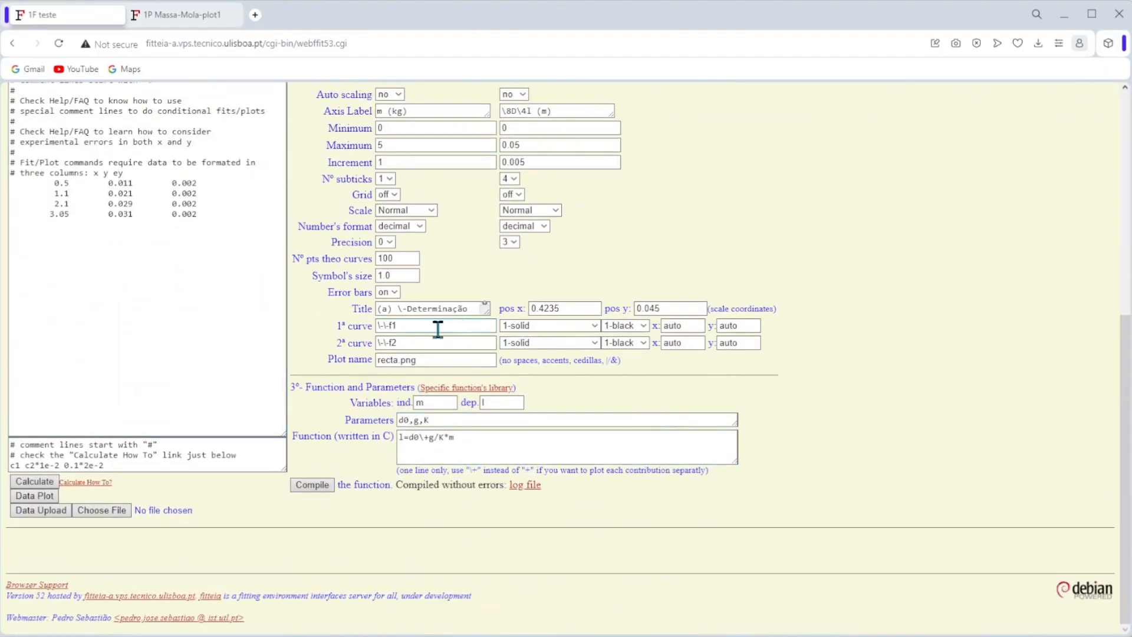
click(411, 327)
key(BackSpace)
text(d0)
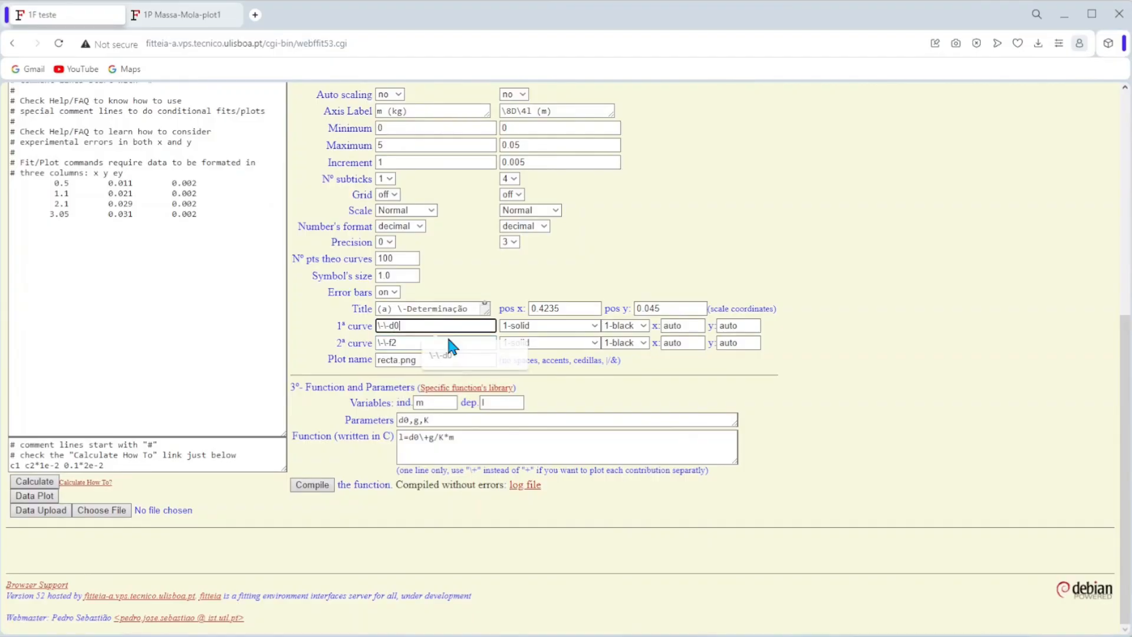
click(431, 346)
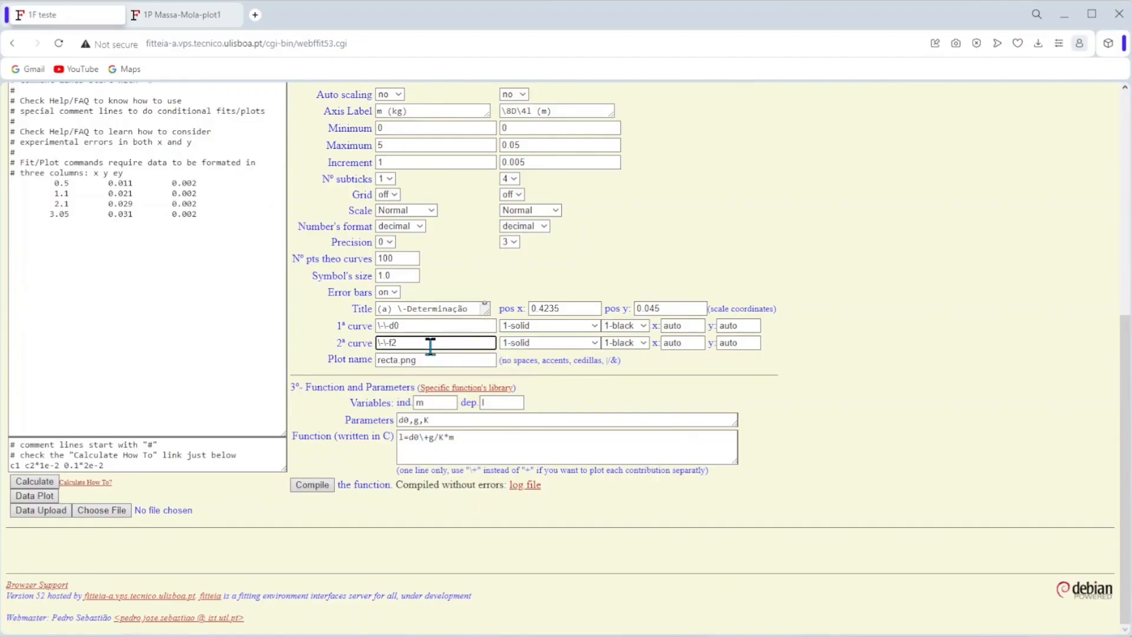
key(BackSpace)
text(g)
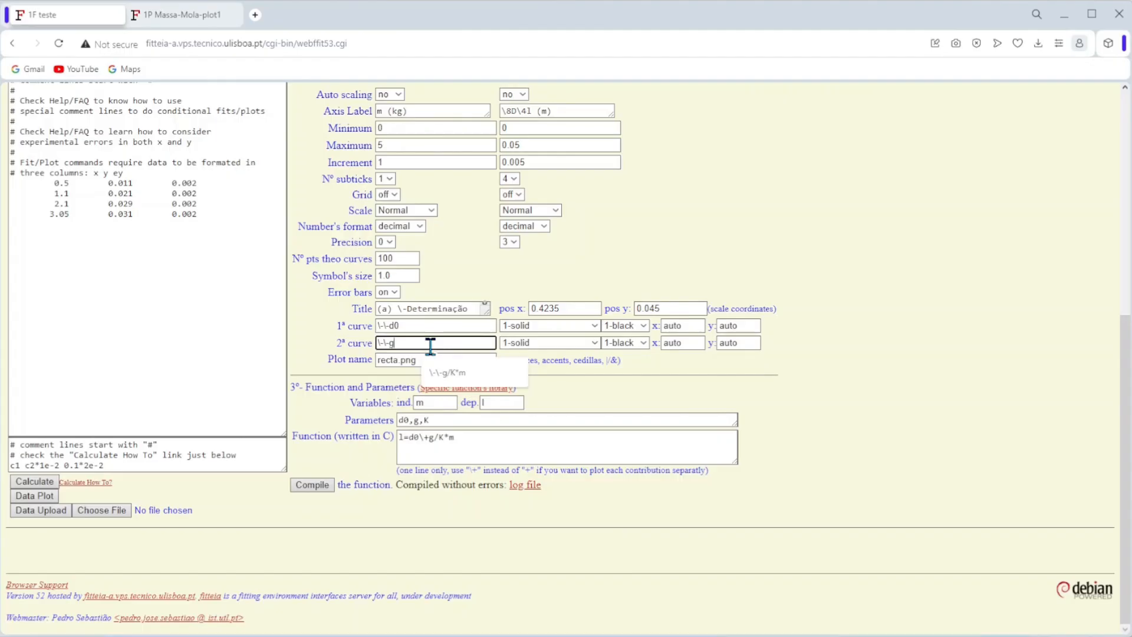
text(/<)
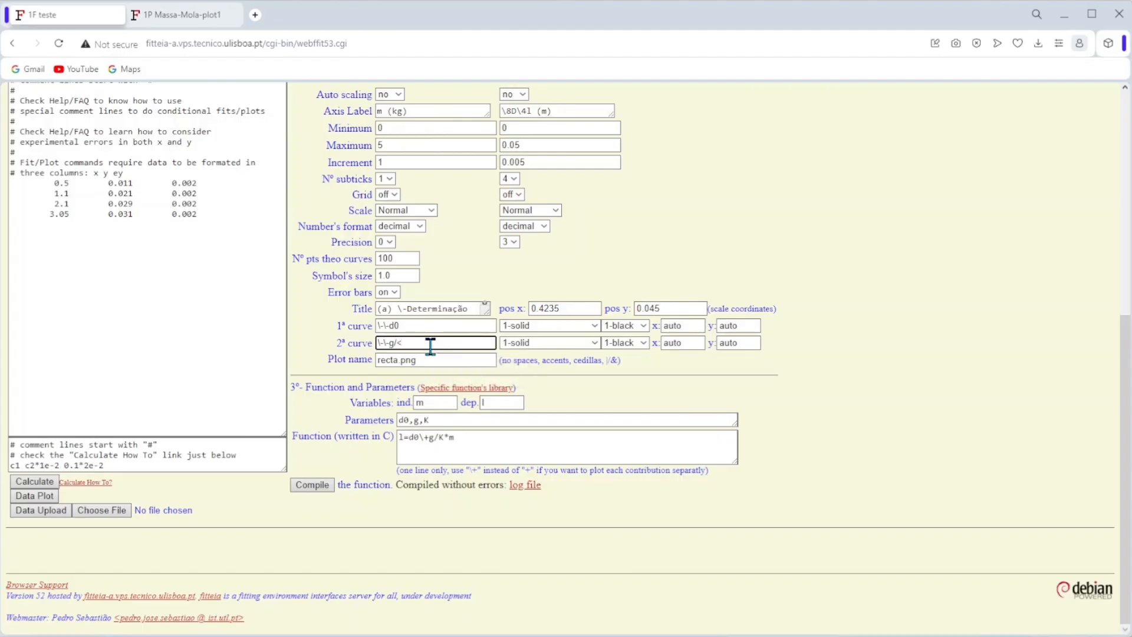
key(BackSpace)
text(K)
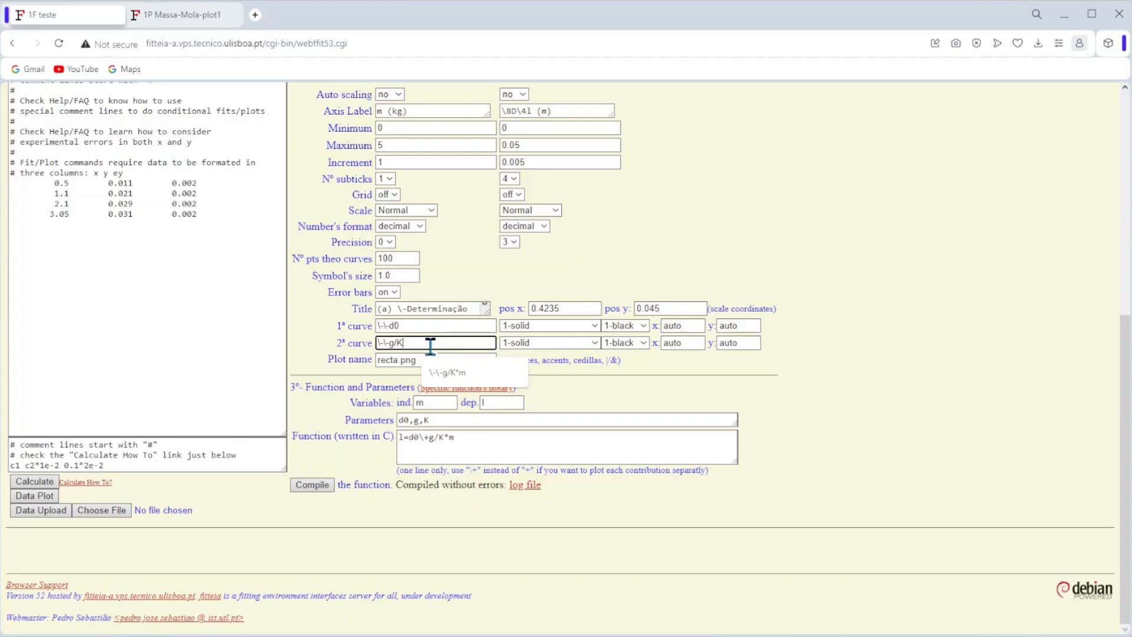
text(*m)
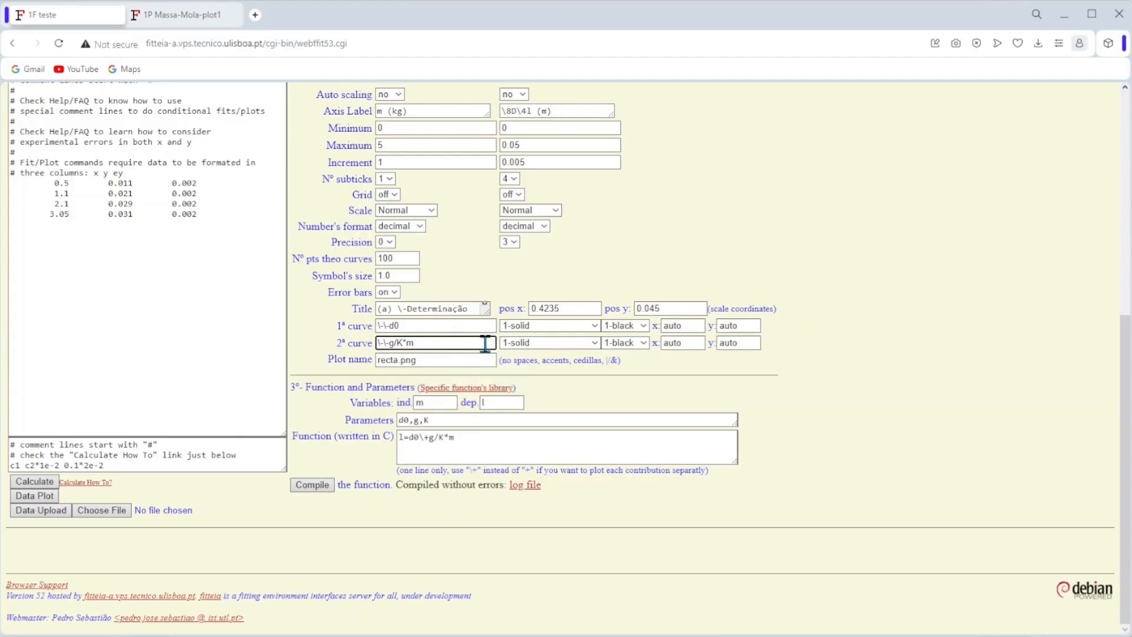
Step: Style the first curve as dashed green and the second curve as dot dashed blue
click(554, 326)
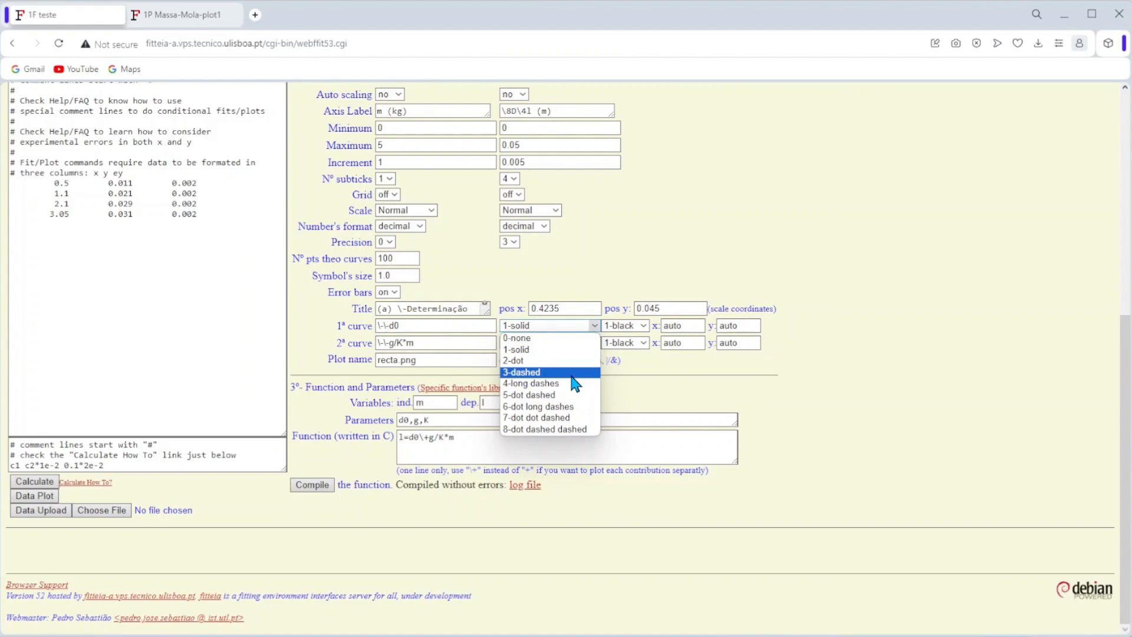
click(571, 373)
click(569, 349)
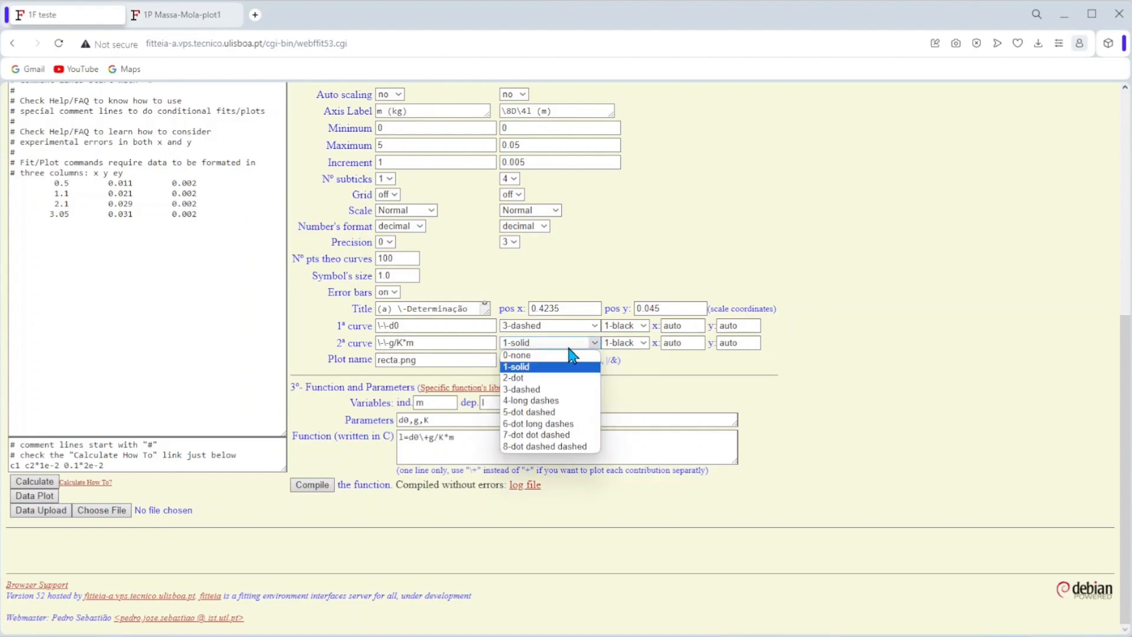
click(570, 415)
click(635, 327)
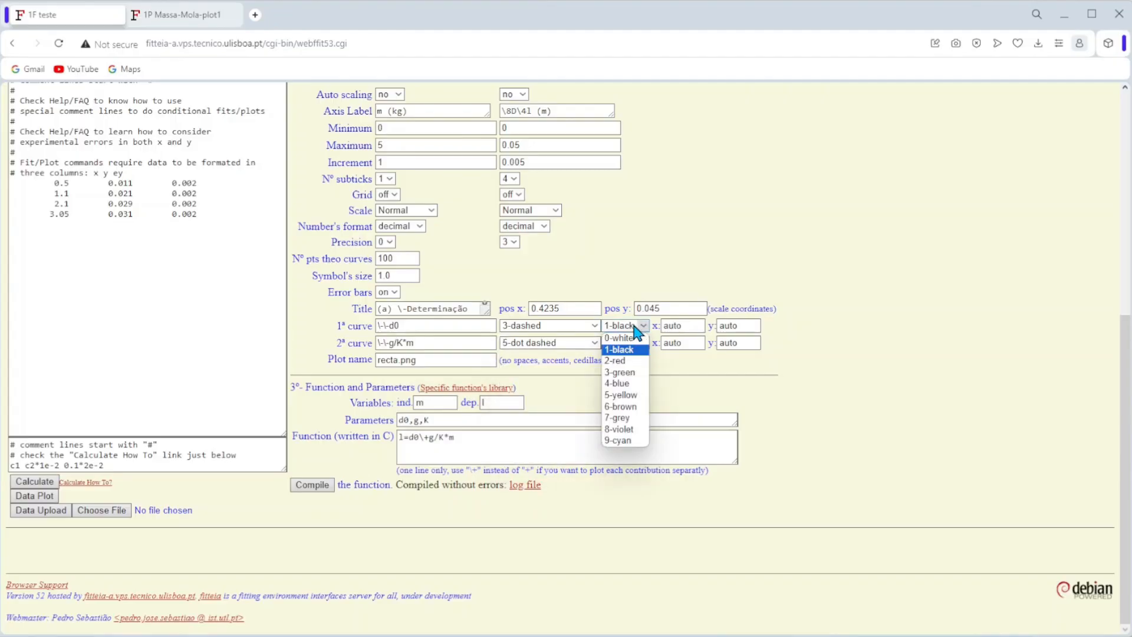
click(635, 372)
click(639, 342)
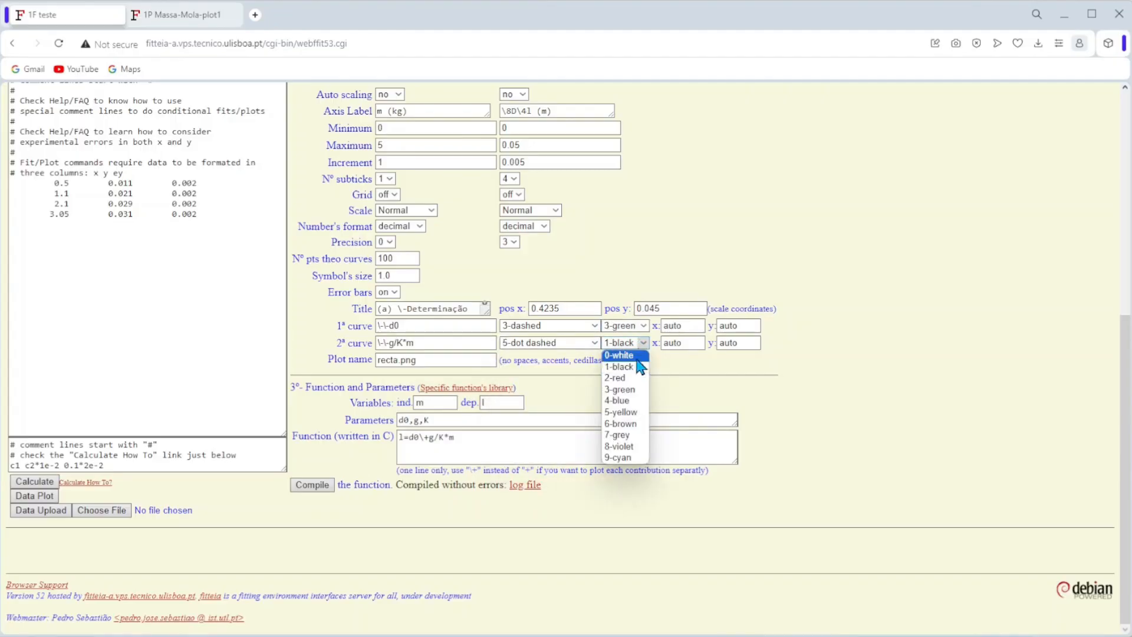
click(632, 401)
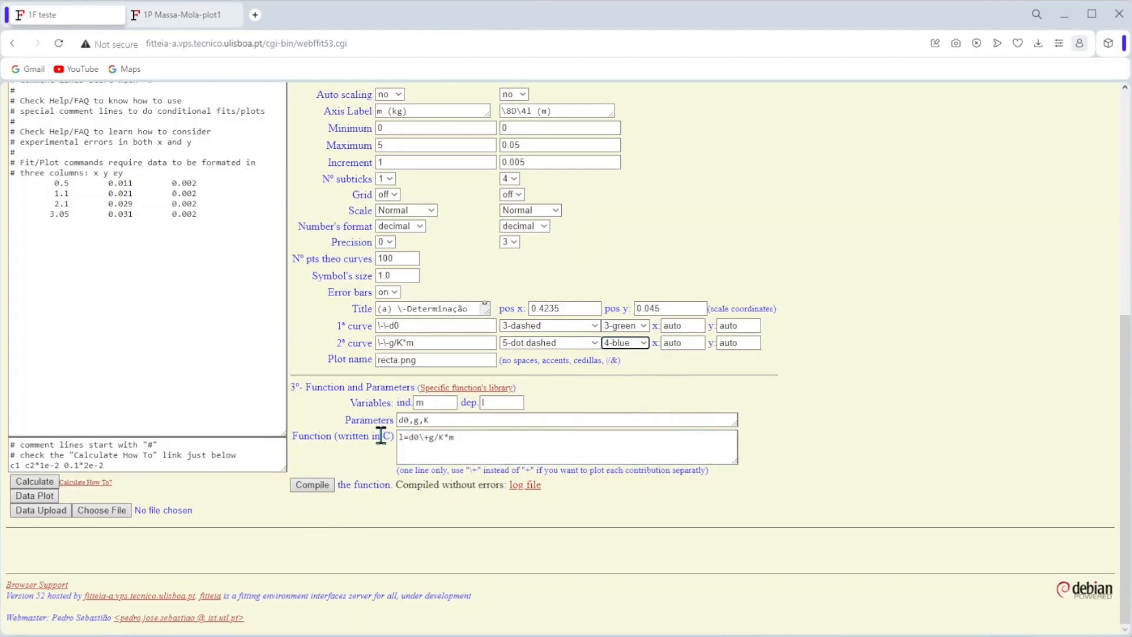
Step: Run the fit, and look through its theoretical curve data before returning to the fit page
scroll(380, 435, up, 7)
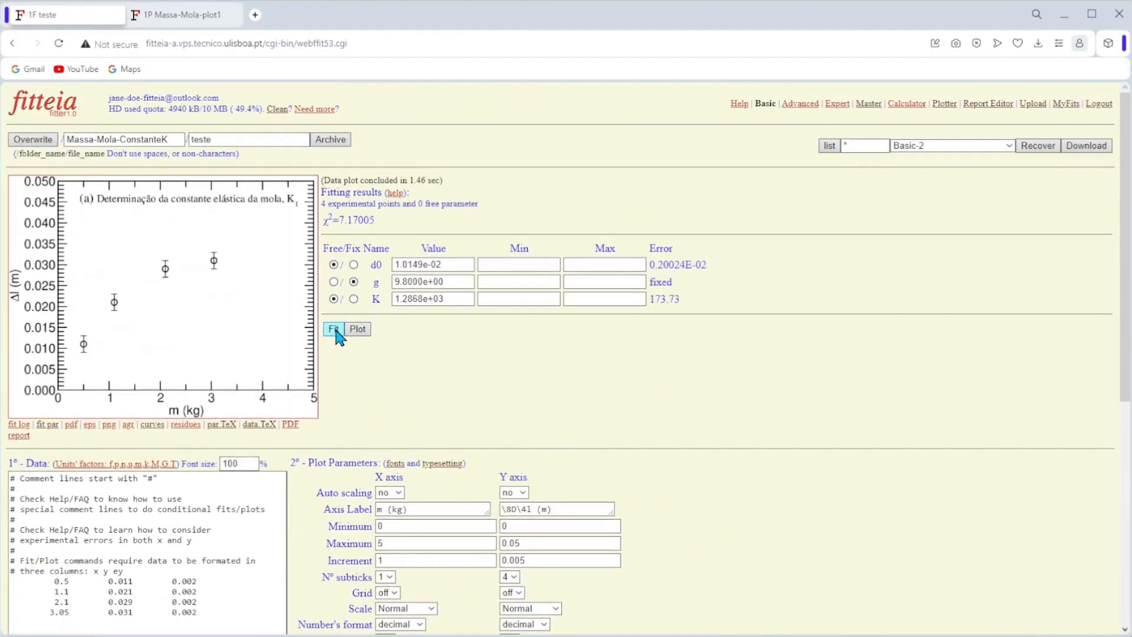
click(333, 329)
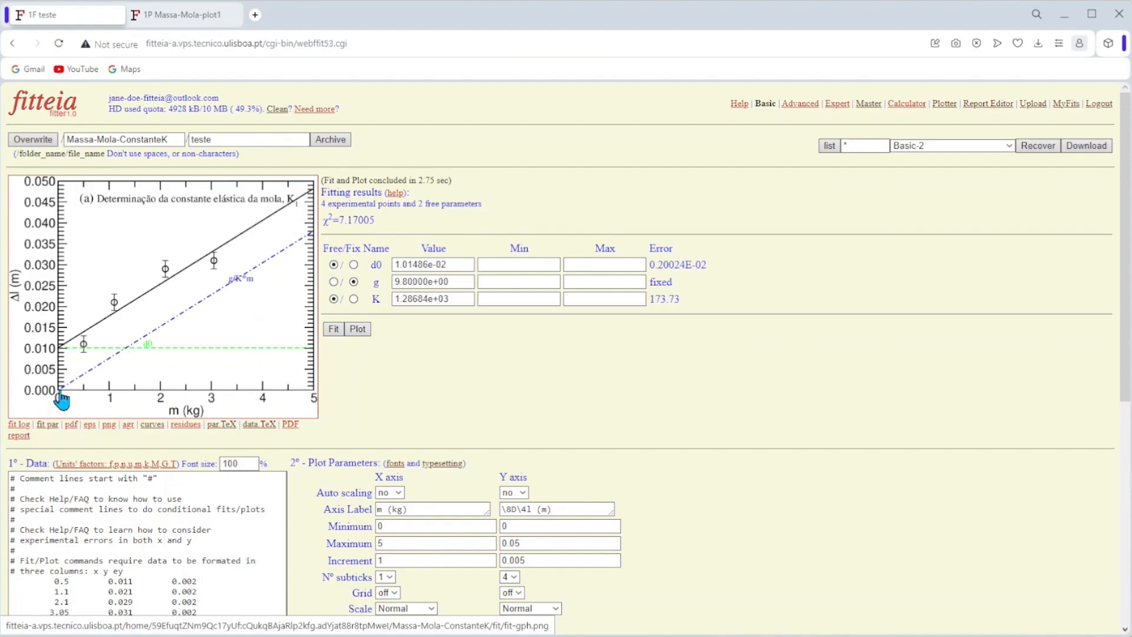
click(153, 426)
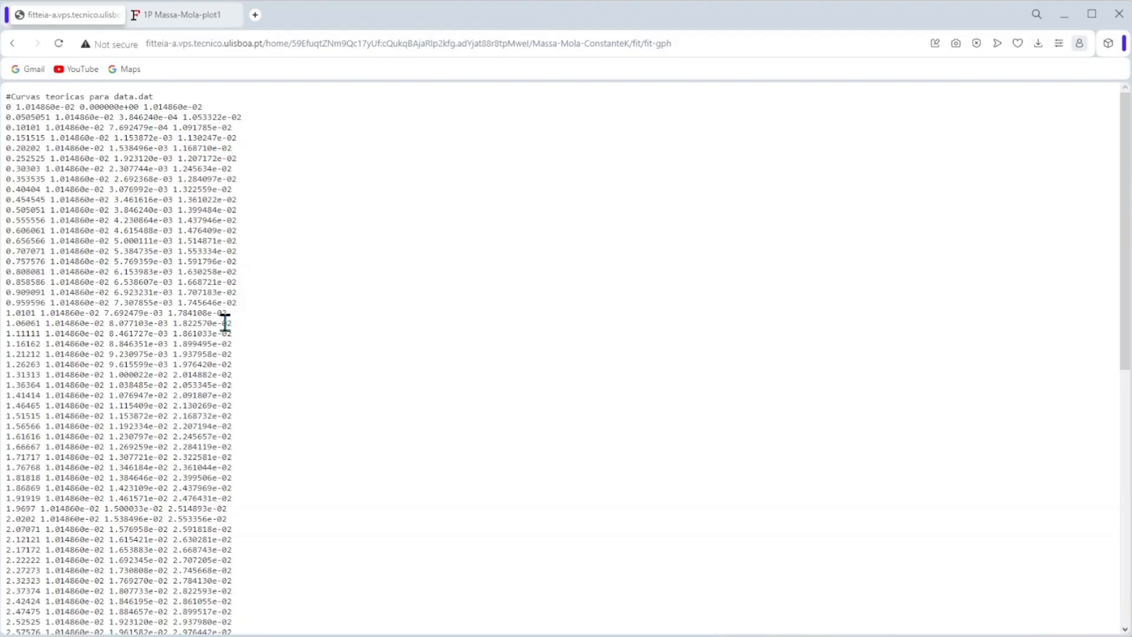
click(13, 44)
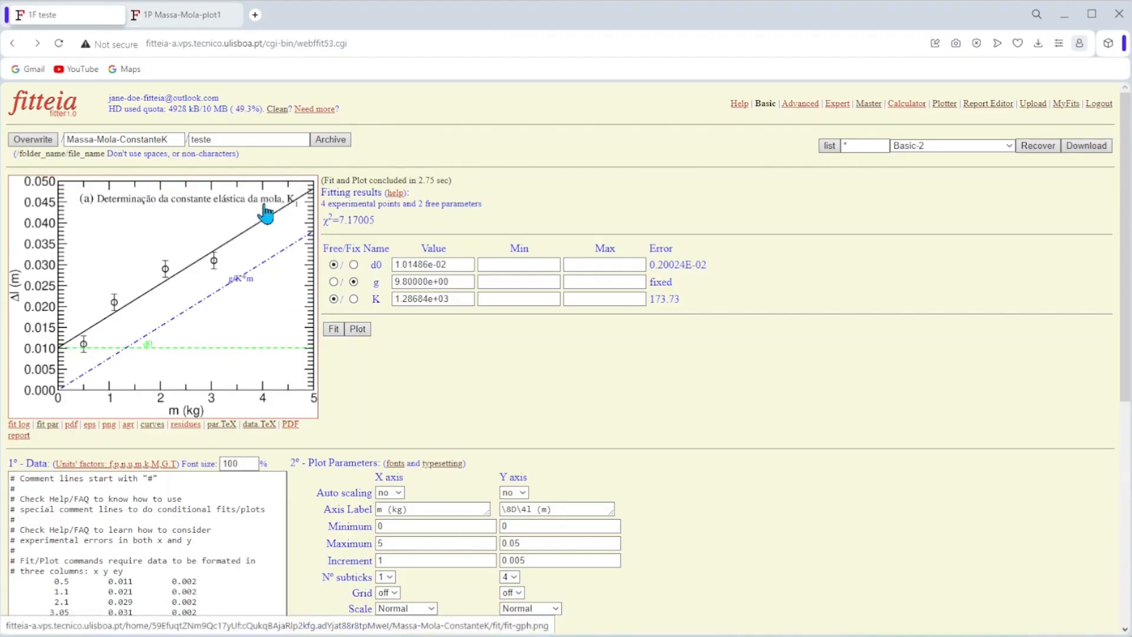
Step: Import the last fit into the Plotter page and archive the plot as Massa-Mola-plot2
click(205, 17)
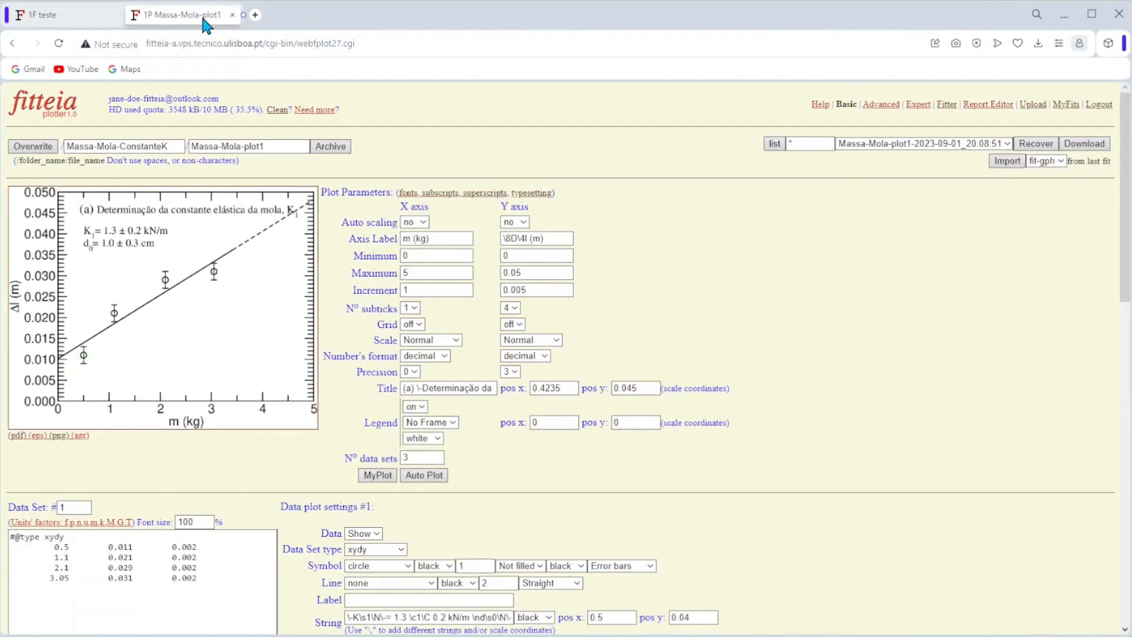
click(1009, 164)
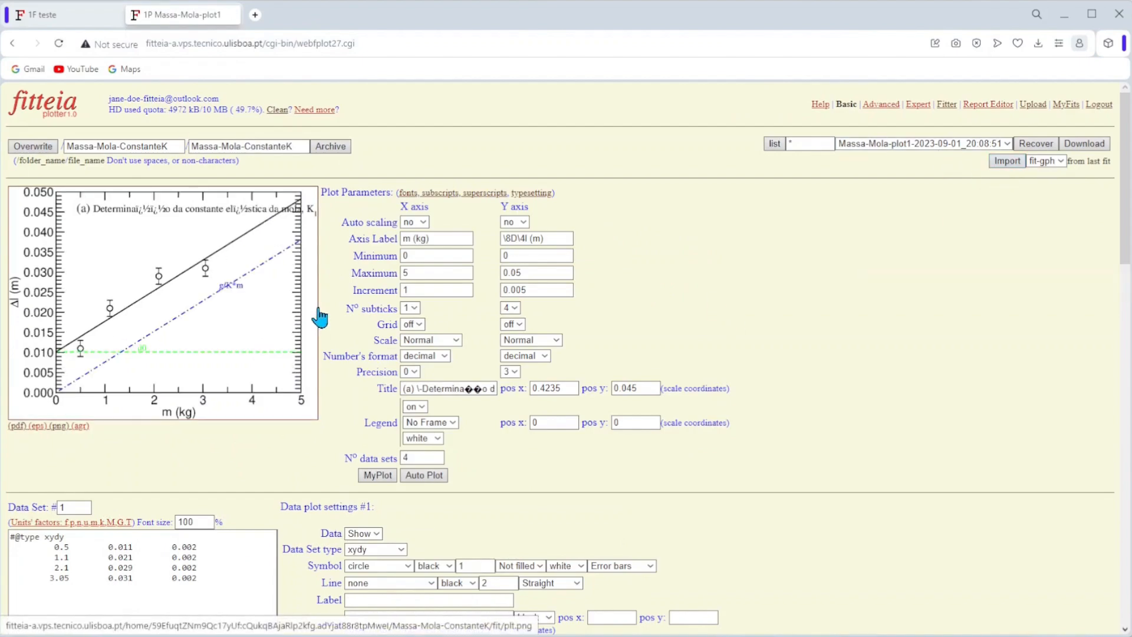
click(294, 146)
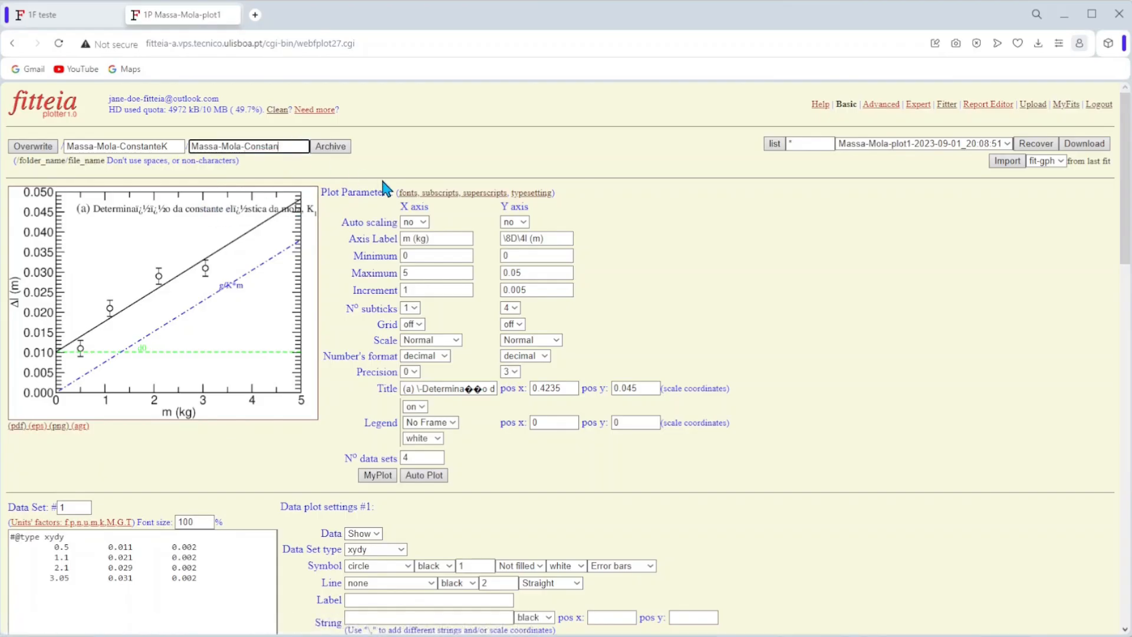
key(BackSpace)
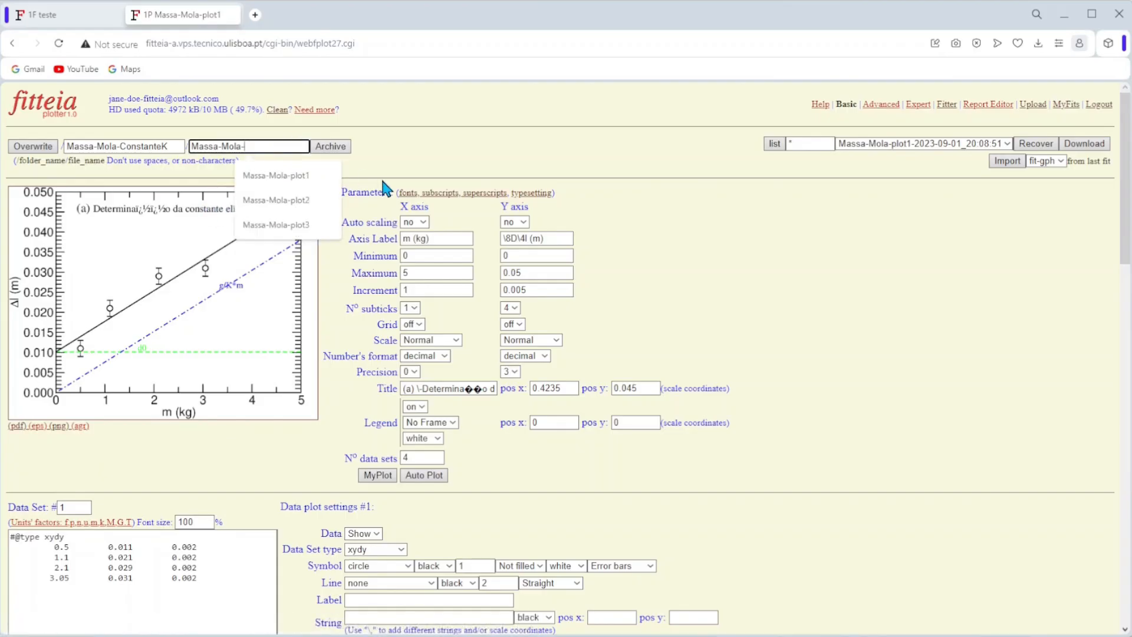
text(plot2)
click(337, 148)
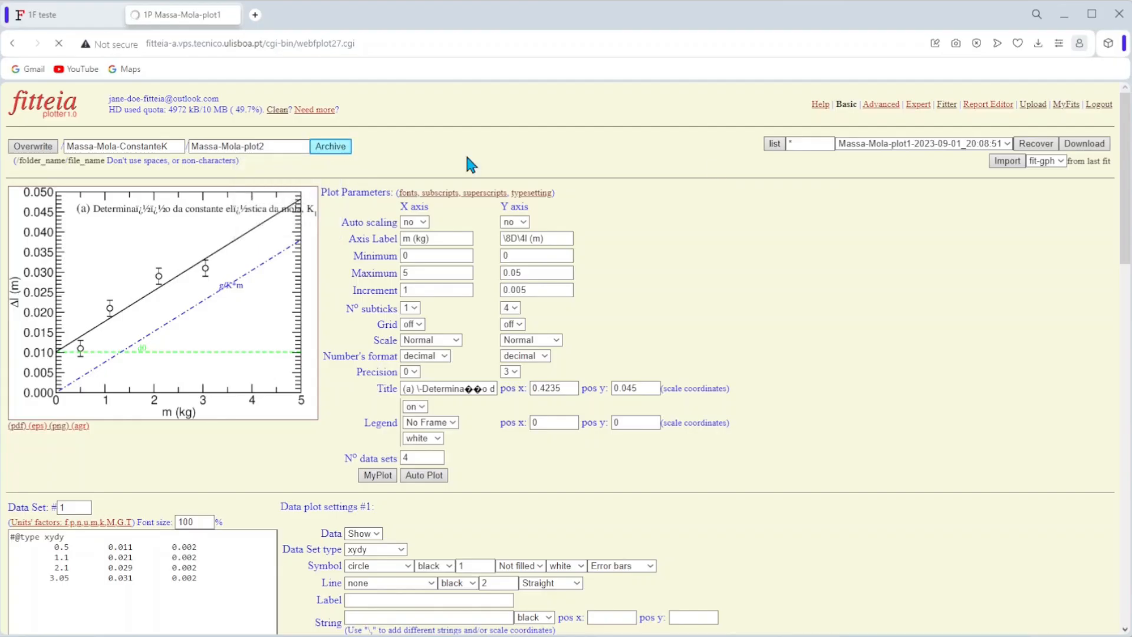
Step: Recover the archived Massa-Mola-plot1 plot
click(946, 151)
click(933, 167)
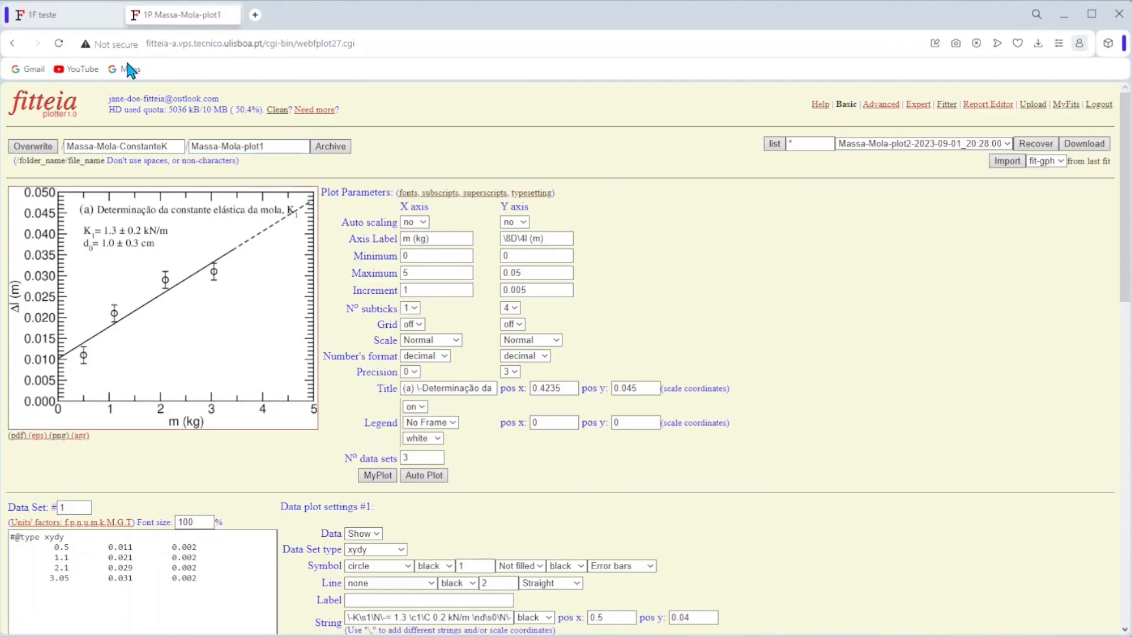
Step: Set g to 1.62 on the teste fit page and replot the curves without refitting
click(41, 11)
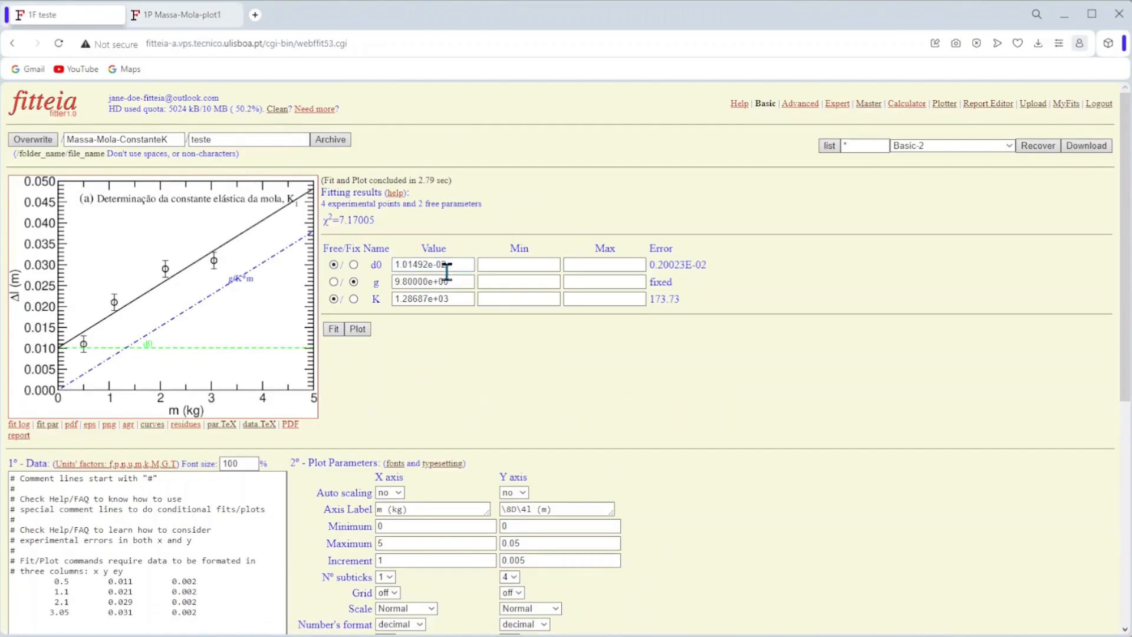
click(459, 281)
drag(460, 281, 331, 267)
text(1.62)
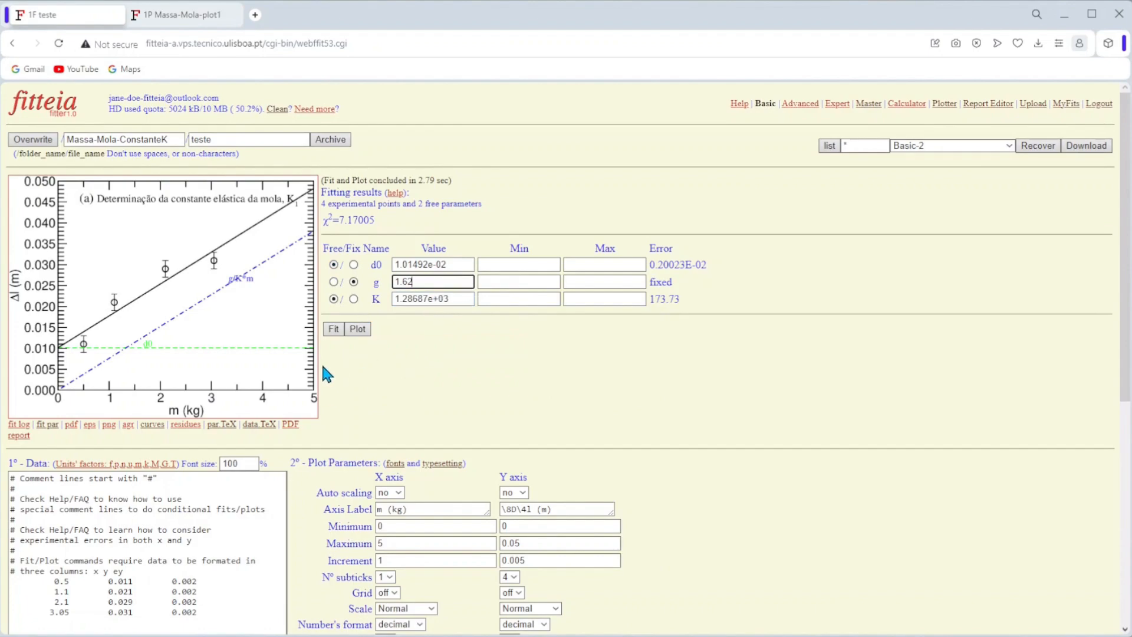
click(358, 330)
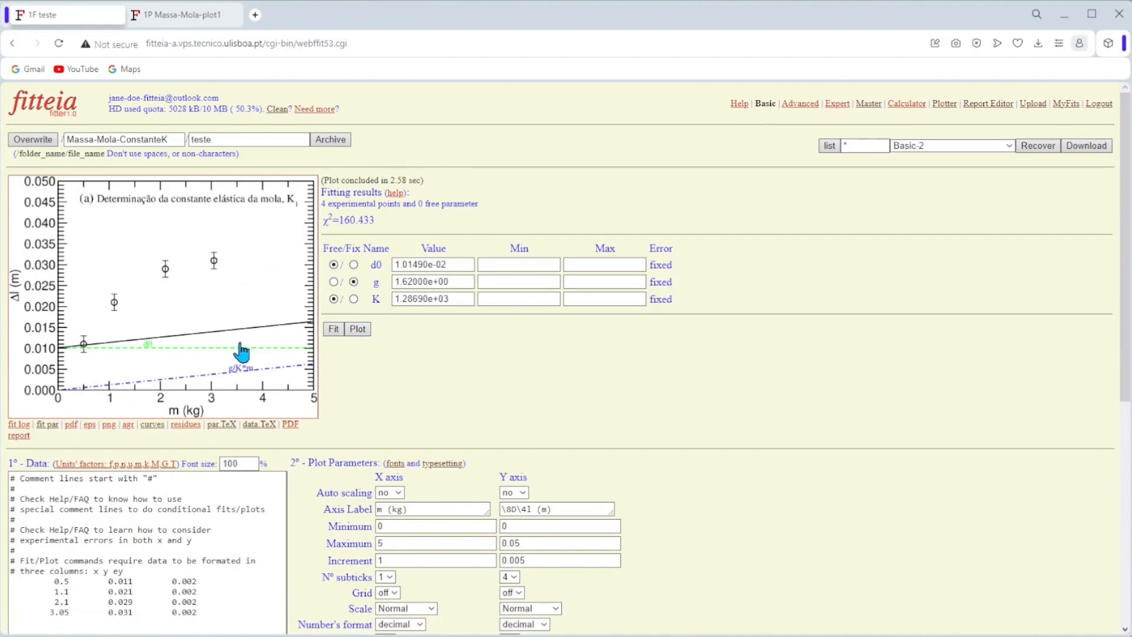
Step: Copy all the theoretical curve data computed for g = 1.62 and return to the Massa-Mola-plot1 plot
click(151, 425)
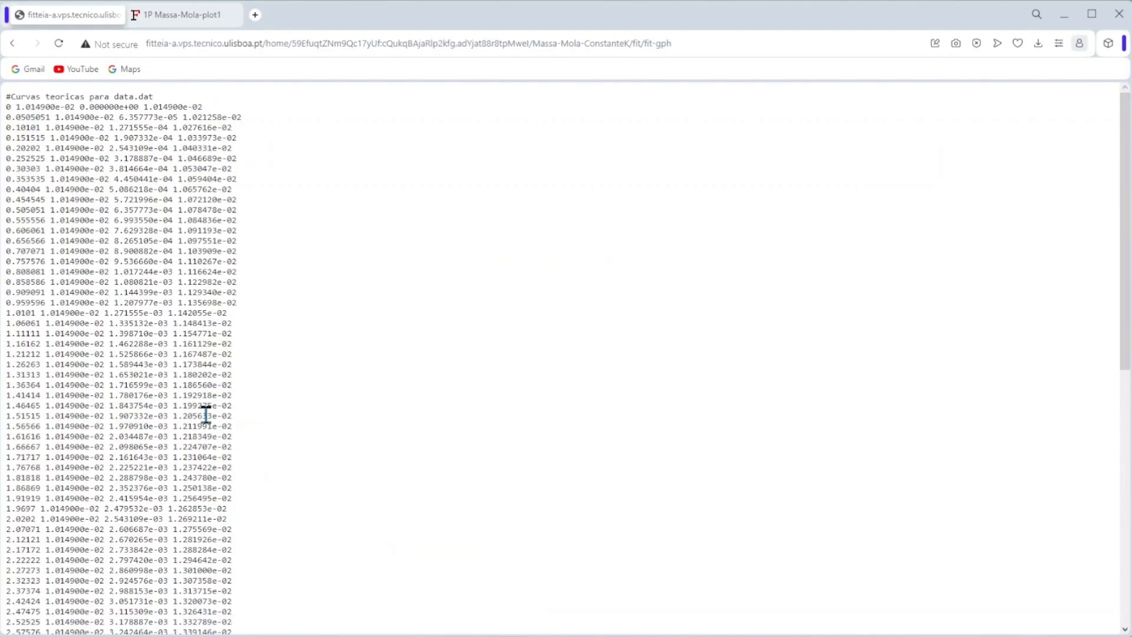
key(ctrl+a)
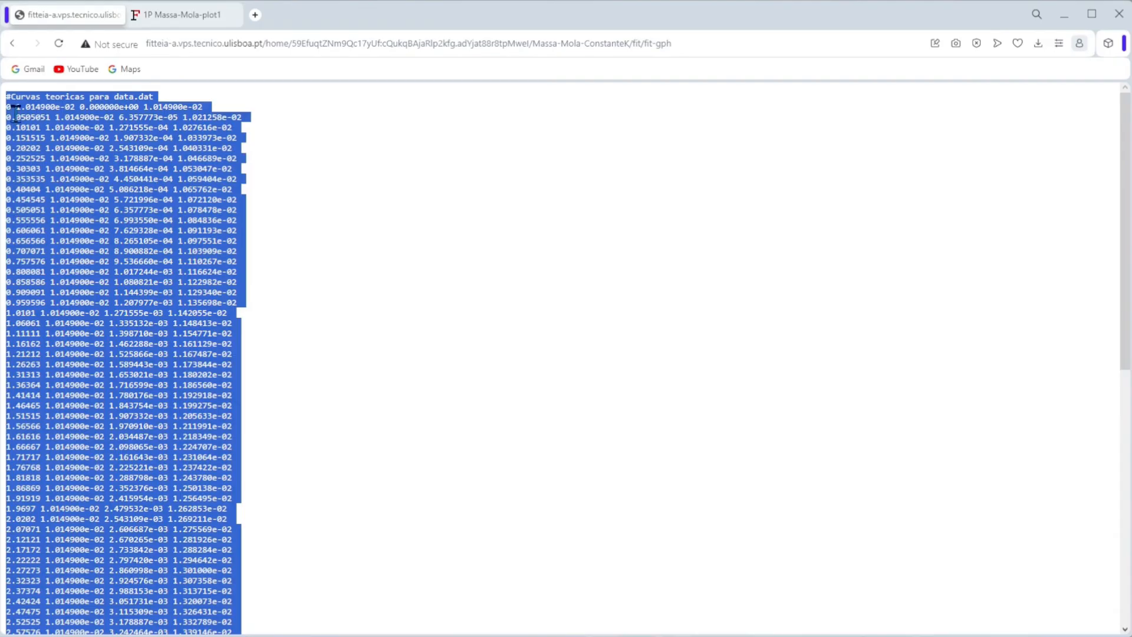
click(183, 24)
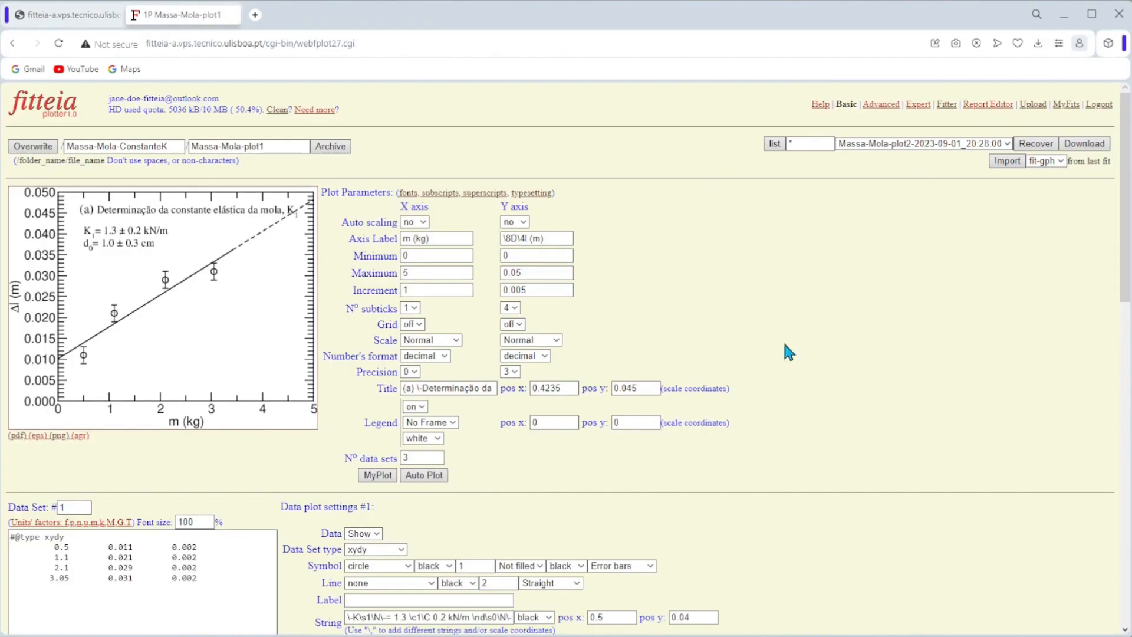
Step: Increase the plot's number of data sets to 4 and paste the copied curve data into data set 4
double_click(416, 458)
text(4)
click(378, 475)
scroll(415, 397, down, 18)
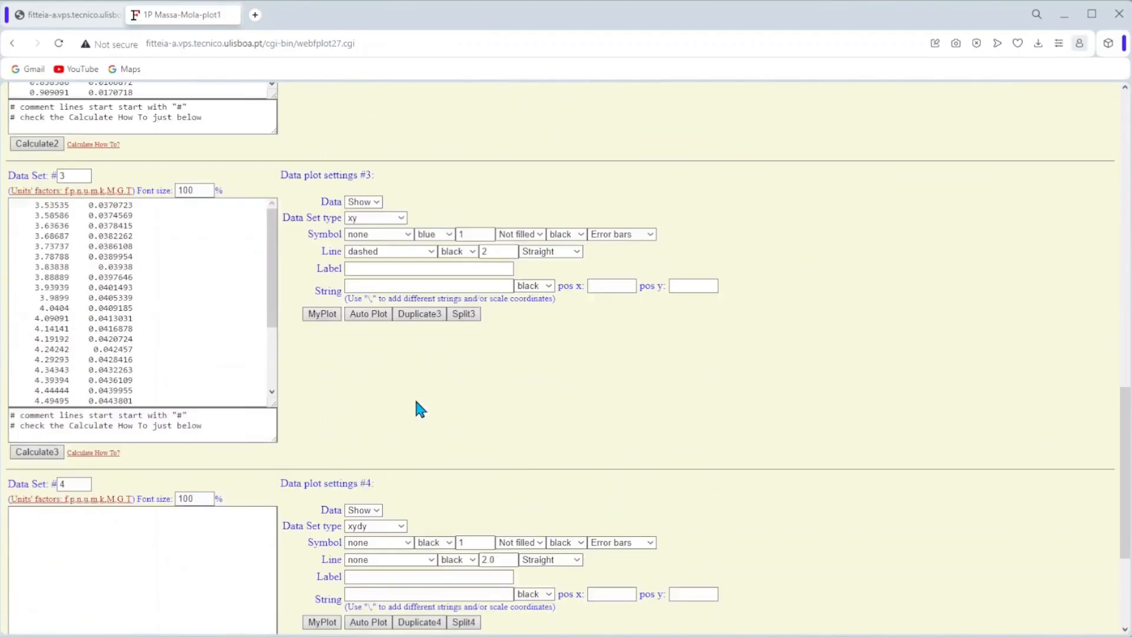
click(101, 352)
key(ctrl+v)
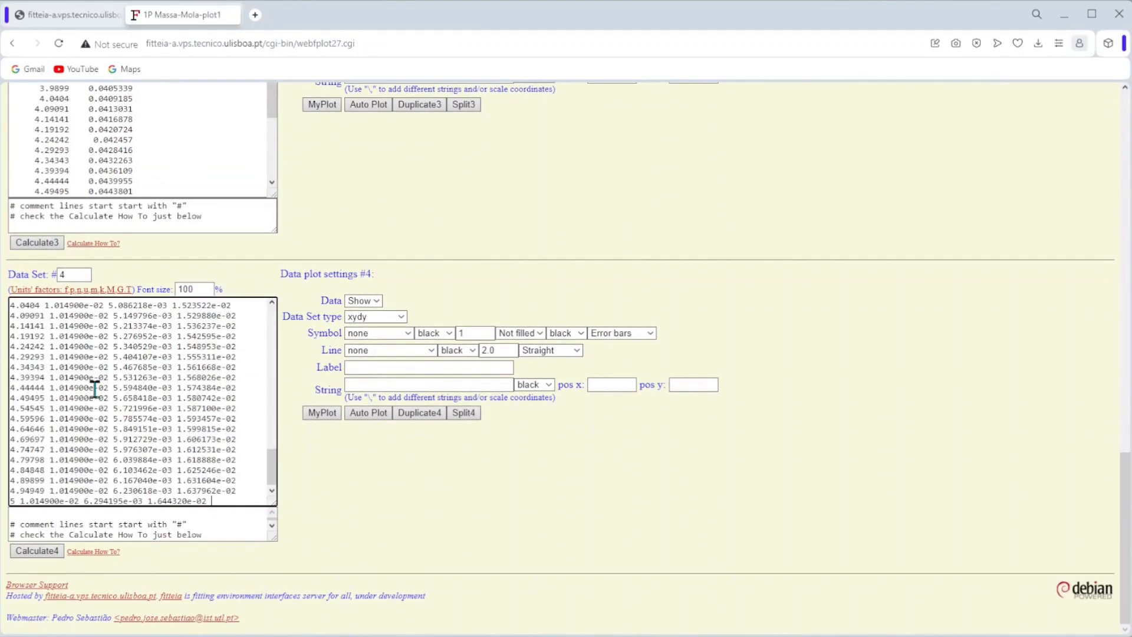
Step: Calculate data set 4 with the expression "c1 c4" to keep only those two columns
click(55, 515)
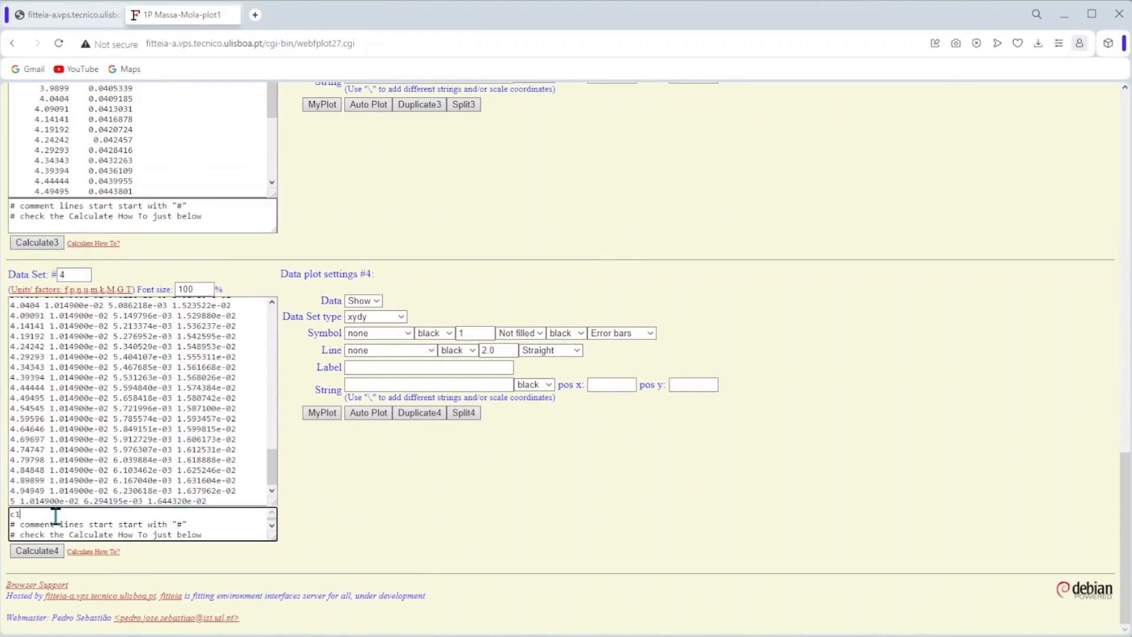
text(c1 c4)
click(33, 553)
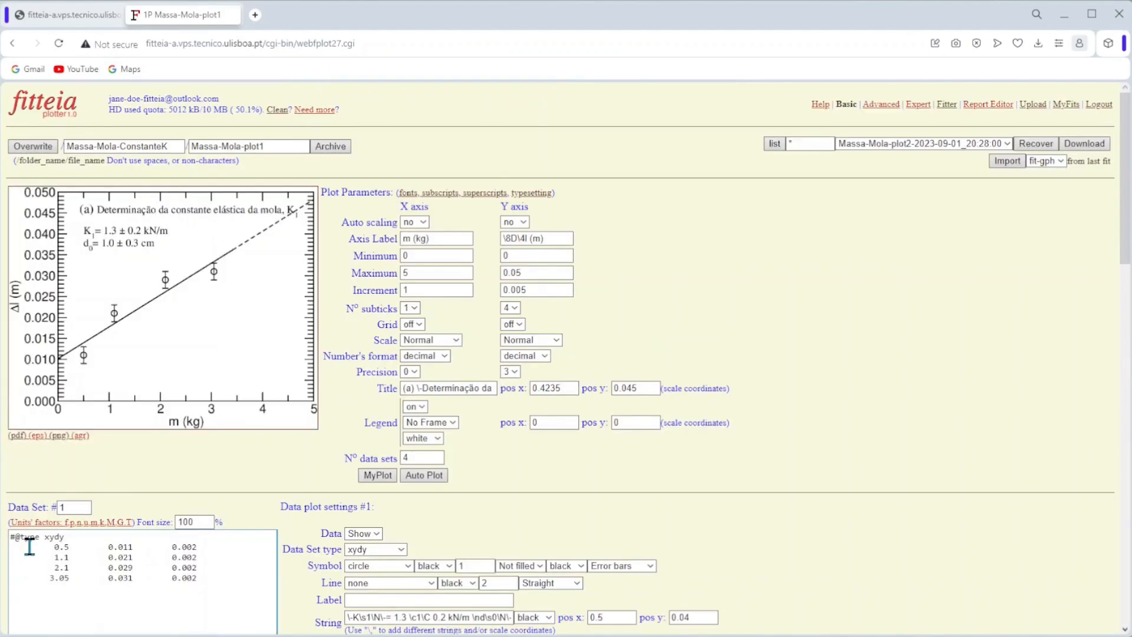
Step: Set data set 4 to type xy with a solid violet line and redraw the plot
scroll(602, 323, down, 8)
scroll(602, 319, down, 10)
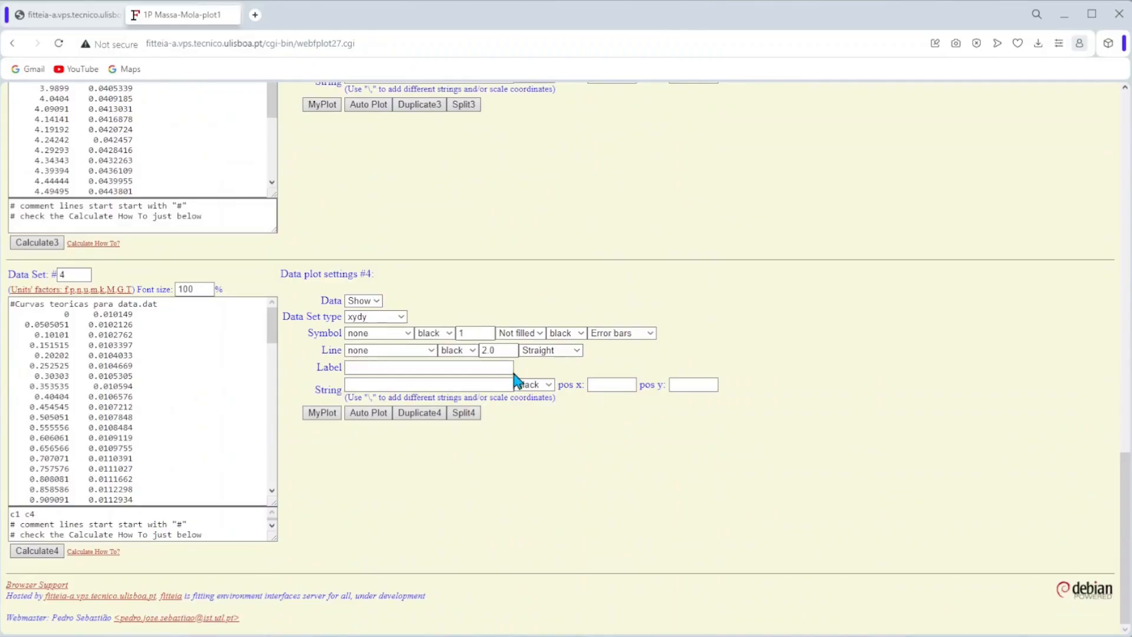
click(398, 320)
click(391, 341)
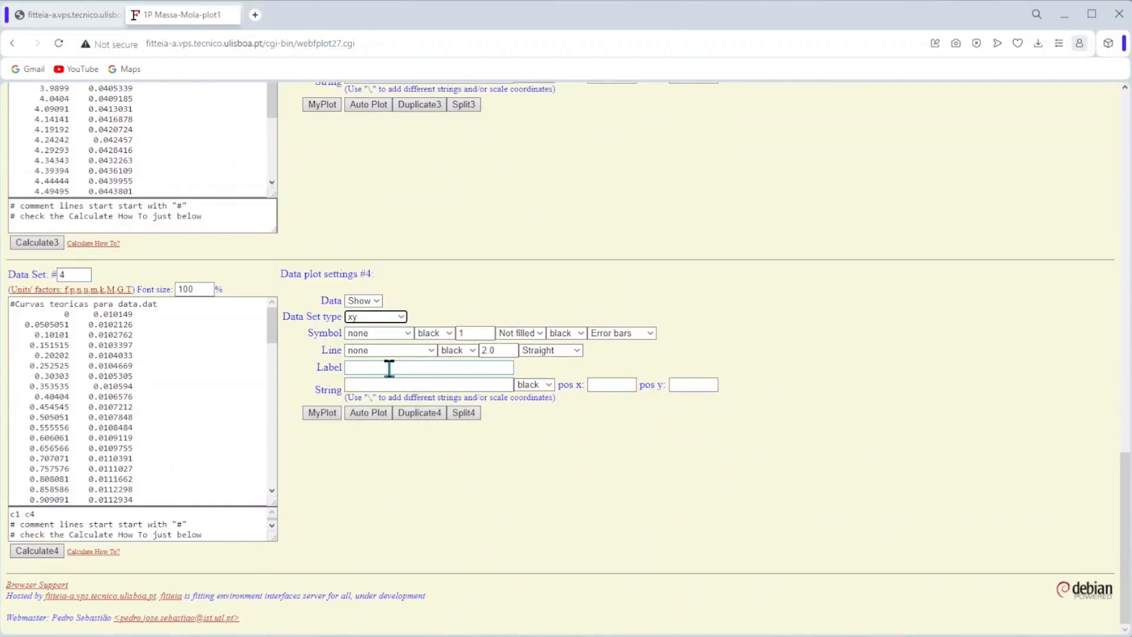
click(393, 352)
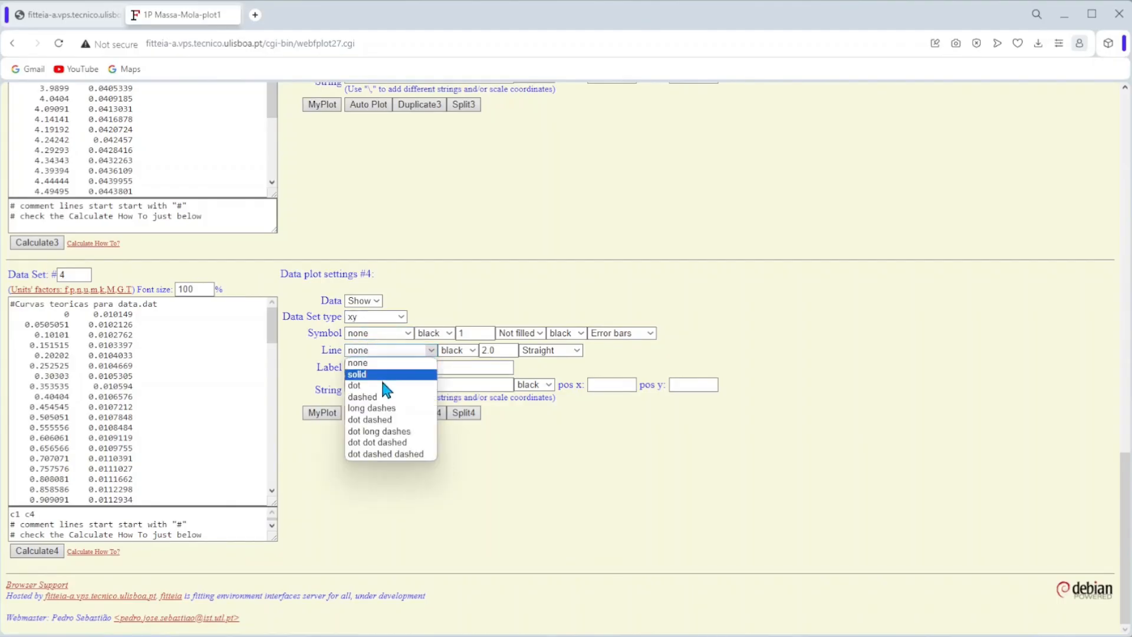
click(388, 375)
click(454, 353)
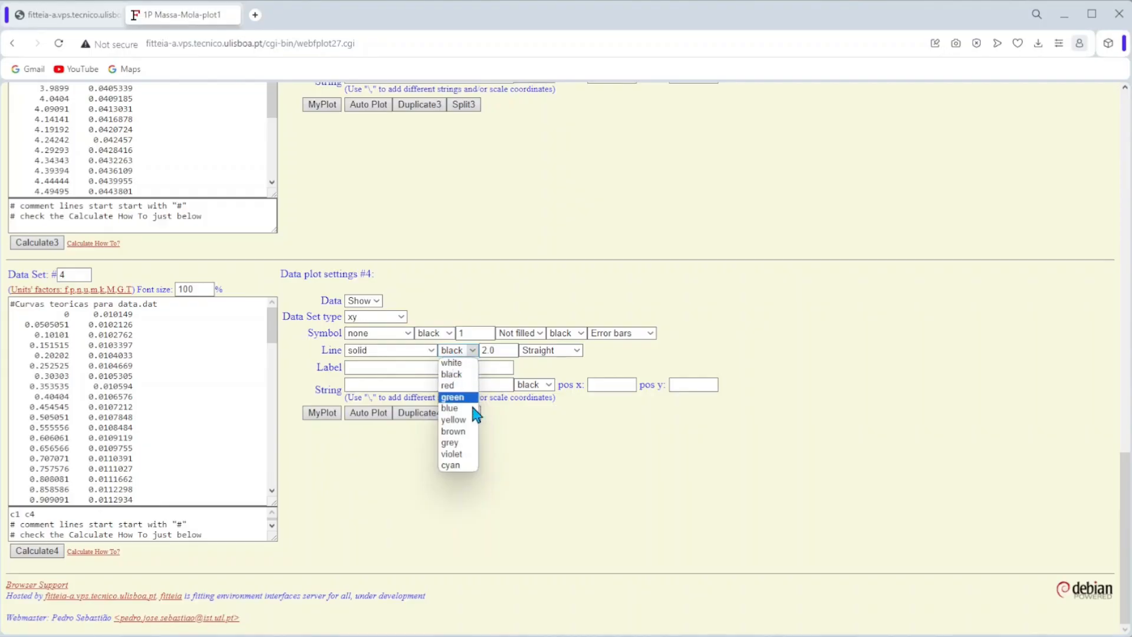
click(472, 455)
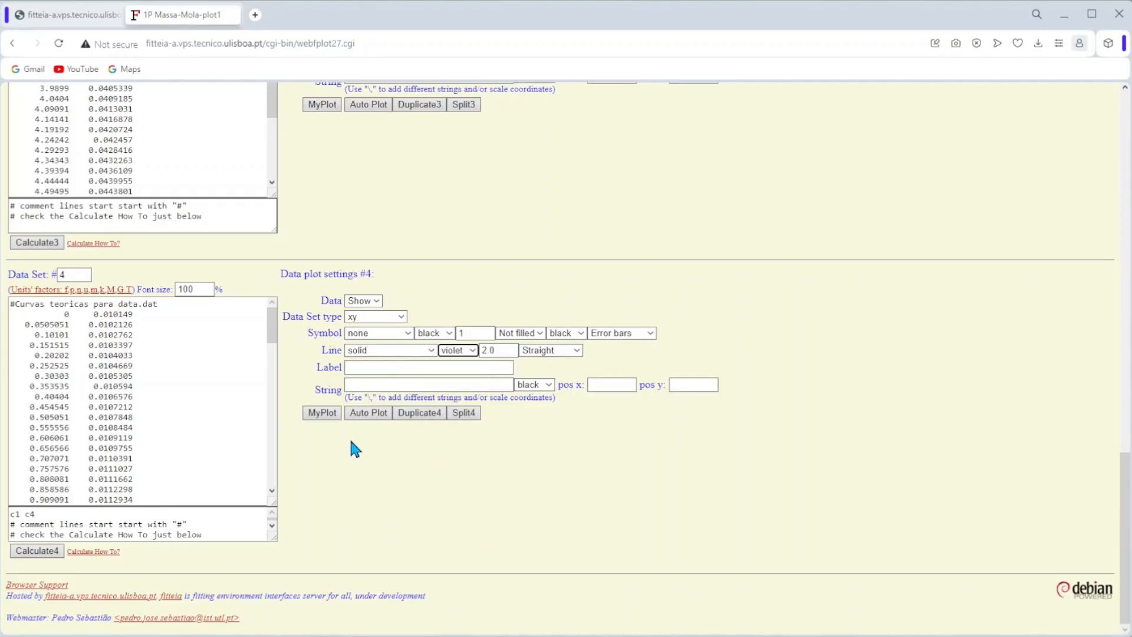
click(326, 416)
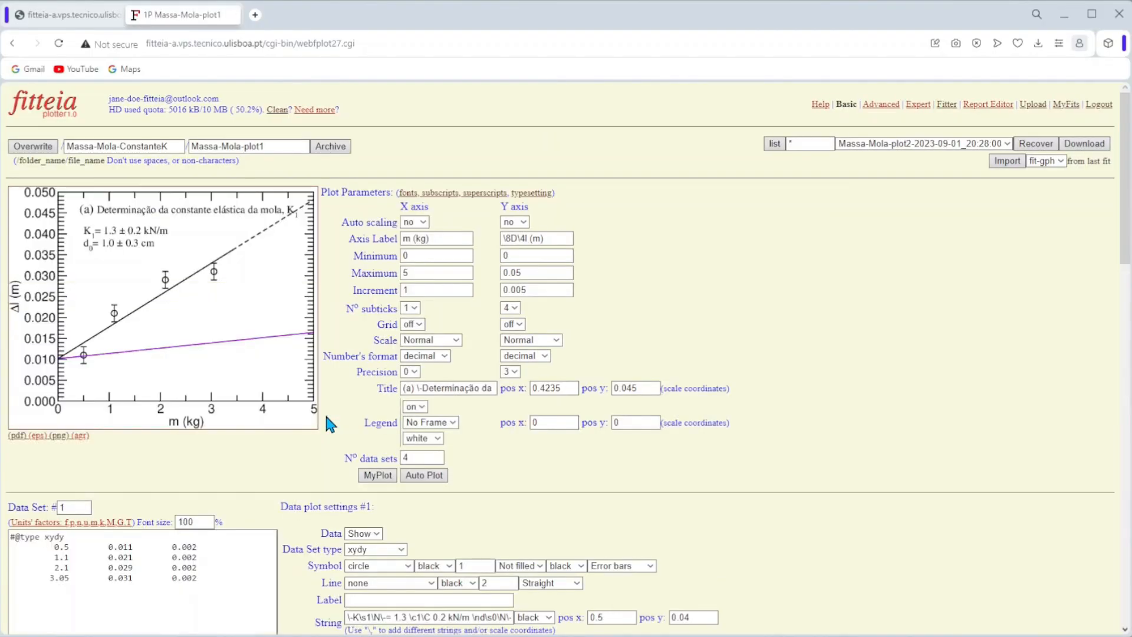
Step: Return to the teste fit page, set g to 10 and replot the curves without refitting
click(84, 14)
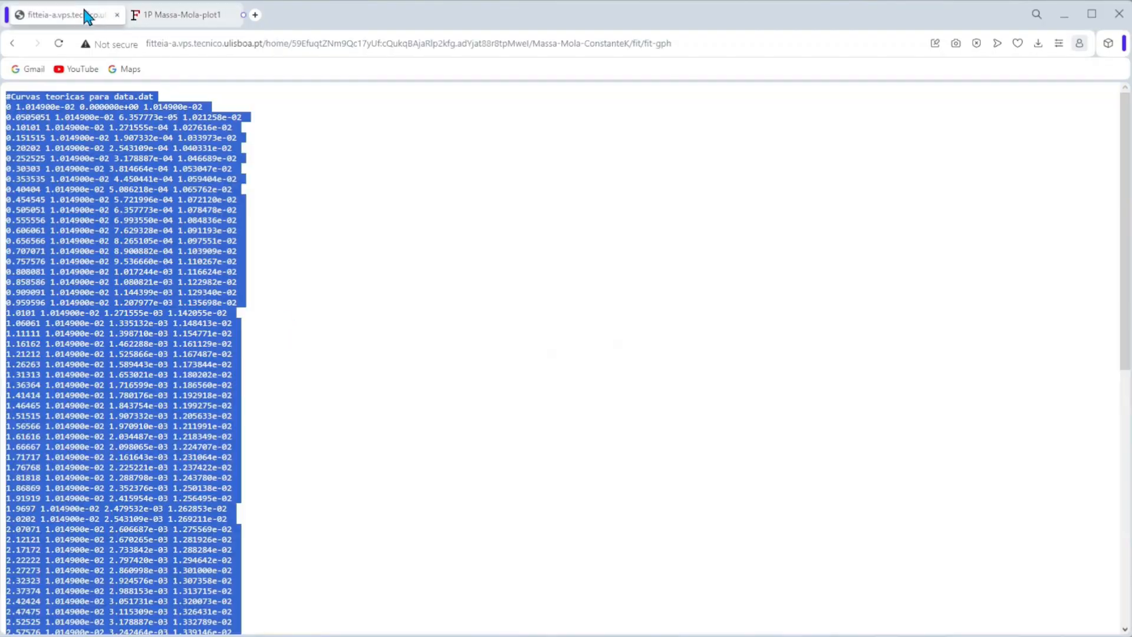
click(16, 37)
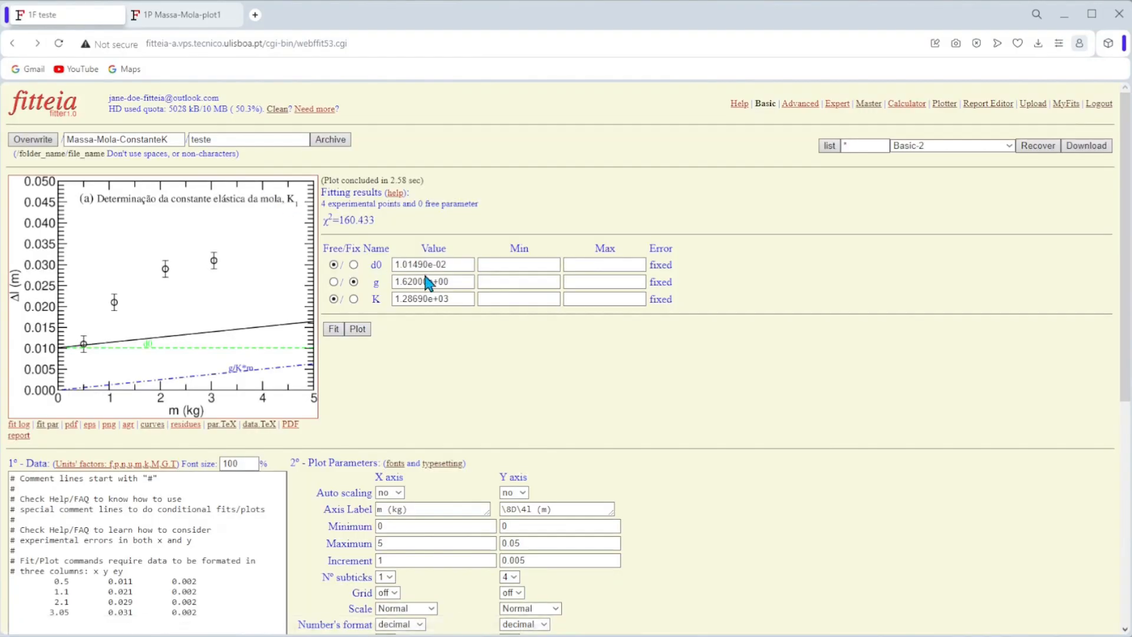
drag(460, 282, 342, 284)
text(10)
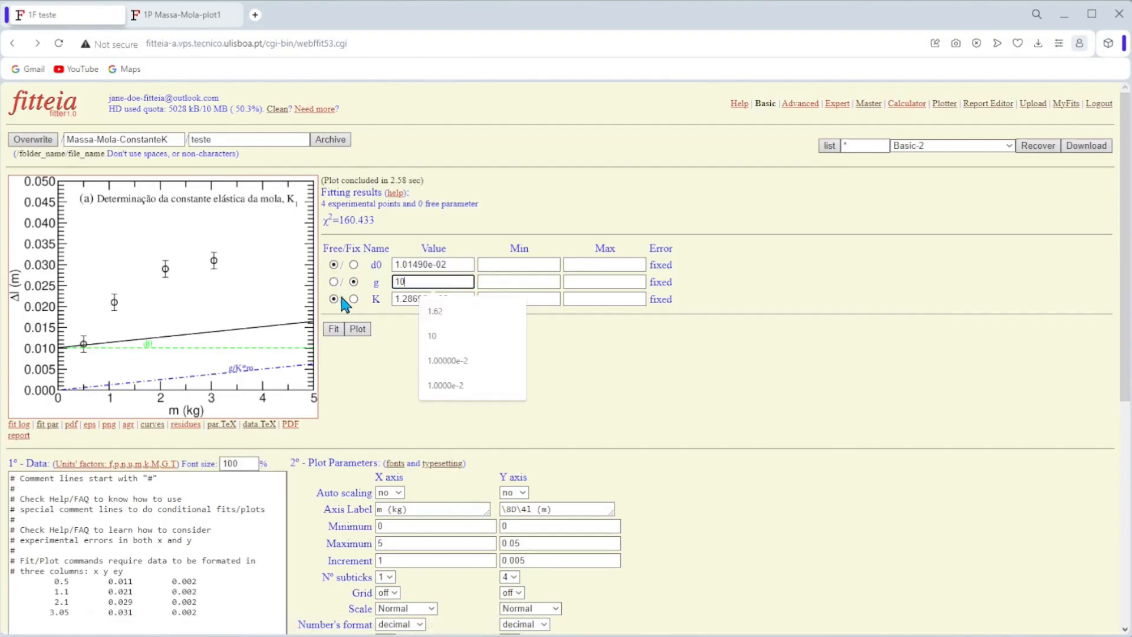
click(357, 328)
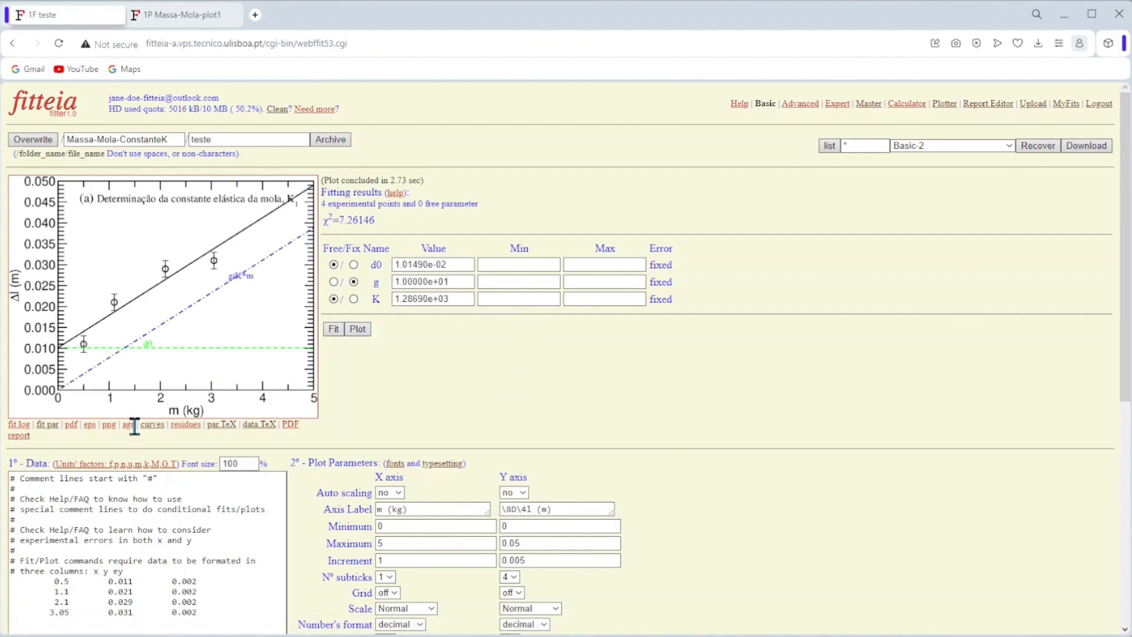
Step: Copy all the theoretical curve data computed for g = 10 and go back to the Massa-Mola-plot1 plot
click(152, 428)
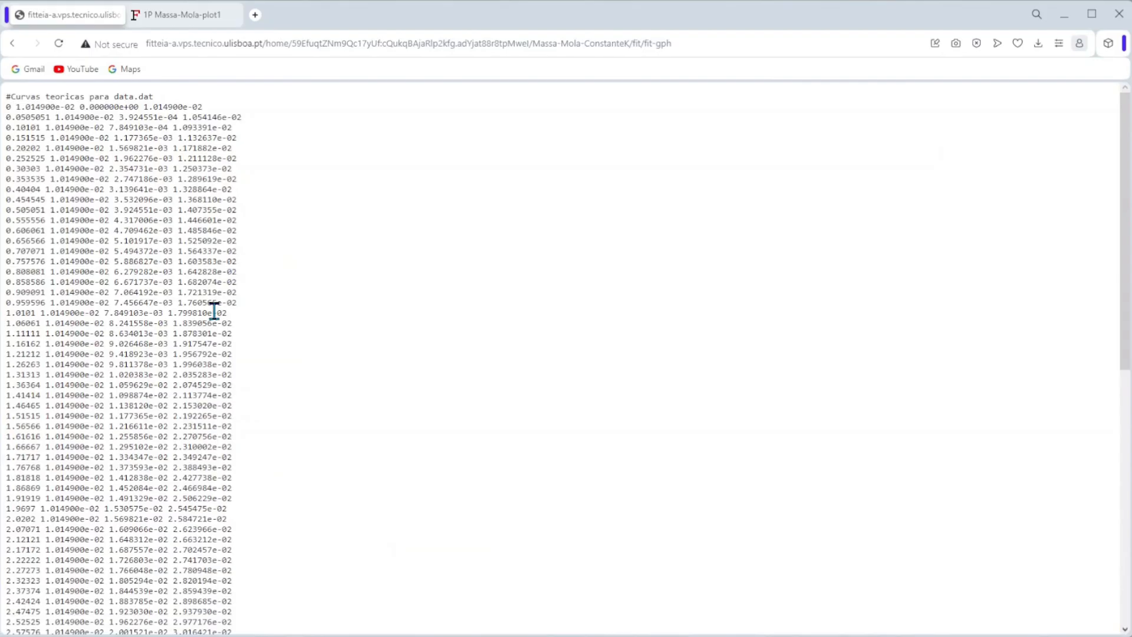
key(ctrl+a)
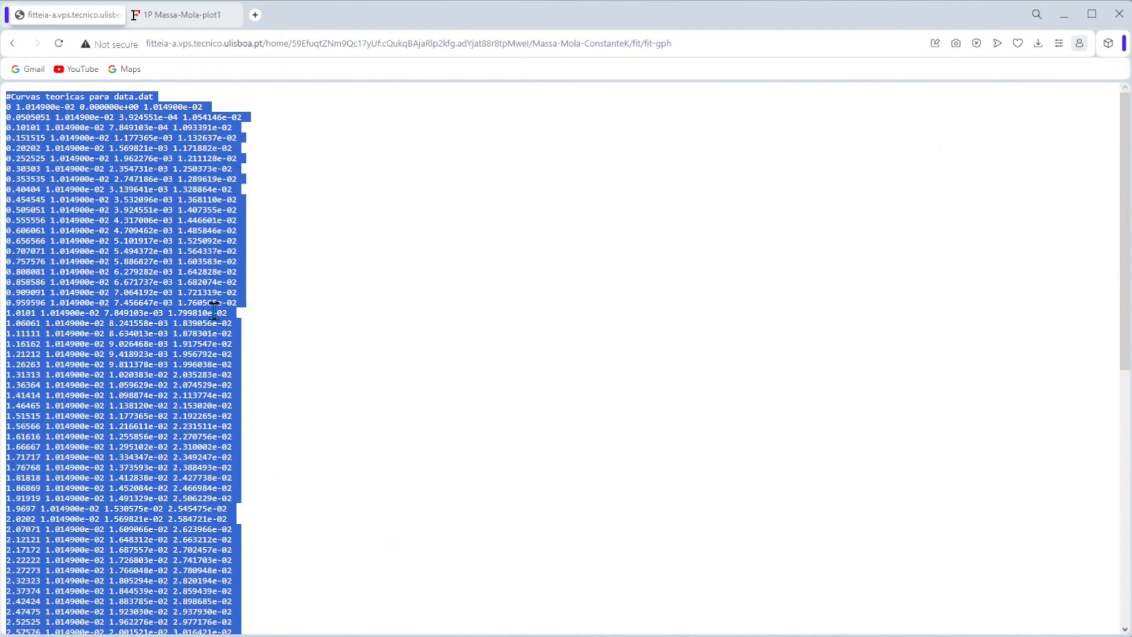
click(200, 16)
Step: Increase the plot's number of data sets to 5 and paste the copied curve data into data set 5
click(431, 456)
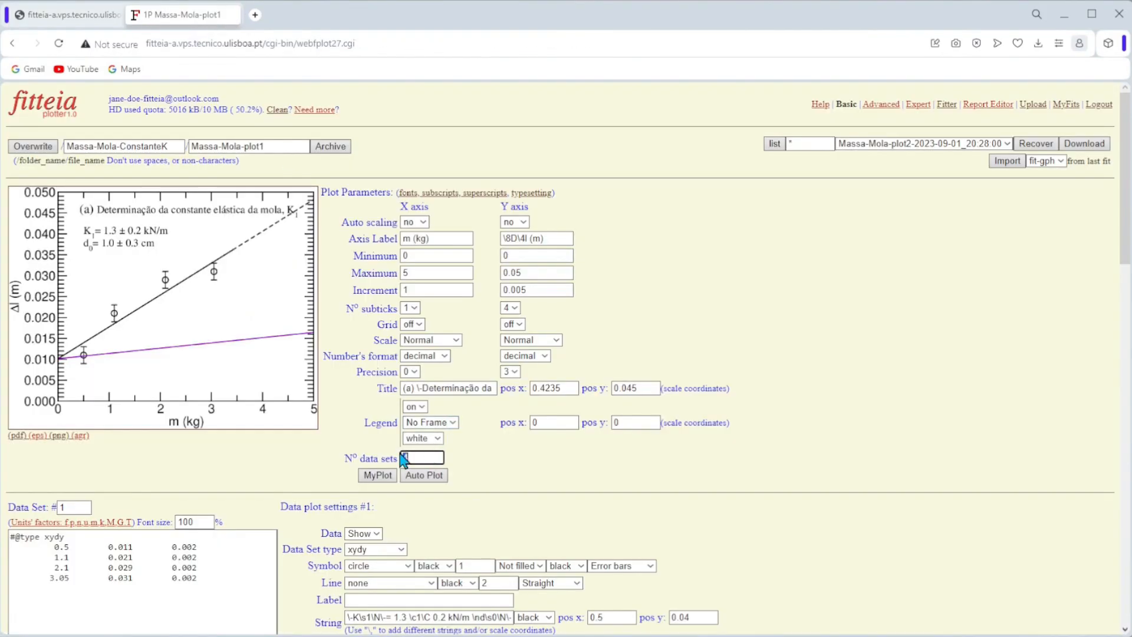
key(BackSpace)
text(5)
click(377, 476)
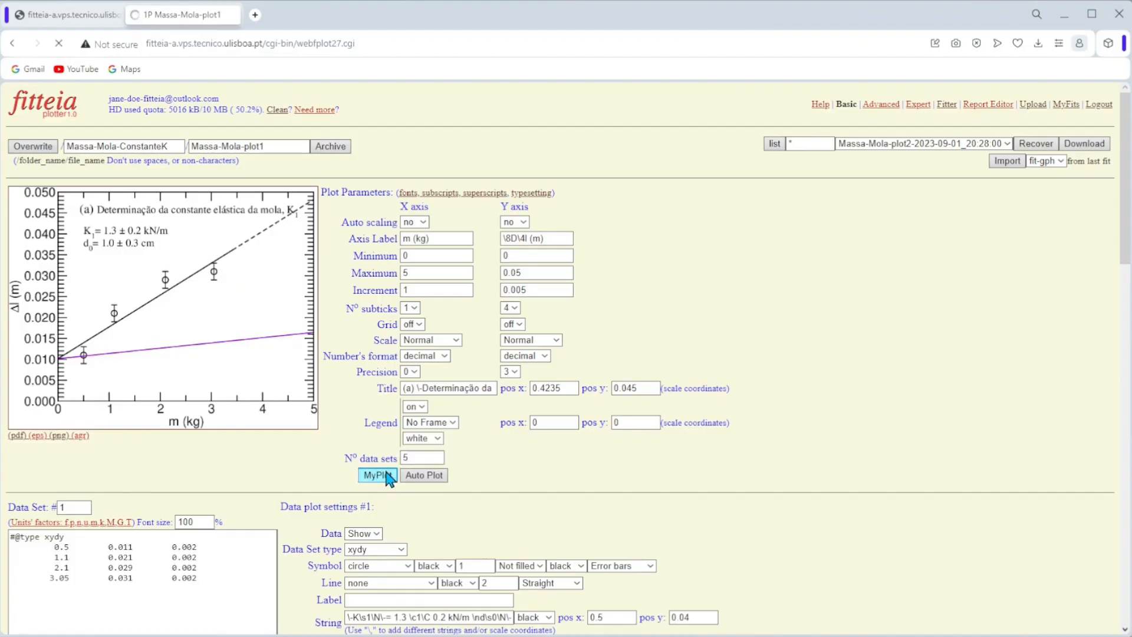
scroll(382, 411, down, 20)
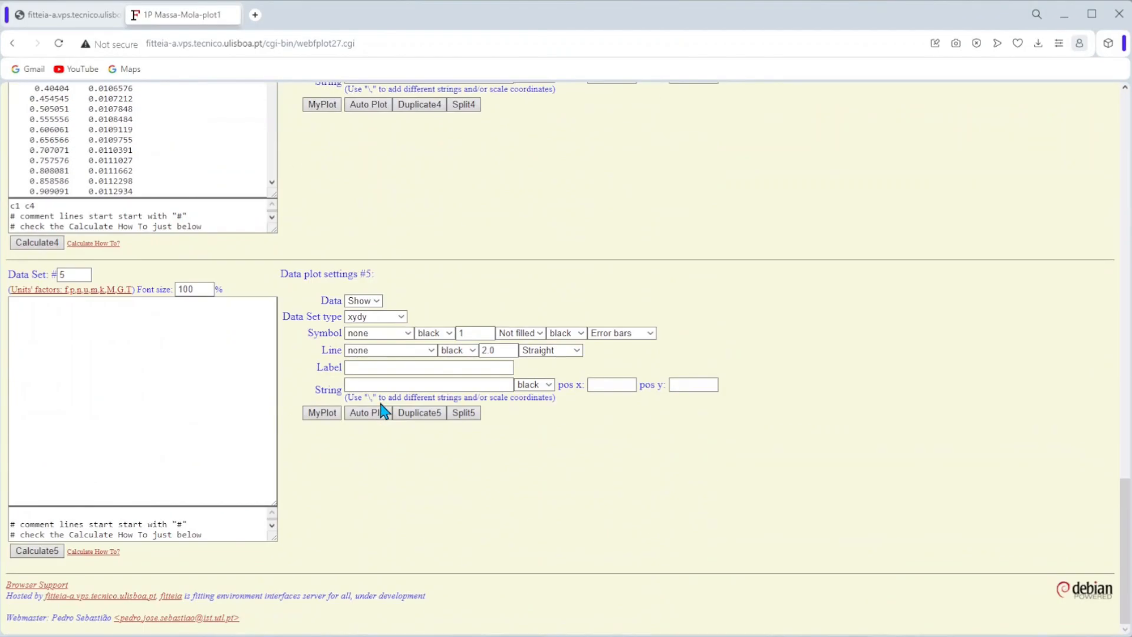
click(72, 401)
key(ctrl+v)
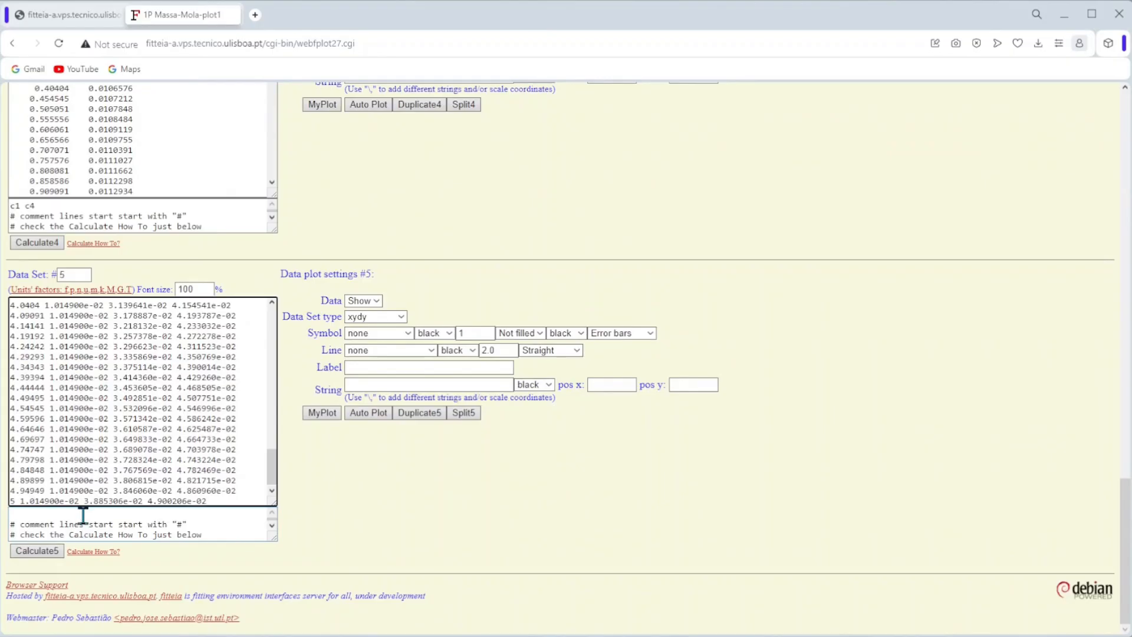
Step: Reduce data set 5 to columns "c1 c4" and plot it as type xy with a solid blue line
click(83, 515)
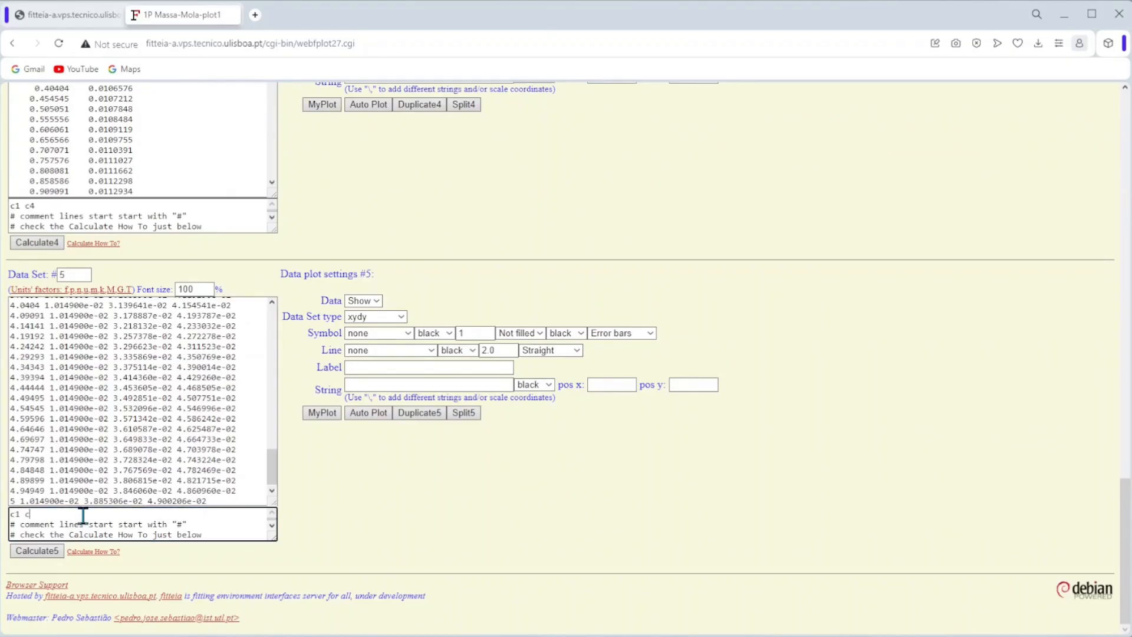
click(387, 318)
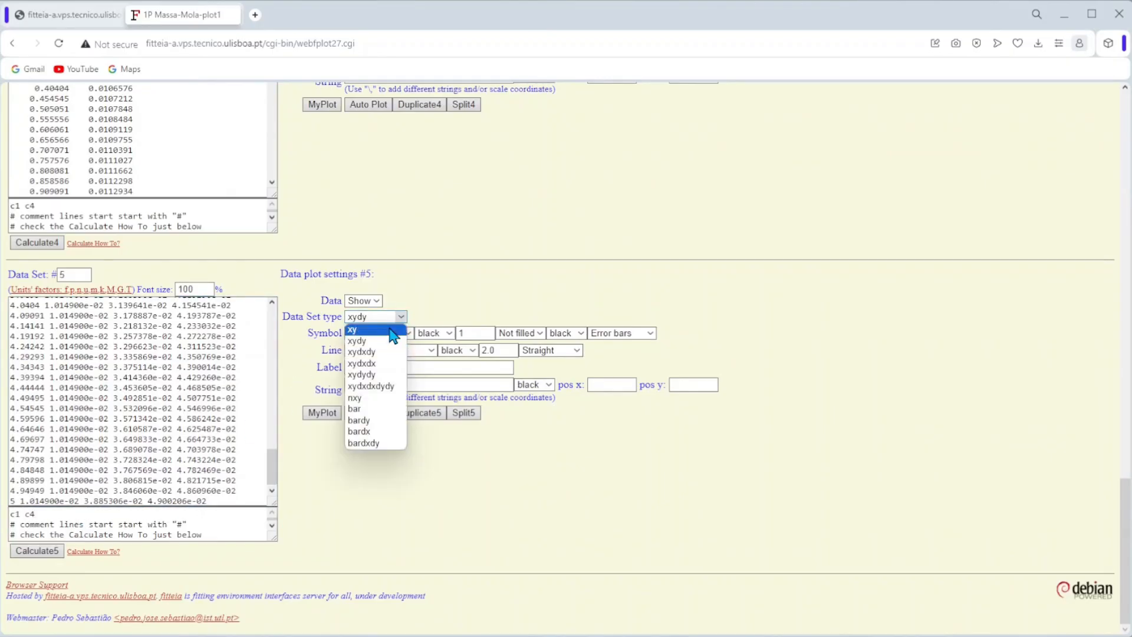
click(391, 334)
click(390, 350)
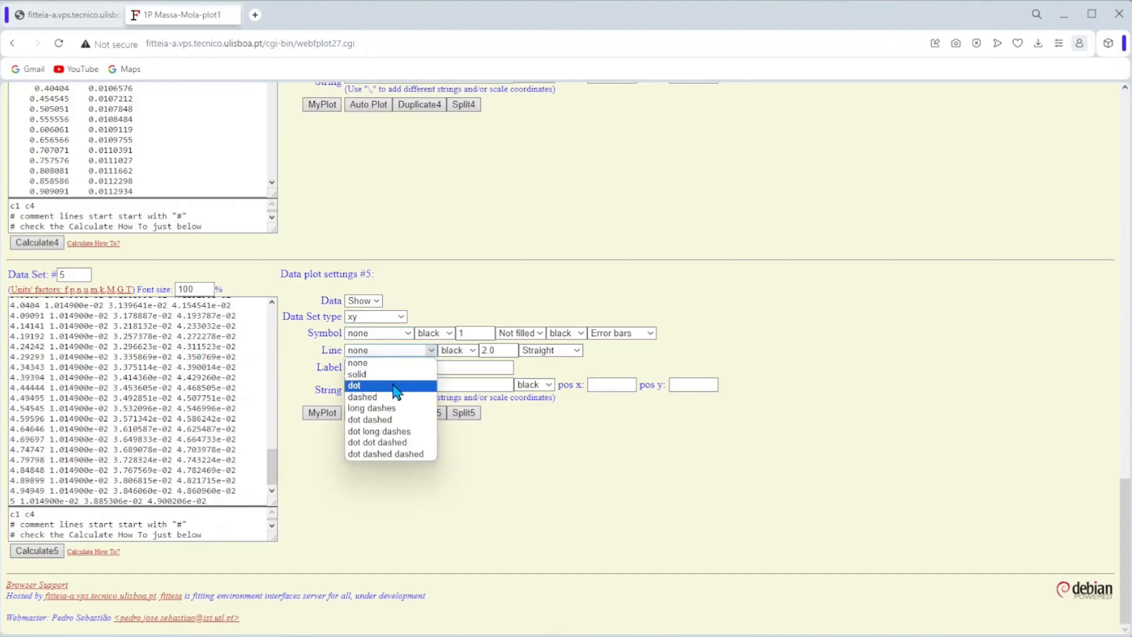
click(392, 372)
click(444, 354)
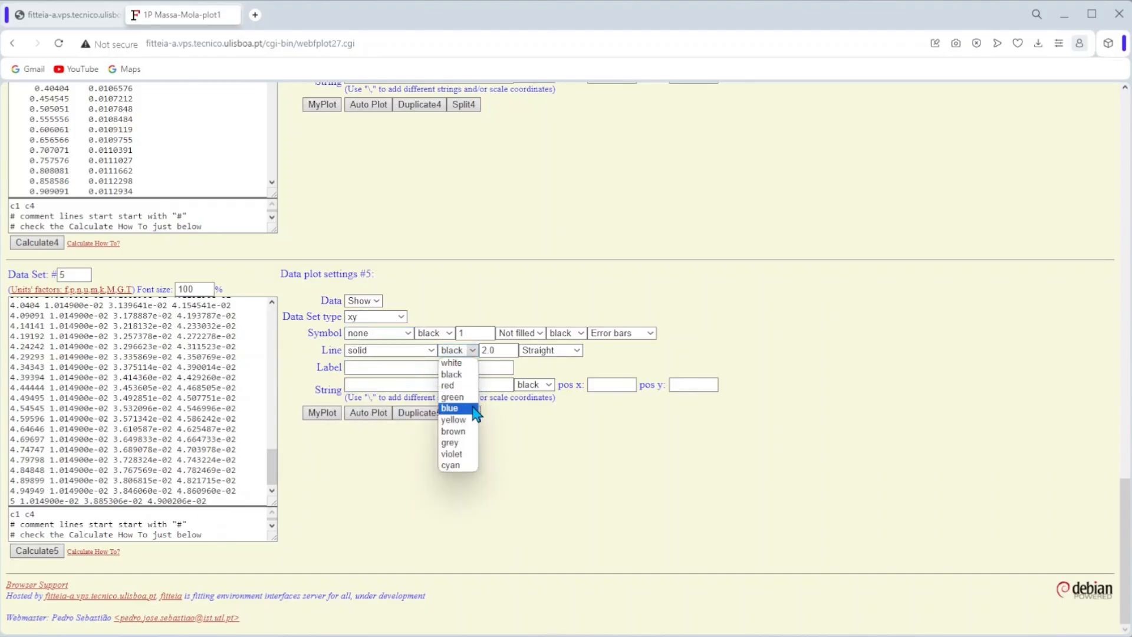
click(455, 396)
click(41, 553)
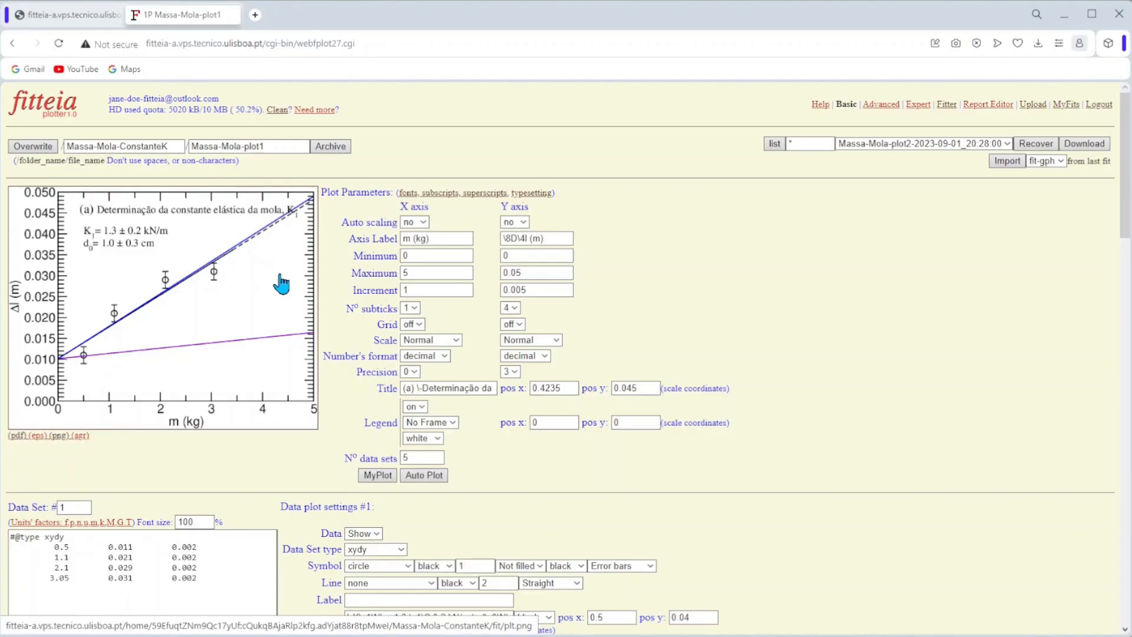
Step: Label data set 2 as "\-g=9.8m\S2\N\-/s" and copy that label text
scroll(606, 498, down, 10)
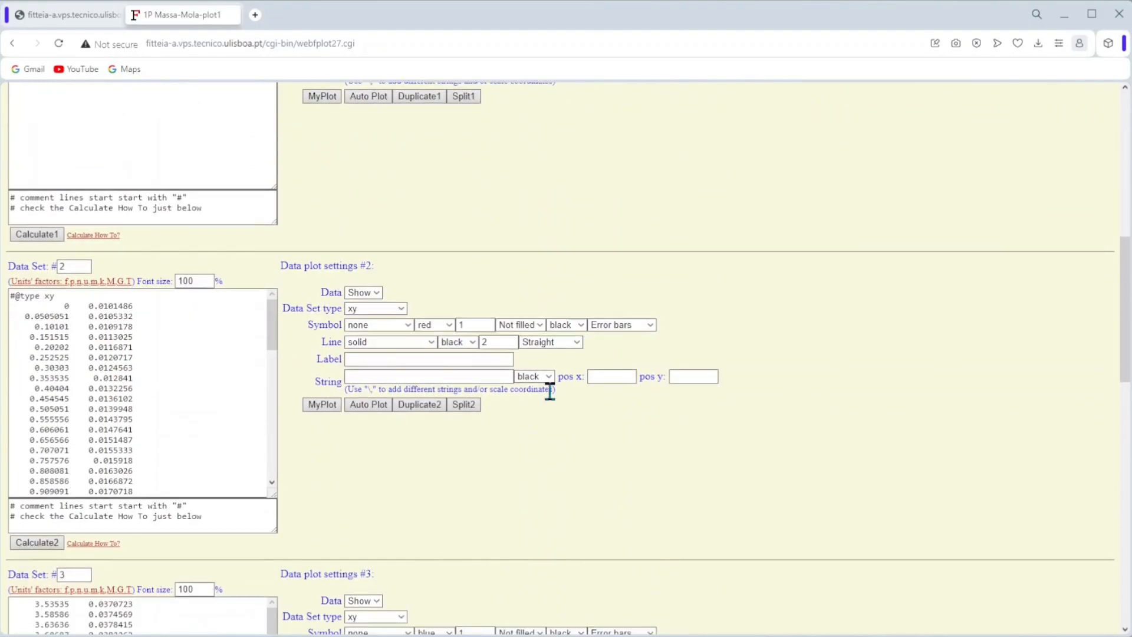
click(443, 360)
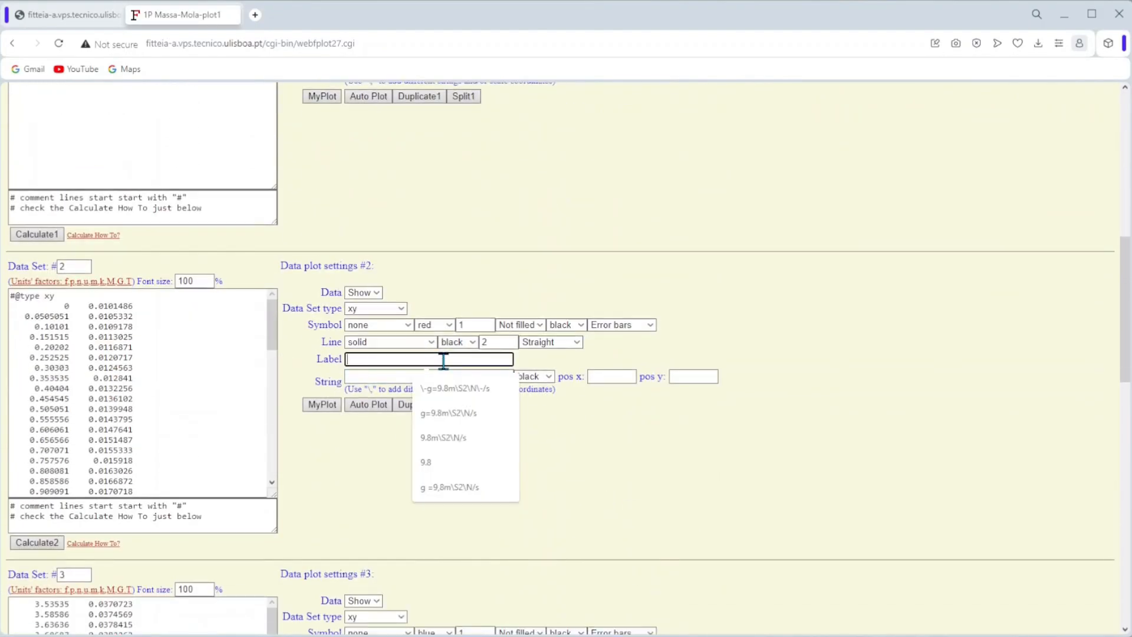
click(474, 388)
drag(452, 360, 270, 366)
key(ctrl+c)
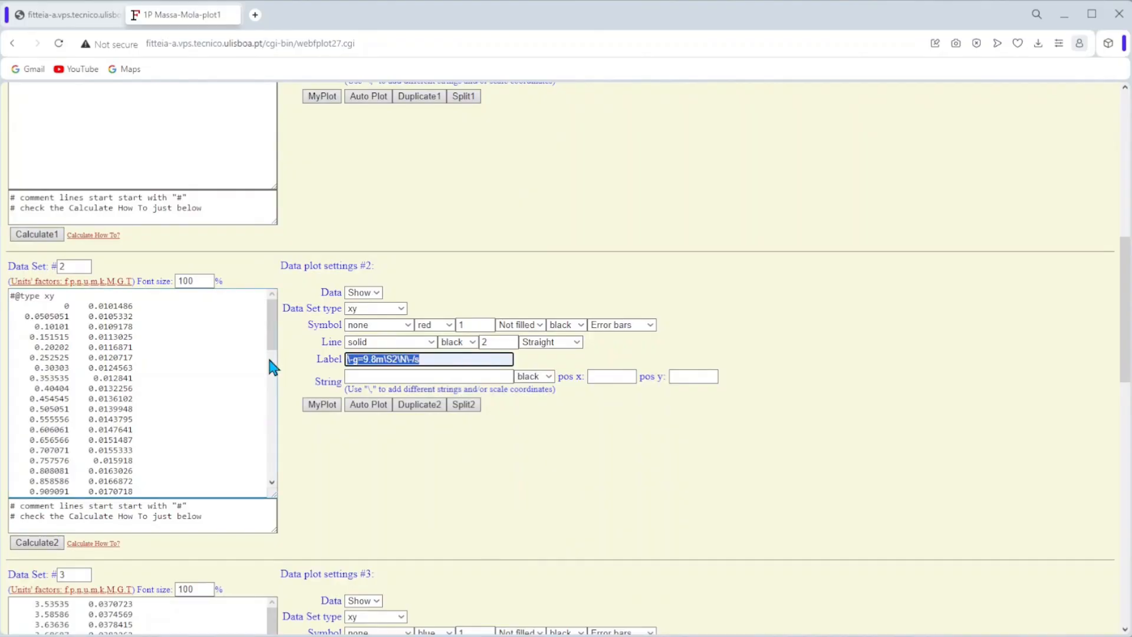
Step: Paste the copied label into data set 4 and edit it to read "\-g=1.62m\S2\N\-/s"
scroll(615, 368, down, 6)
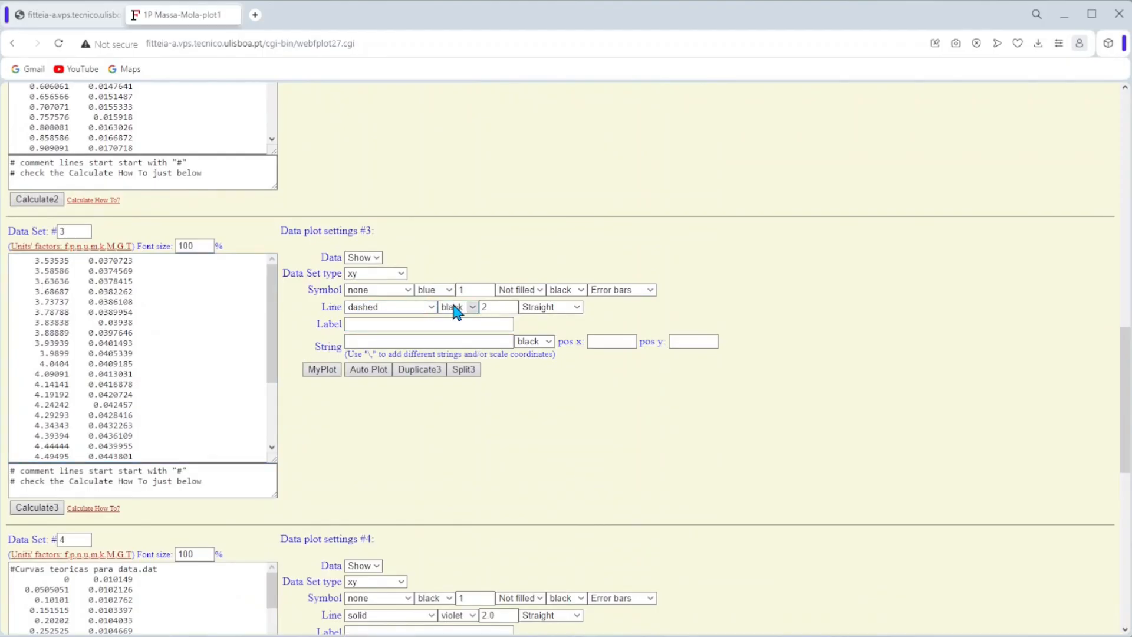
scroll(493, 366, down, 5)
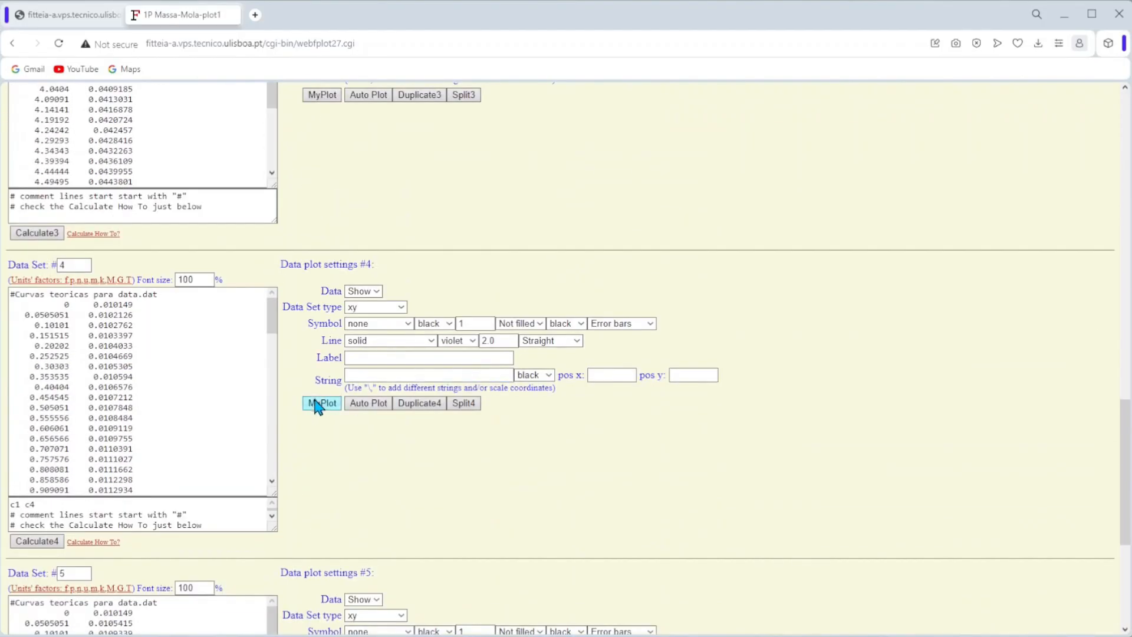
click(399, 356)
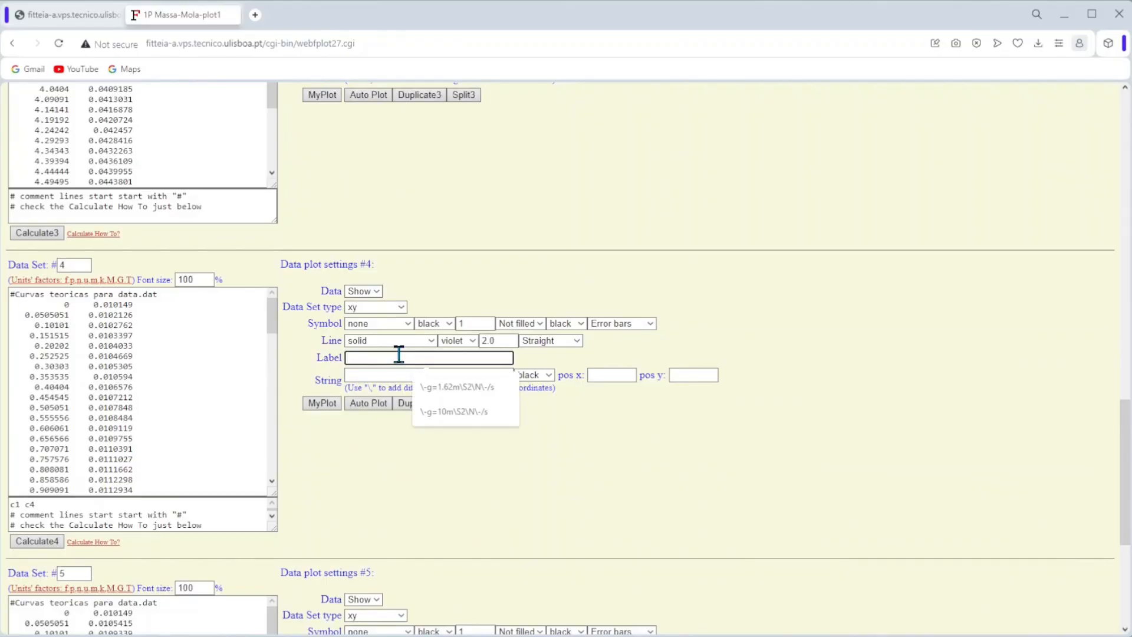
key(ctrl+v)
click(377, 358)
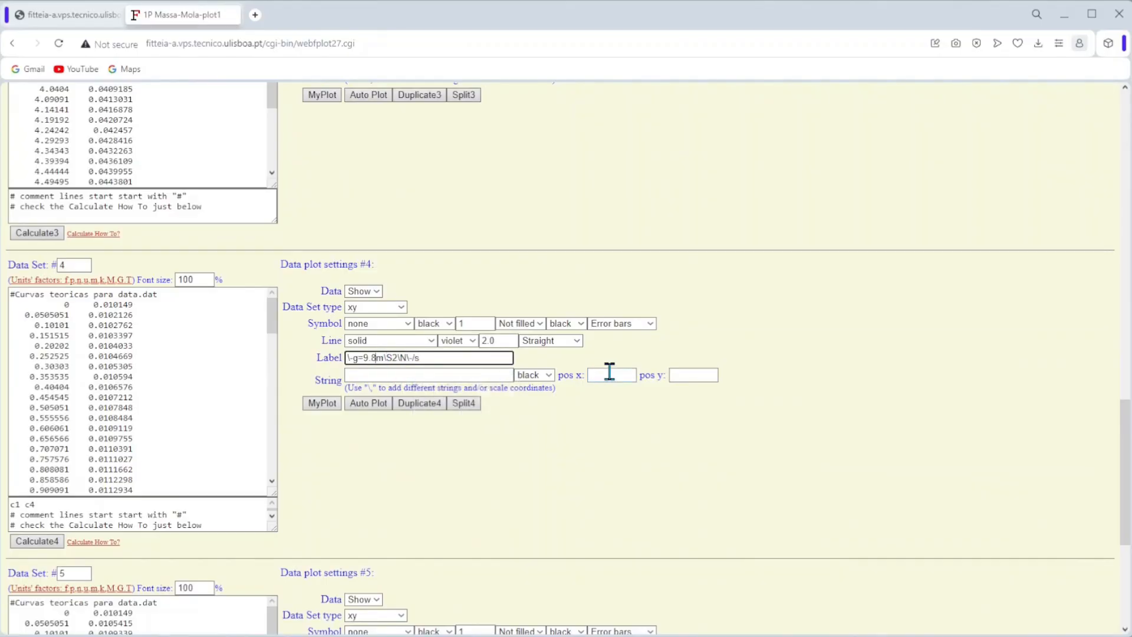
key(BackSpace)
key(BackSpace)
key(BackSpace)
text(1.6)
Step: Paste the copied label into data set 5 and edit it to read "\-g=10m\S2\N\-/s"
scroll(609, 371, down, 5)
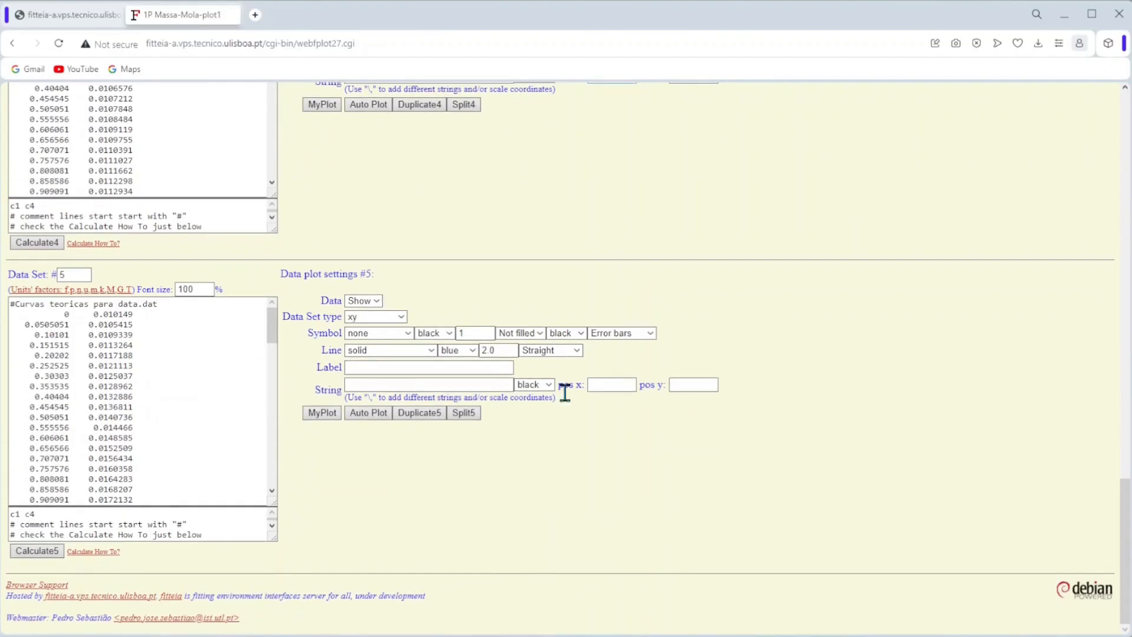
click(432, 365)
key(ctrl+v)
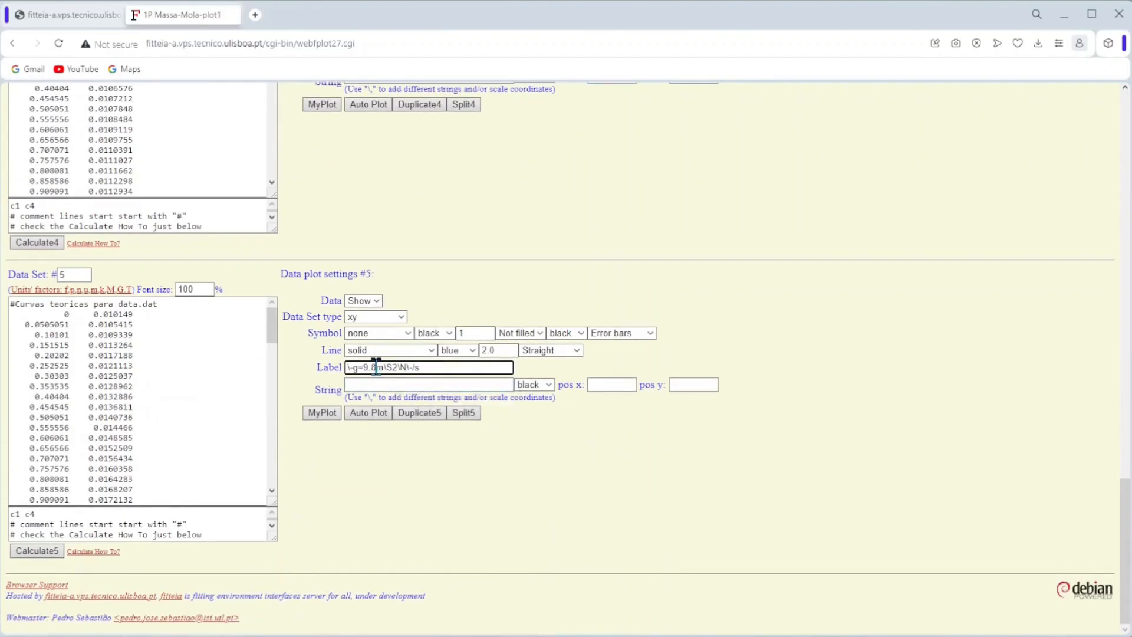
key(BackSpace)
key(BackSpace)
key(BackSpace)
text(10)
Step: Position the legend at x 3.2 and y 0.03 in scale coordinates and redraw the plot
scroll(699, 383, up, 20)
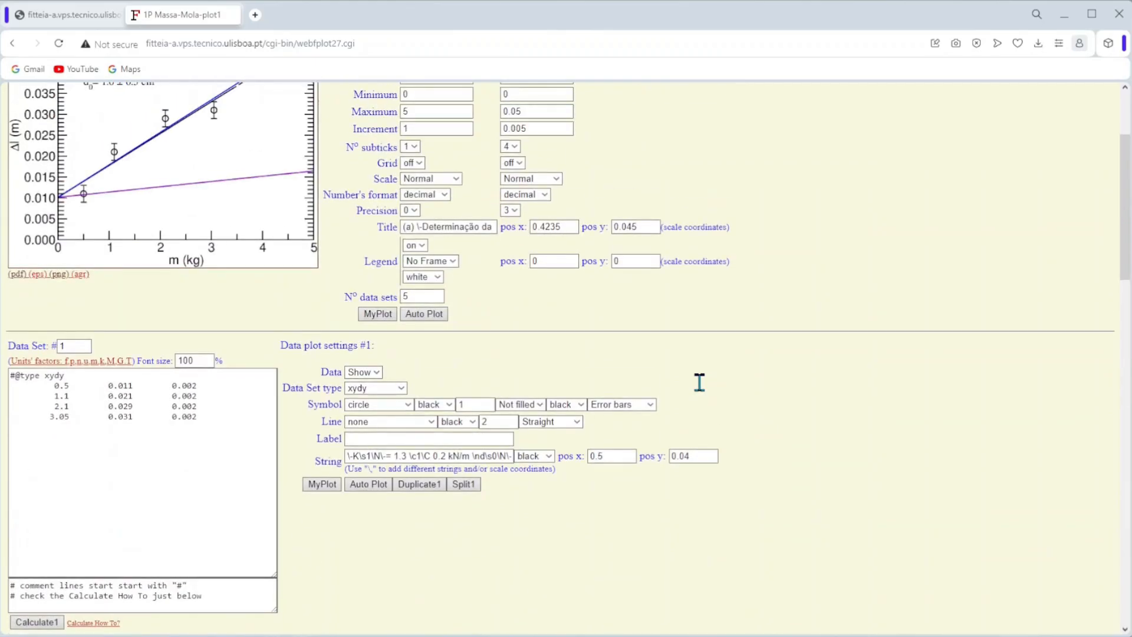
drag(554, 420, 509, 423)
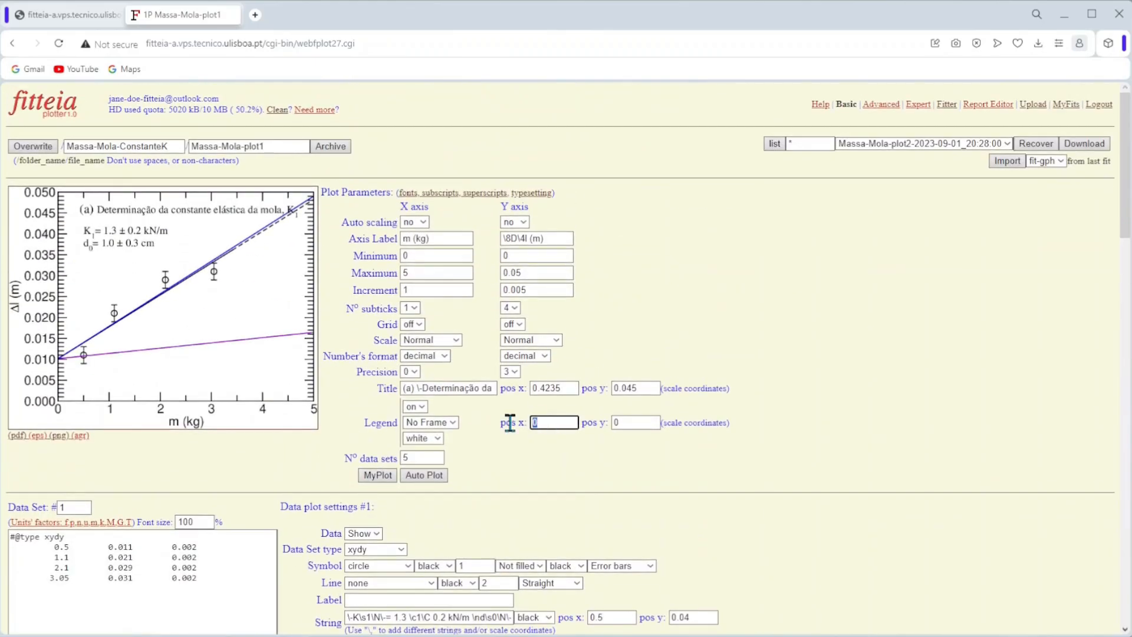
text(3.2)
drag(633, 422, 595, 421)
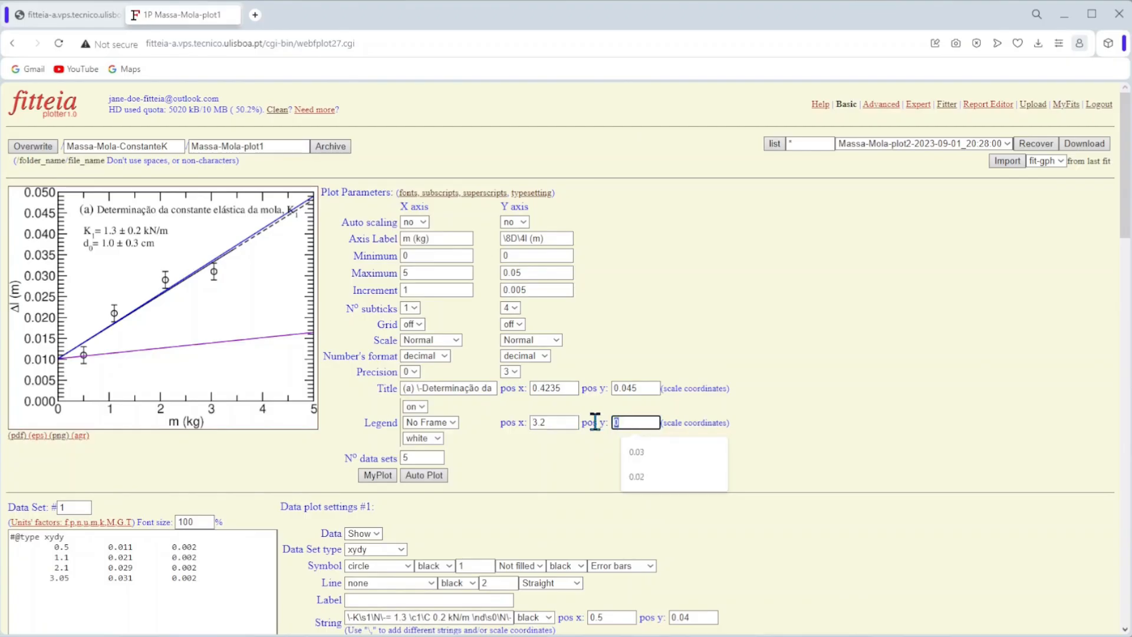
text(0.03)
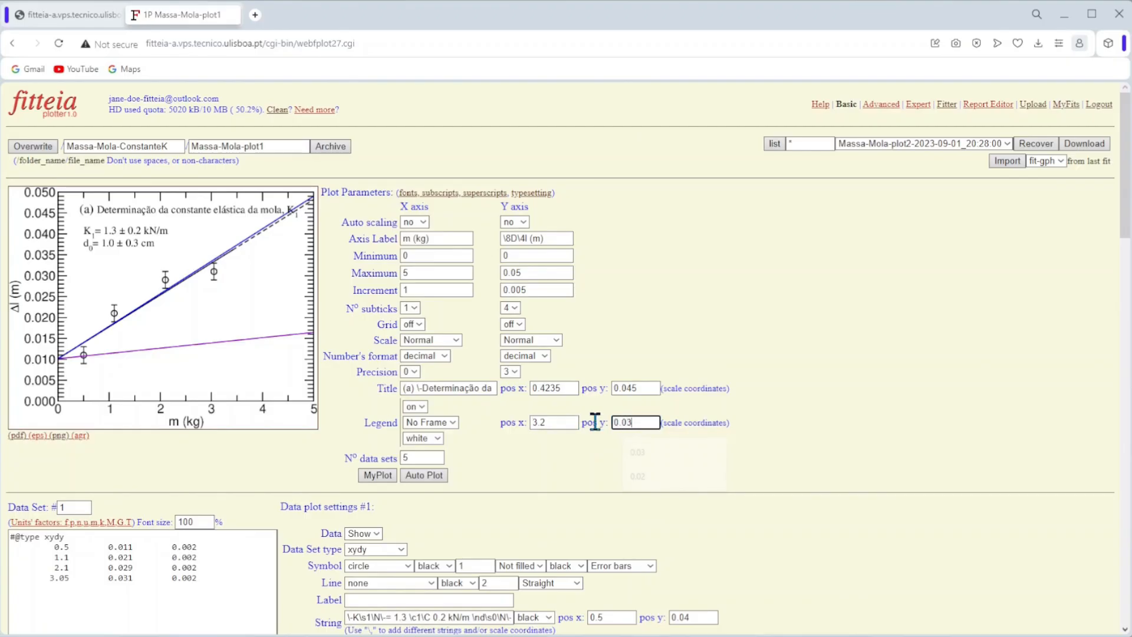
click(375, 476)
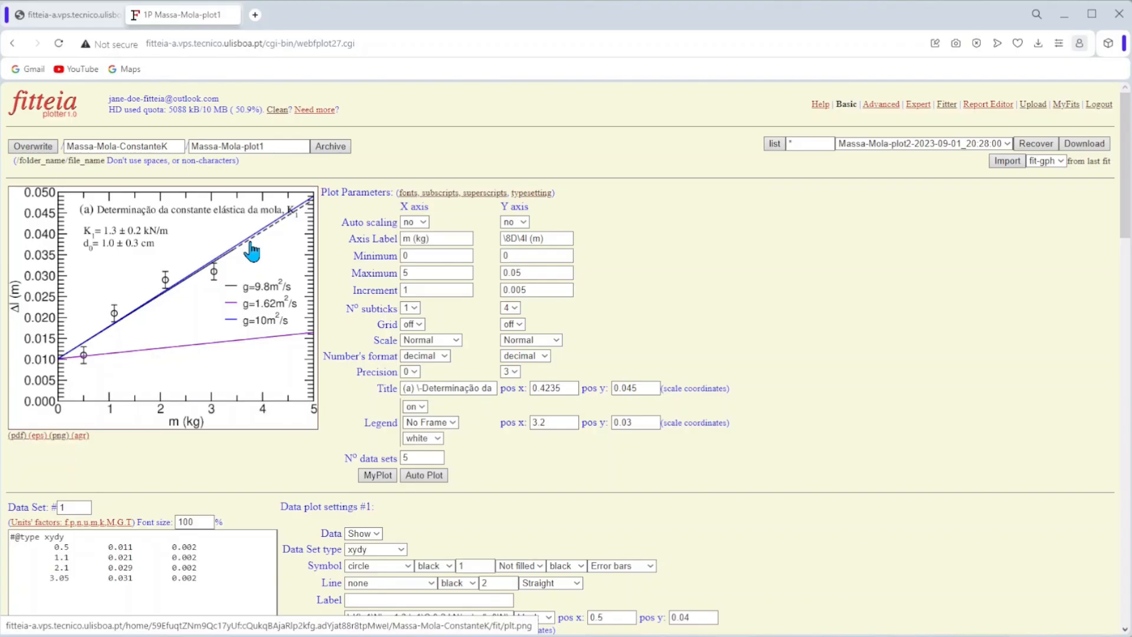
Step: Renumber data set 5, the g=10 curve, as data set 2
scroll(327, 250, down, 7)
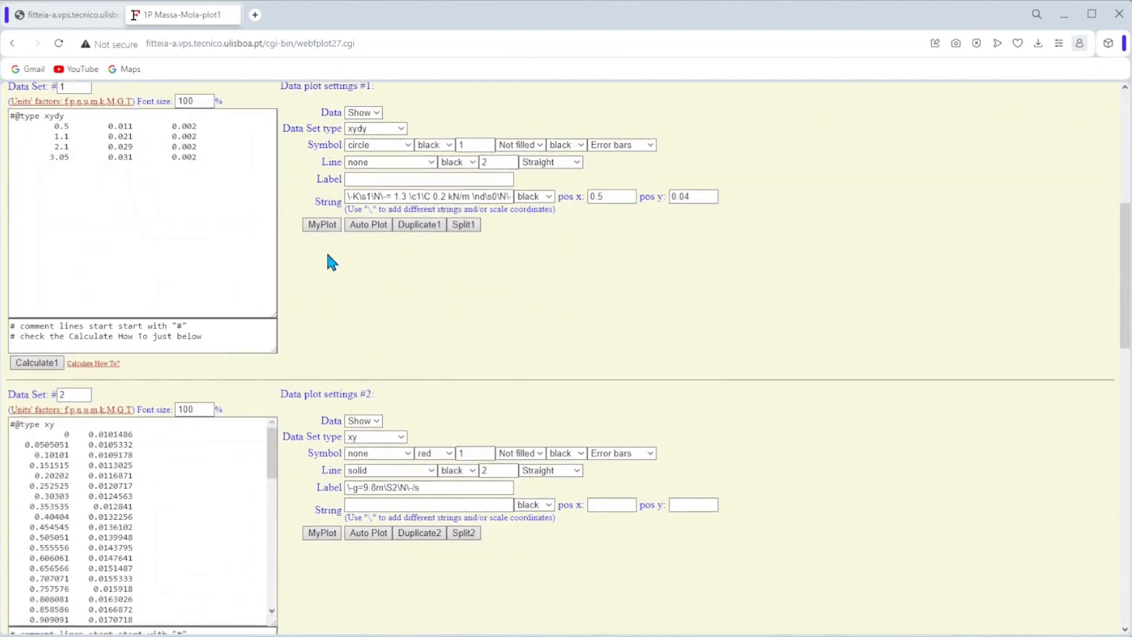
scroll(328, 253, up, 2)
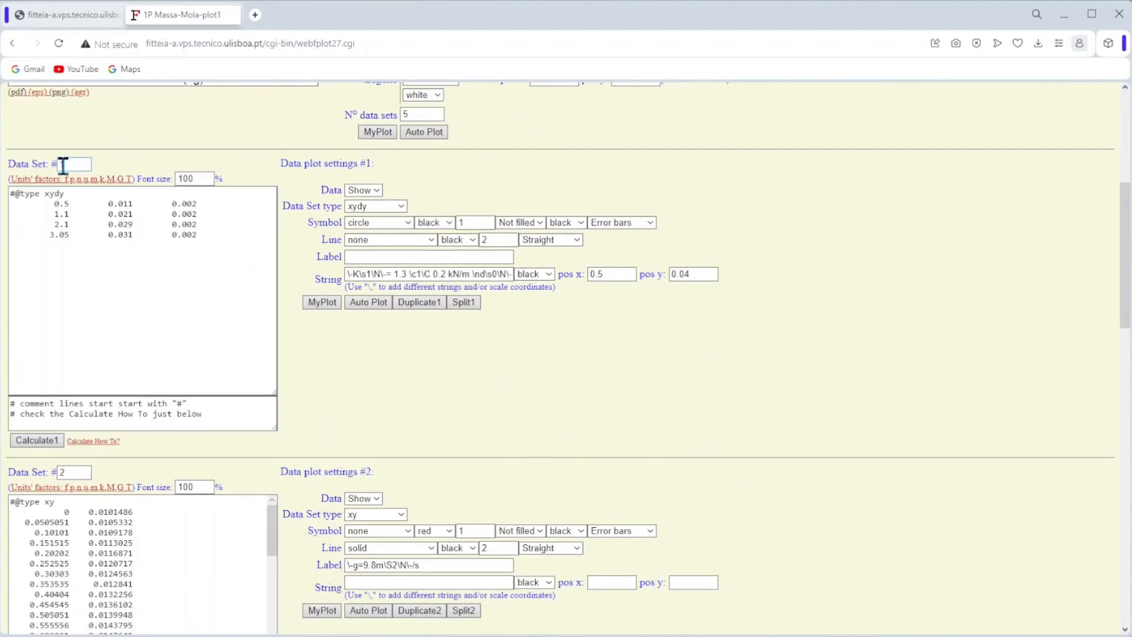
scroll(429, 352, up, 5)
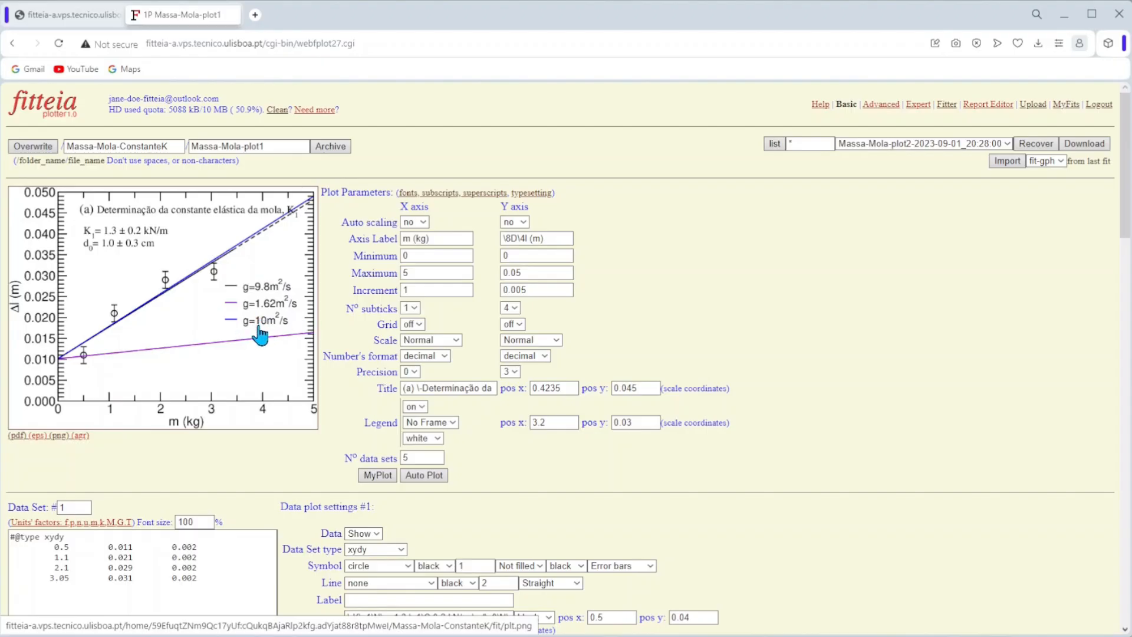
scroll(466, 312, down, 8)
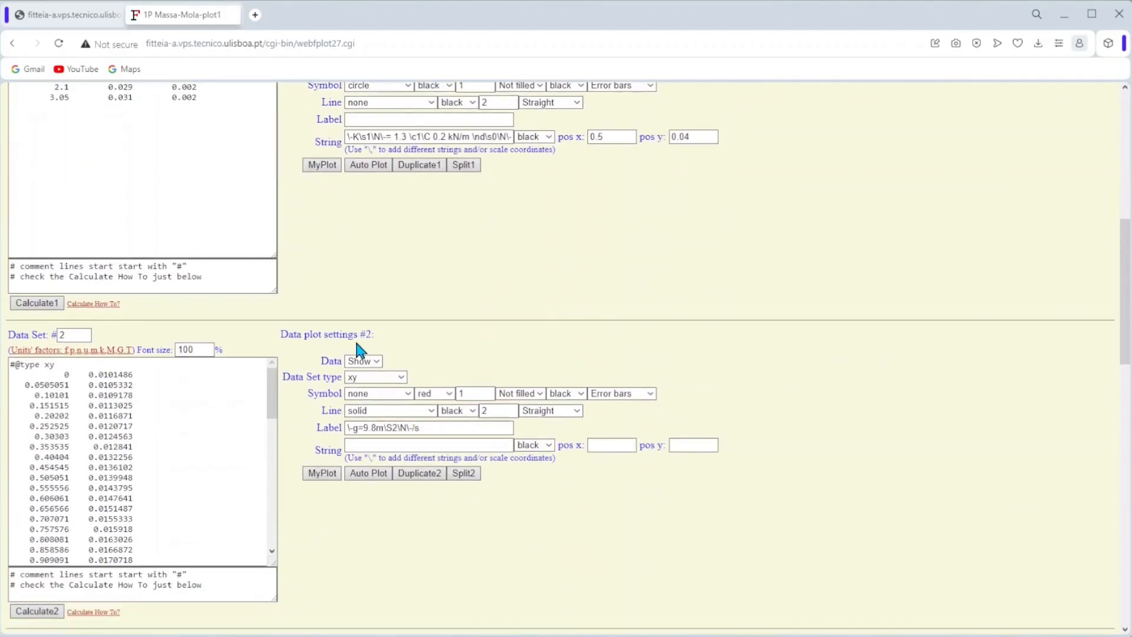
scroll(483, 352, down, 17)
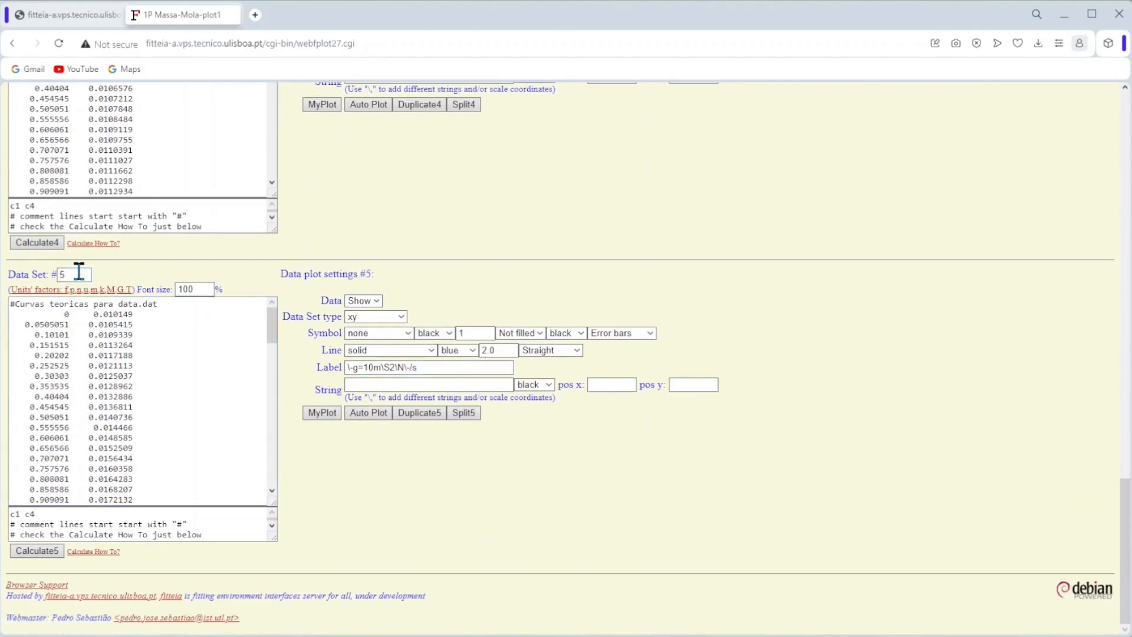
drag(79, 272, 12, 271)
Step: Renumber data set 4 as 5 and the original data set 2 as 4, and redraw the plot in that order
scroll(321, 442, up, 3)
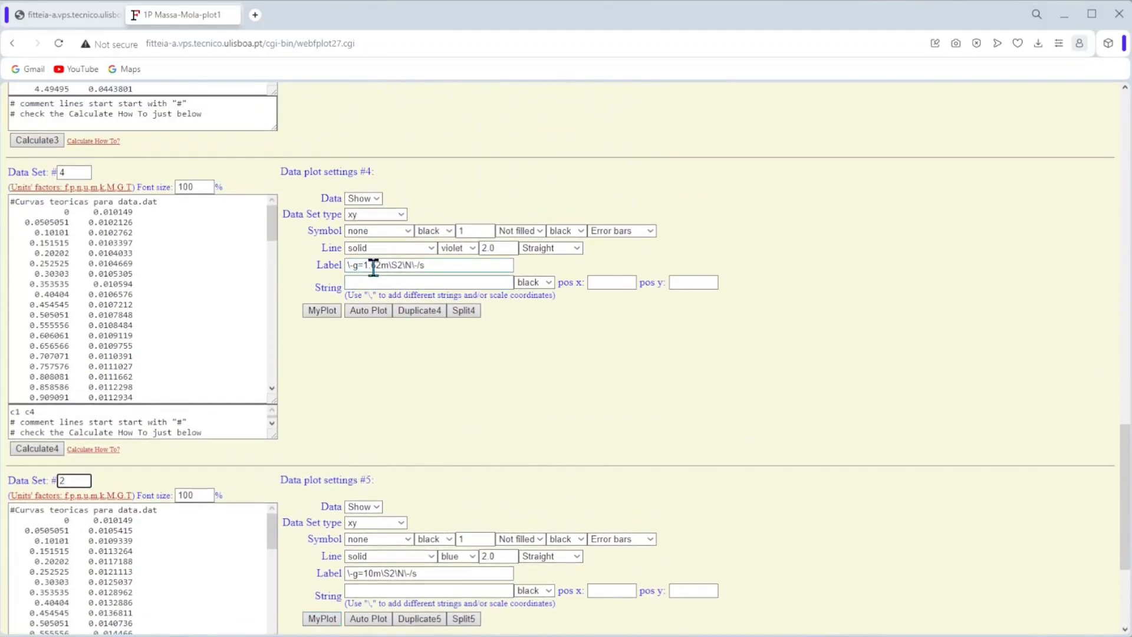
drag(82, 172, 16, 171)
text(5)
scroll(396, 453, up, 8)
scroll(396, 453, up, 3)
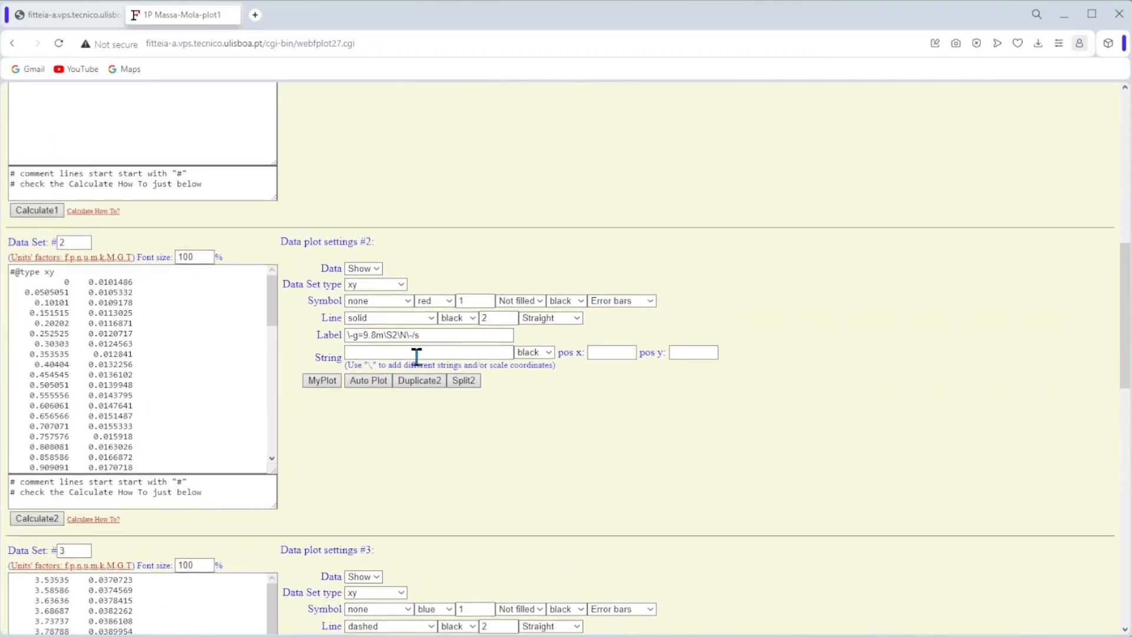
drag(63, 247, 26, 238)
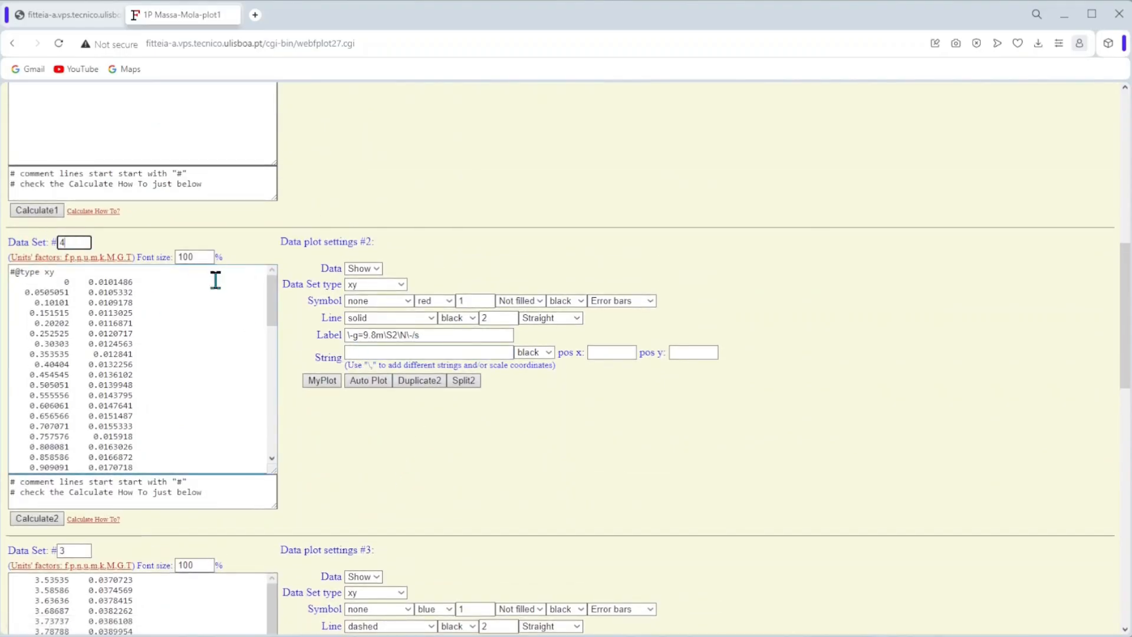
click(320, 384)
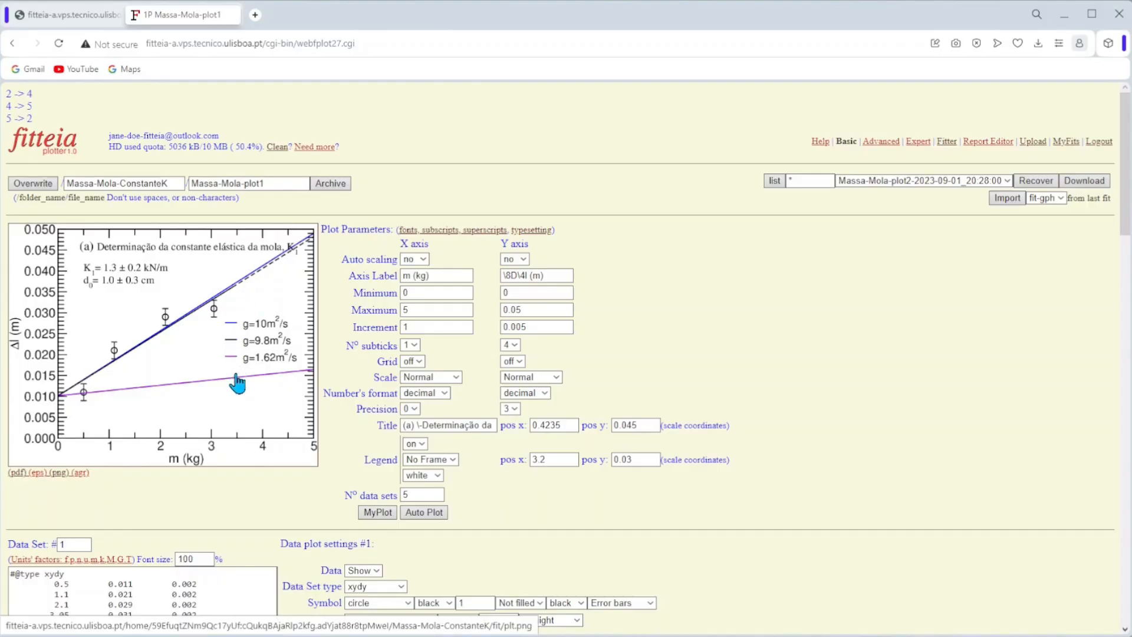
Step: Give data set 2, the g=10 curve, blue square symbols of size 0.5
scroll(236, 383, down, 15)
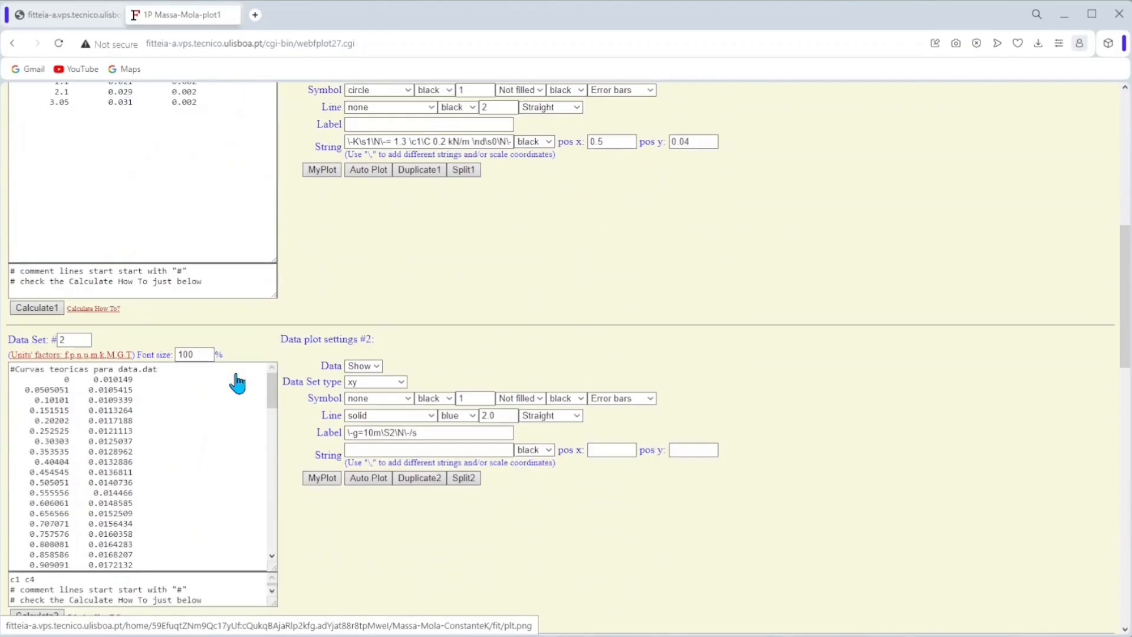
scroll(235, 372, down, 3)
scroll(592, 352, down, 5)
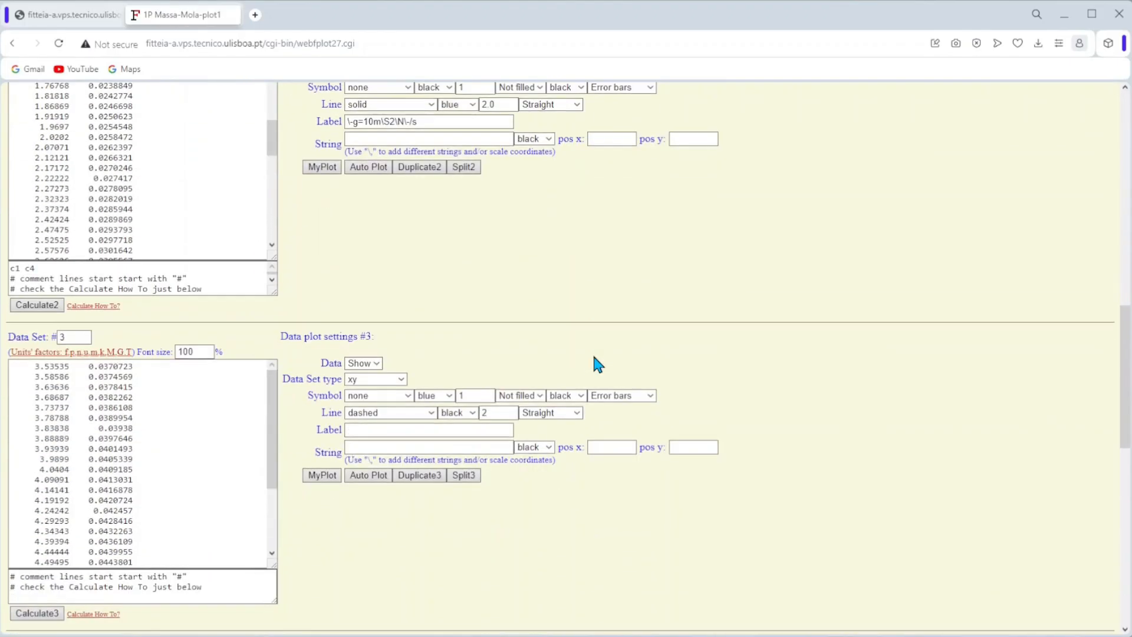
scroll(591, 351, up, 2)
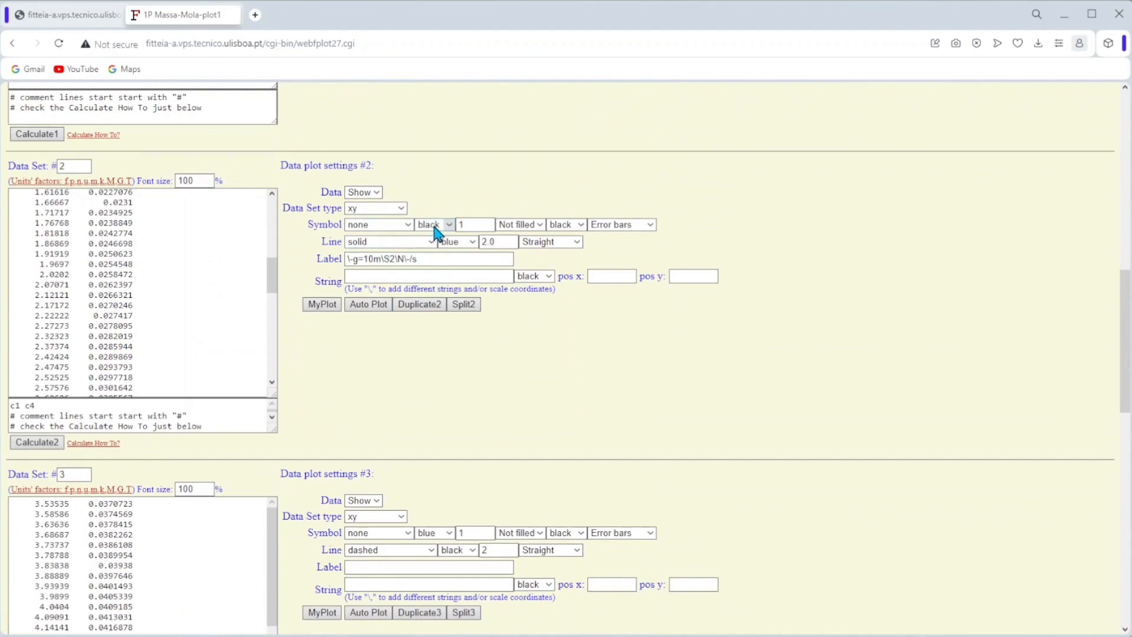
click(410, 227)
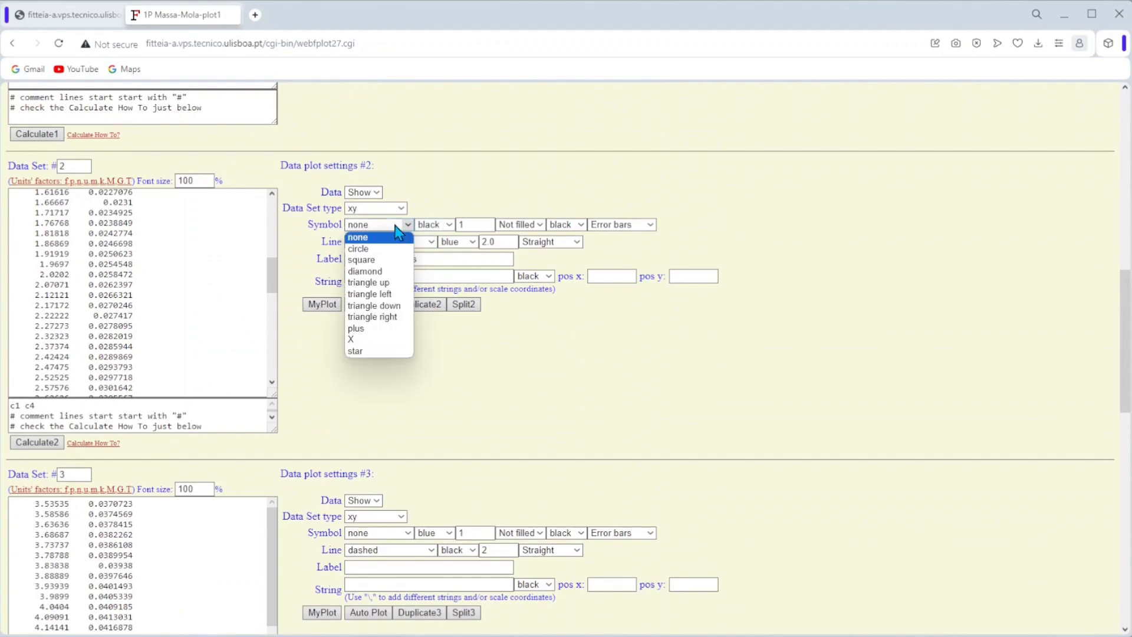
click(378, 258)
double_click(480, 225)
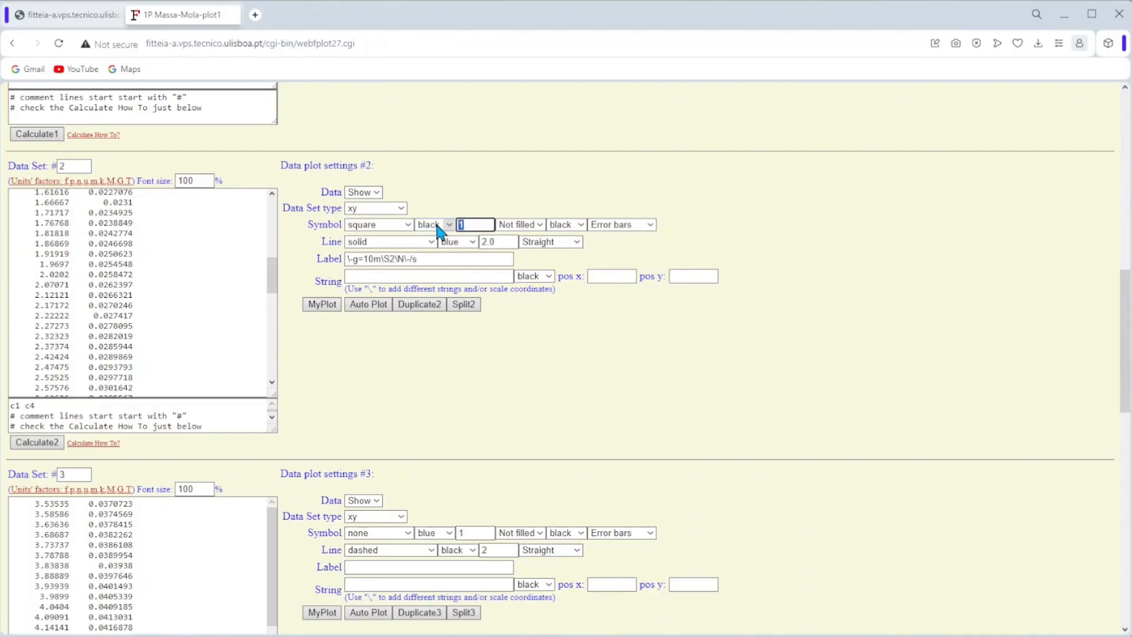
text(0.5)
click(450, 225)
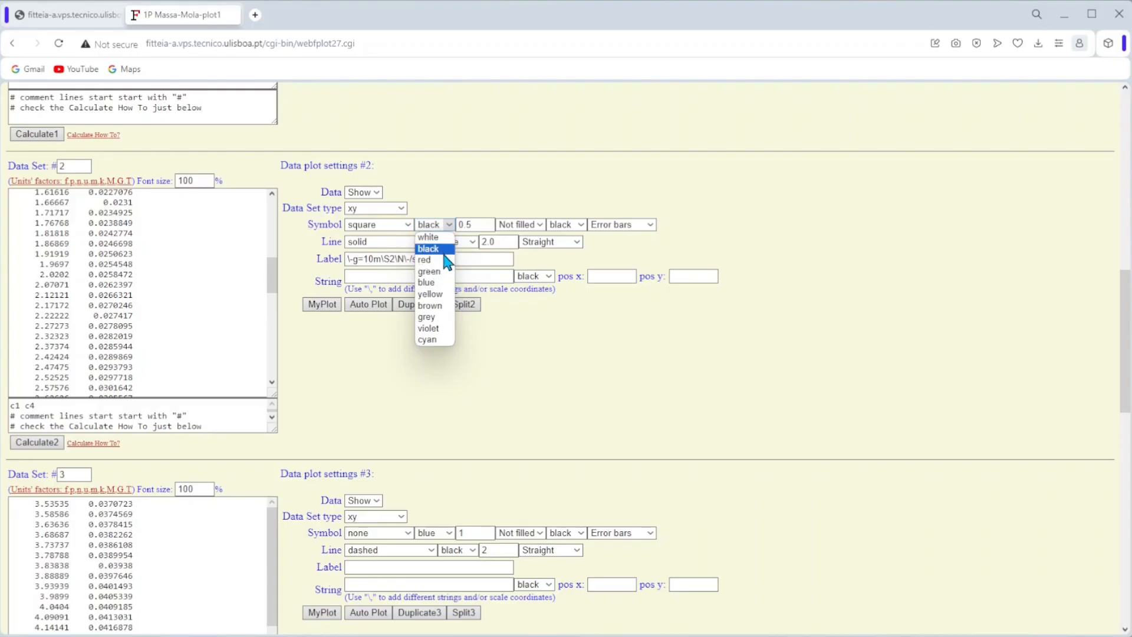
click(435, 281)
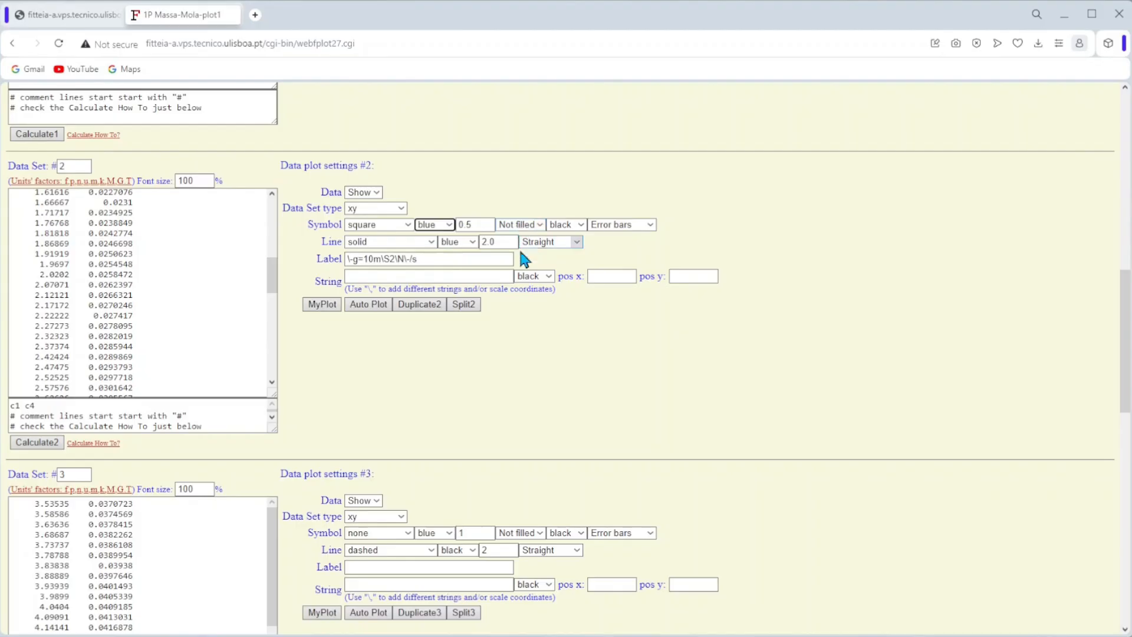
Step: Give data set 5, the g=1.62 curve, violet diamond symbols
scroll(542, 330, down, 5)
scroll(542, 330, down, 10)
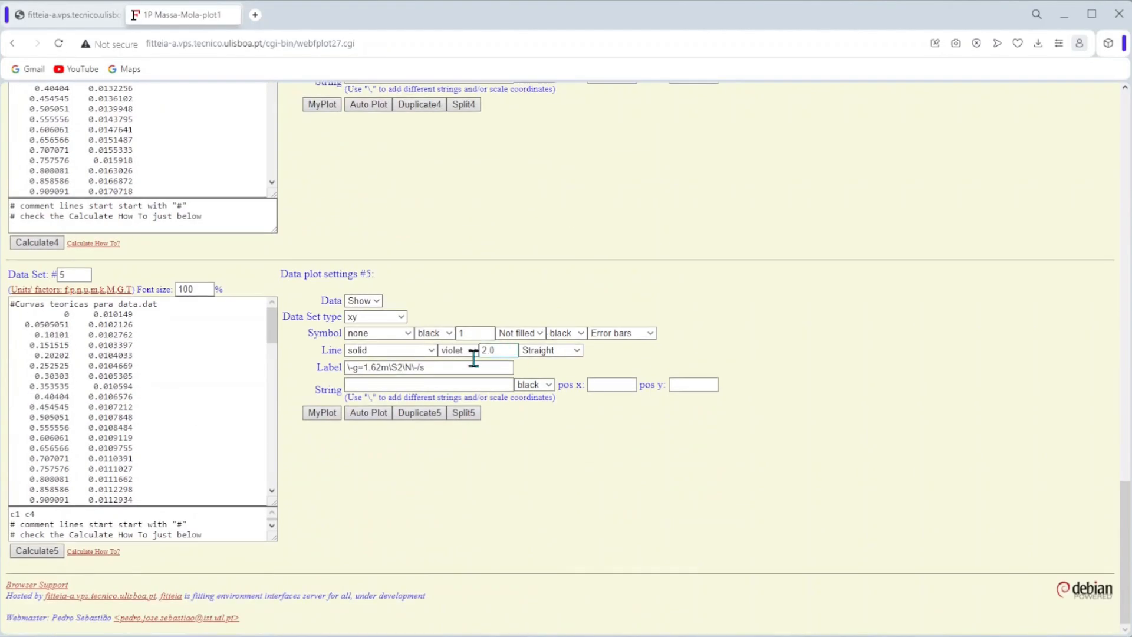
click(382, 335)
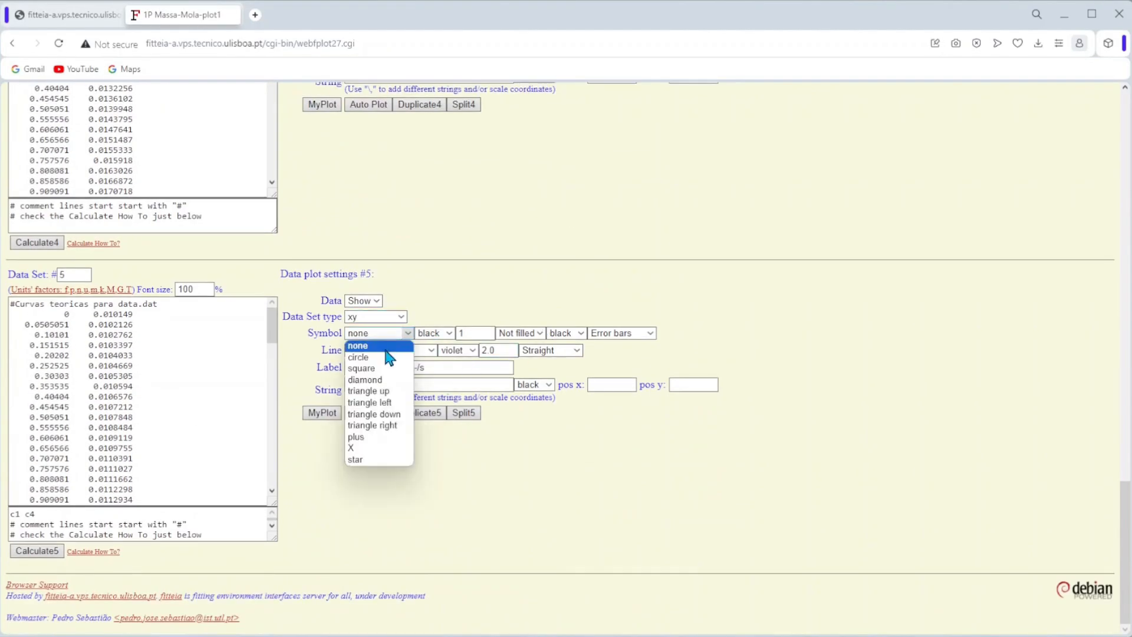
click(392, 378)
click(445, 334)
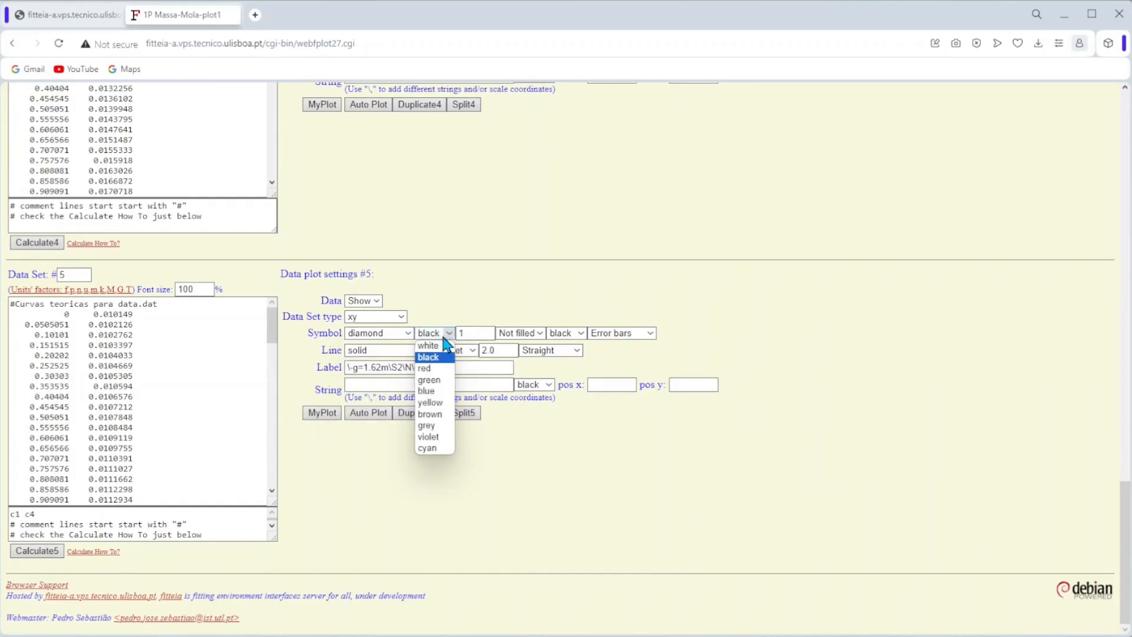
click(428, 436)
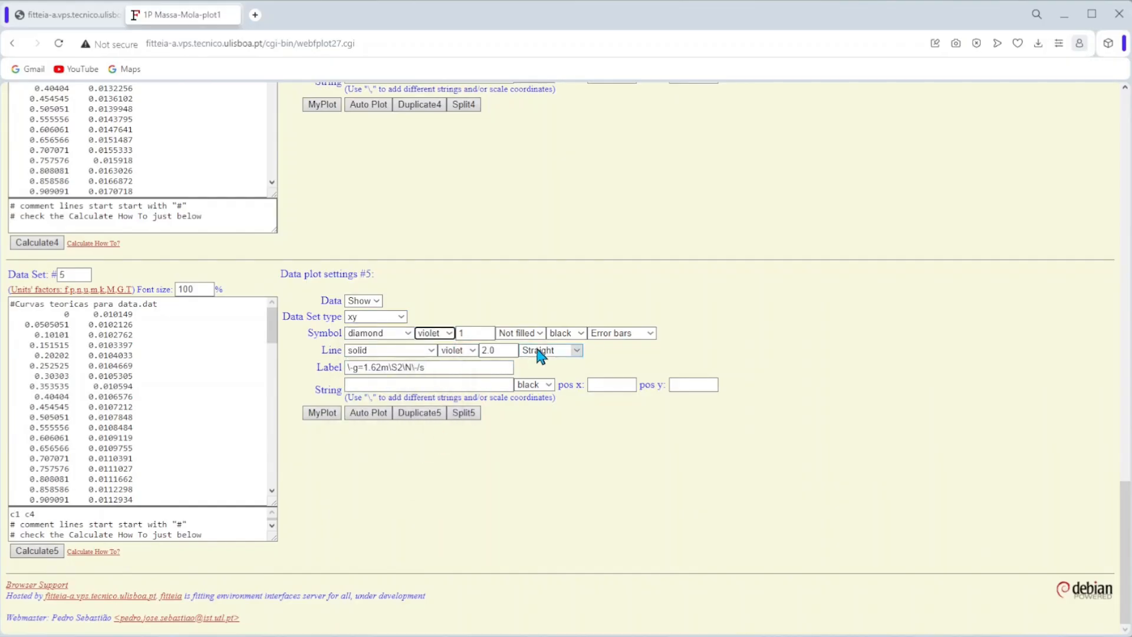
Step: Fill data set 5's symbols with violet, set their size to 0.5, and redraw the plot
click(537, 334)
click(530, 356)
click(580, 333)
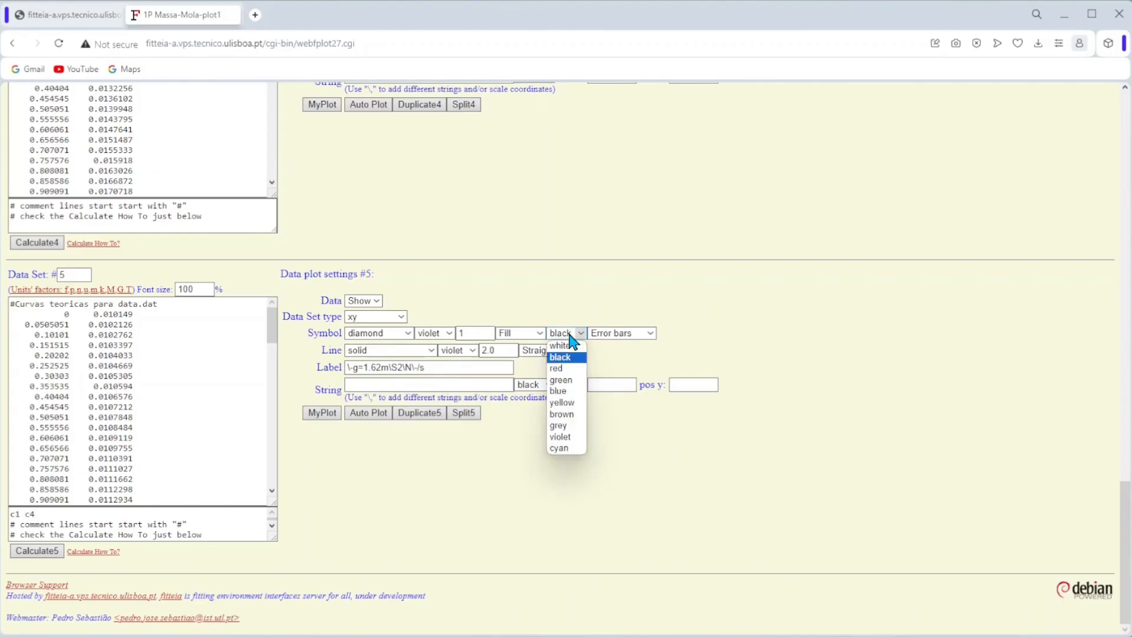
click(574, 437)
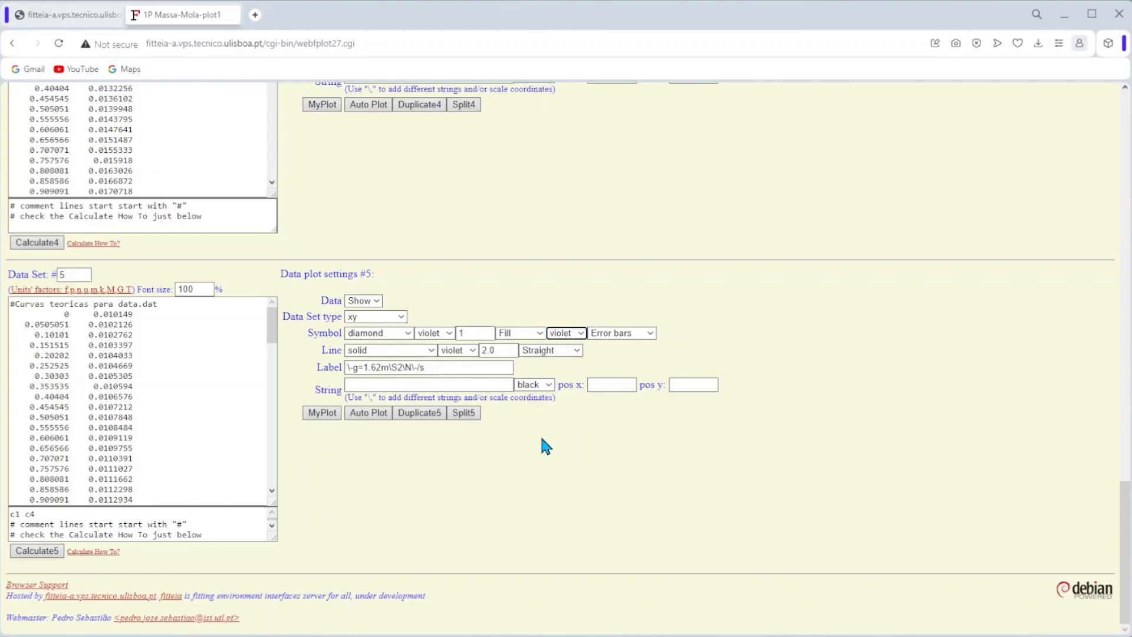
double_click(478, 334)
text(0.5)
click(311, 416)
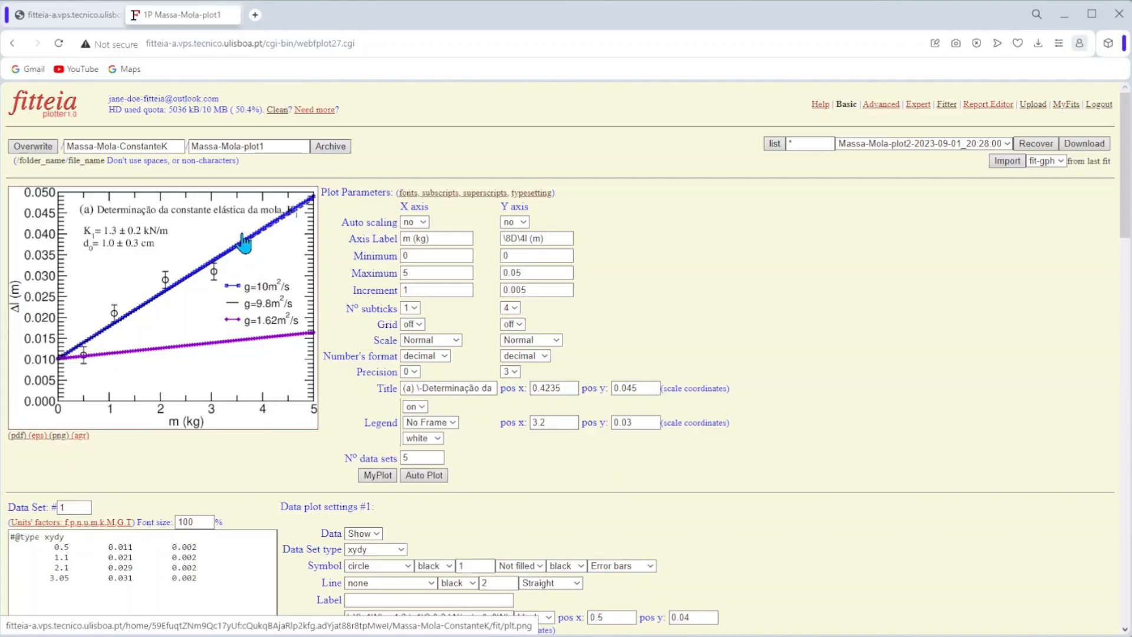
Step: Check the number of theoretical curve points set in the Fitter, and return to the Plotter
click(59, 26)
click(13, 43)
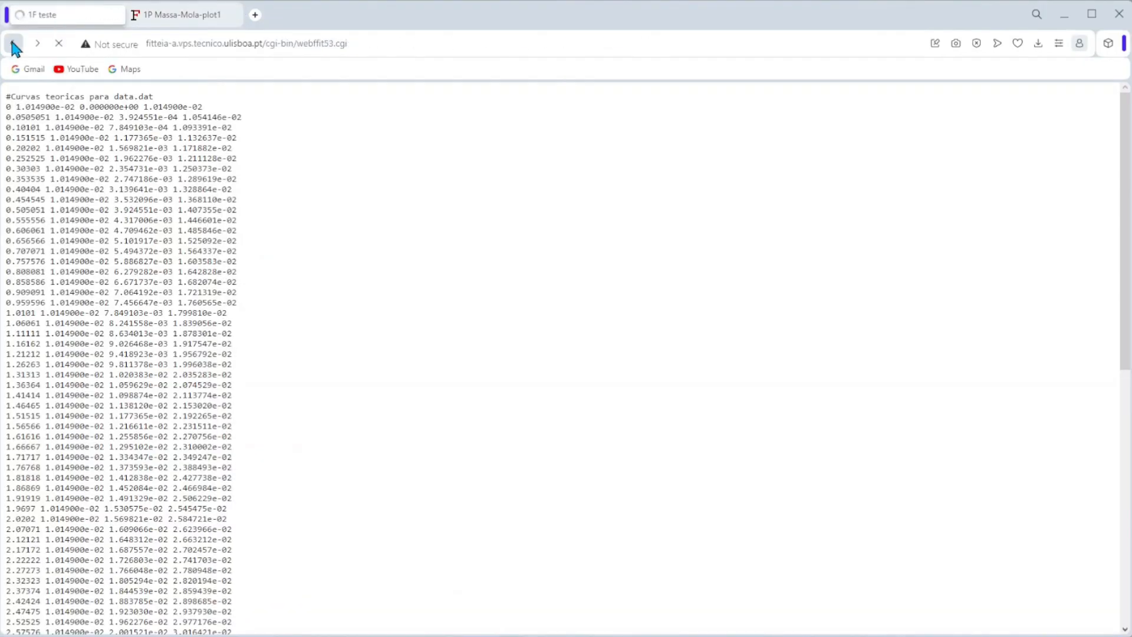
scroll(599, 391, down, 3)
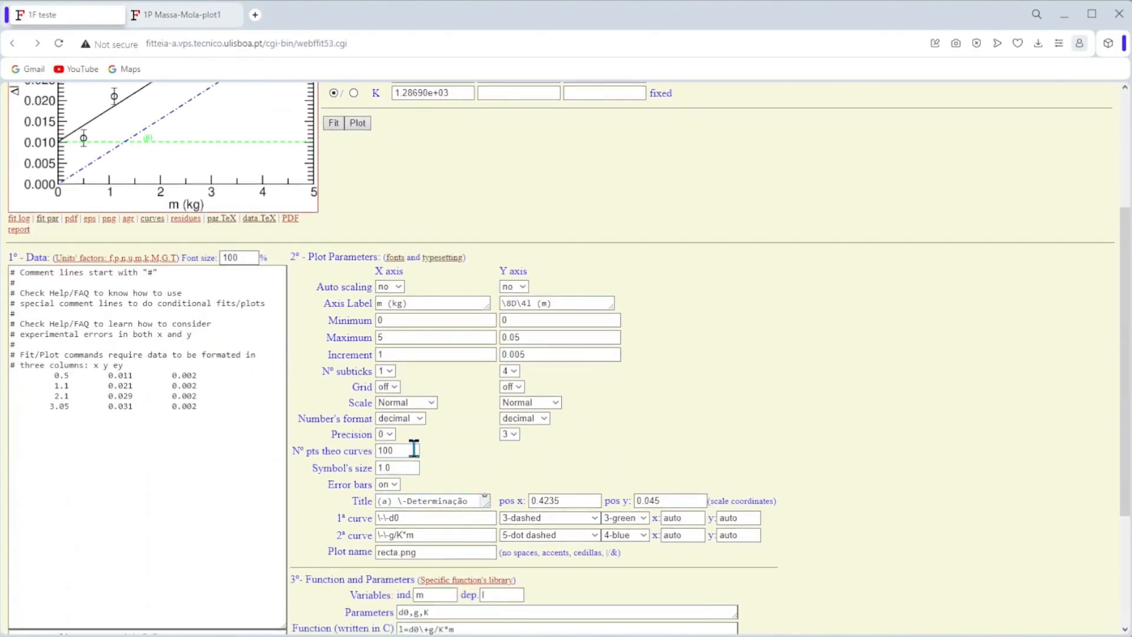
drag(412, 448, 324, 448)
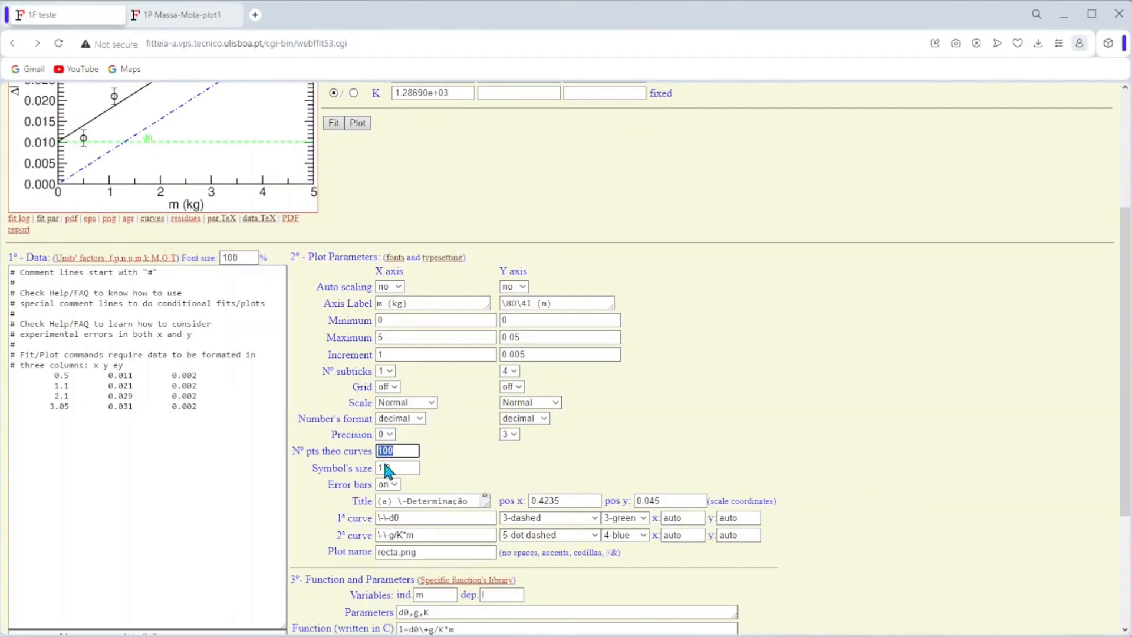
click(193, 14)
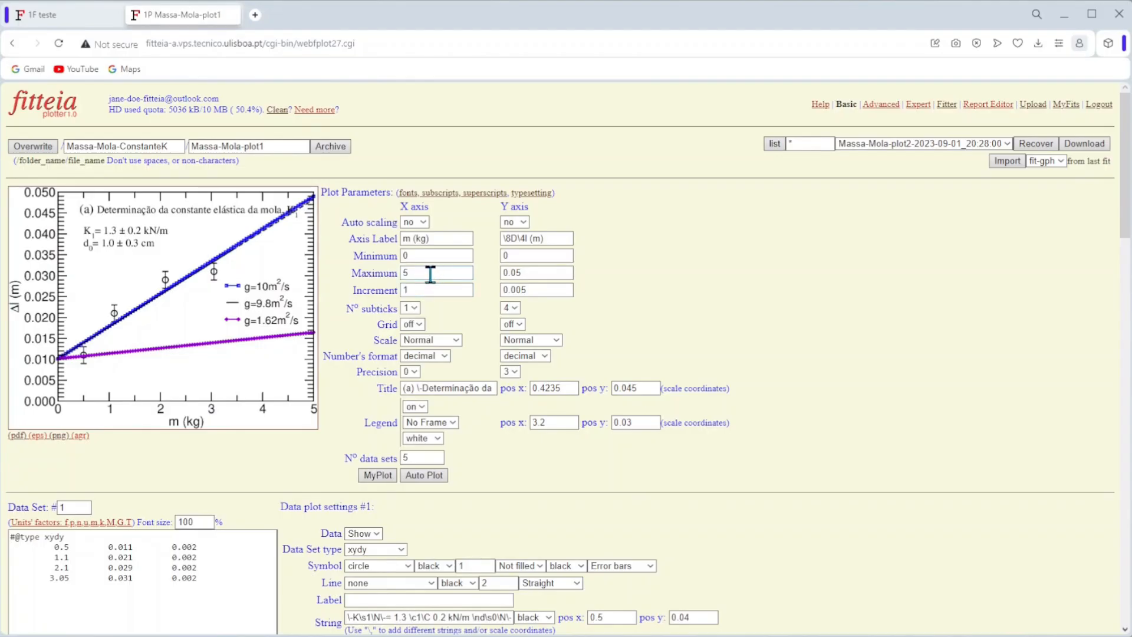
Step: Set the X-axis maximum to 7 and redraw the plot
drag(430, 274, 362, 275)
text(7)
click(378, 477)
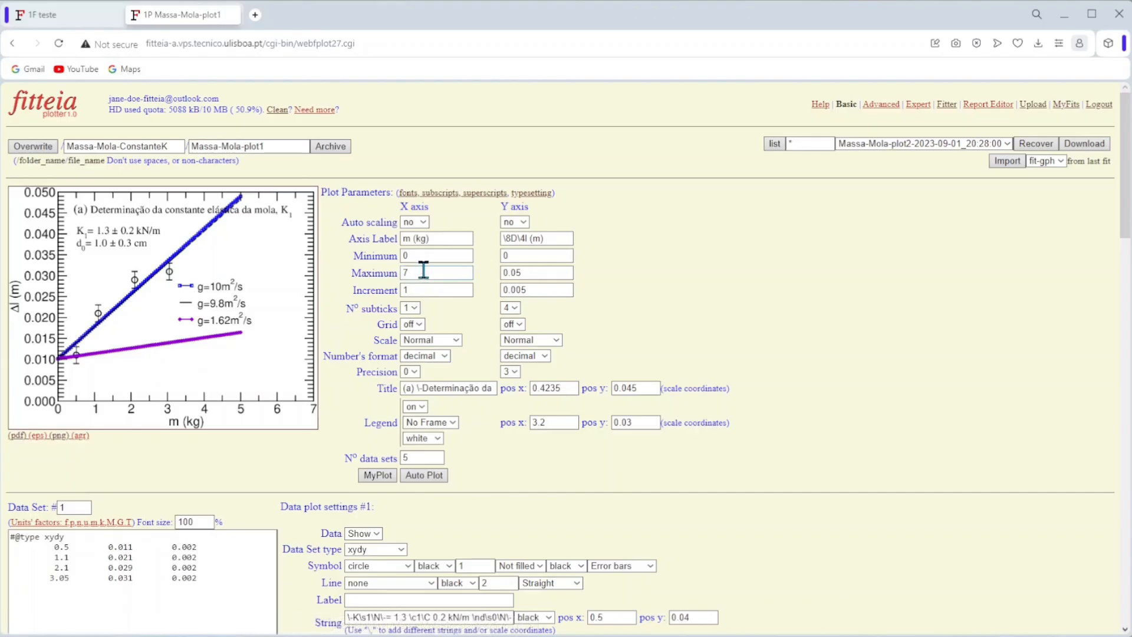
Step: Set the X-axis maximum back to 5, redraw the plot, and glance at the Fitter's plot parameters
drag(414, 274, 353, 285)
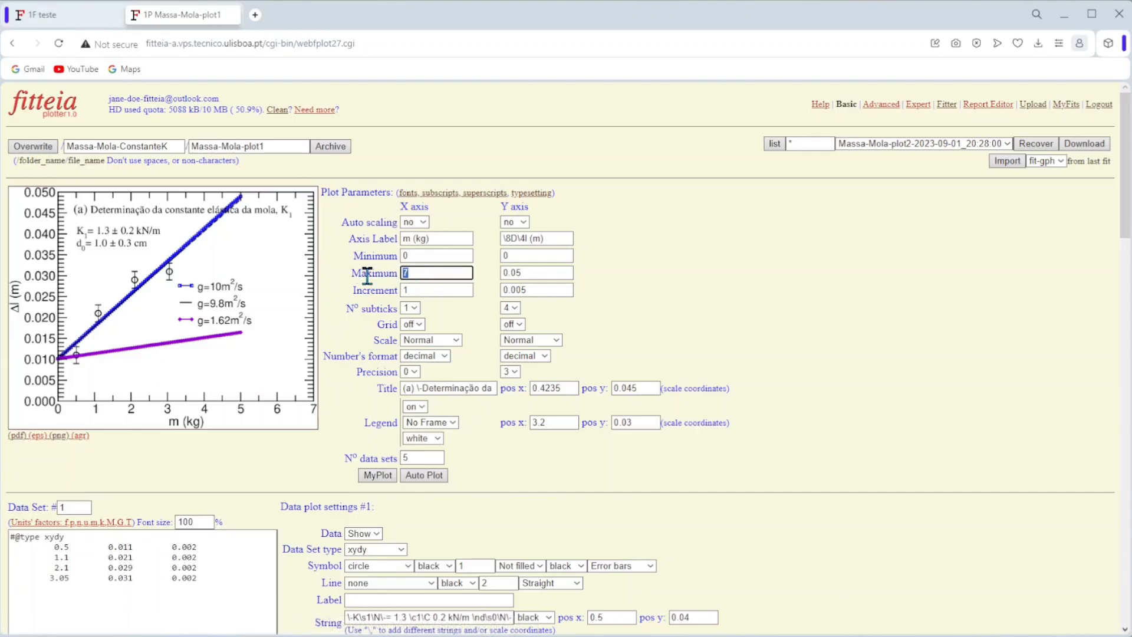
text(5)
click(377, 475)
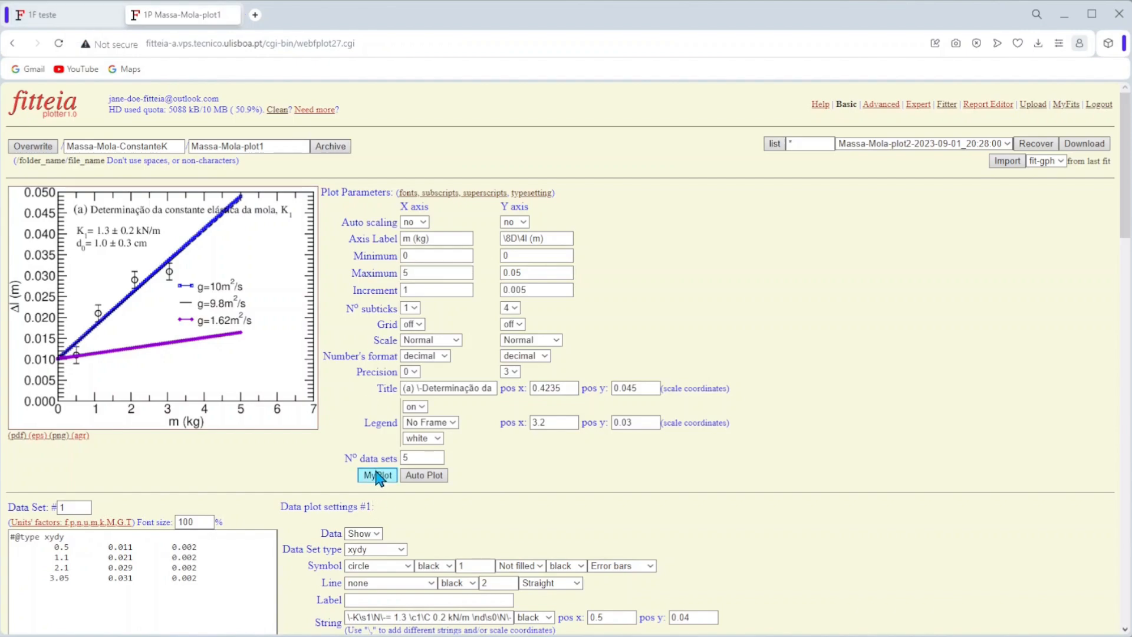
click(81, 18)
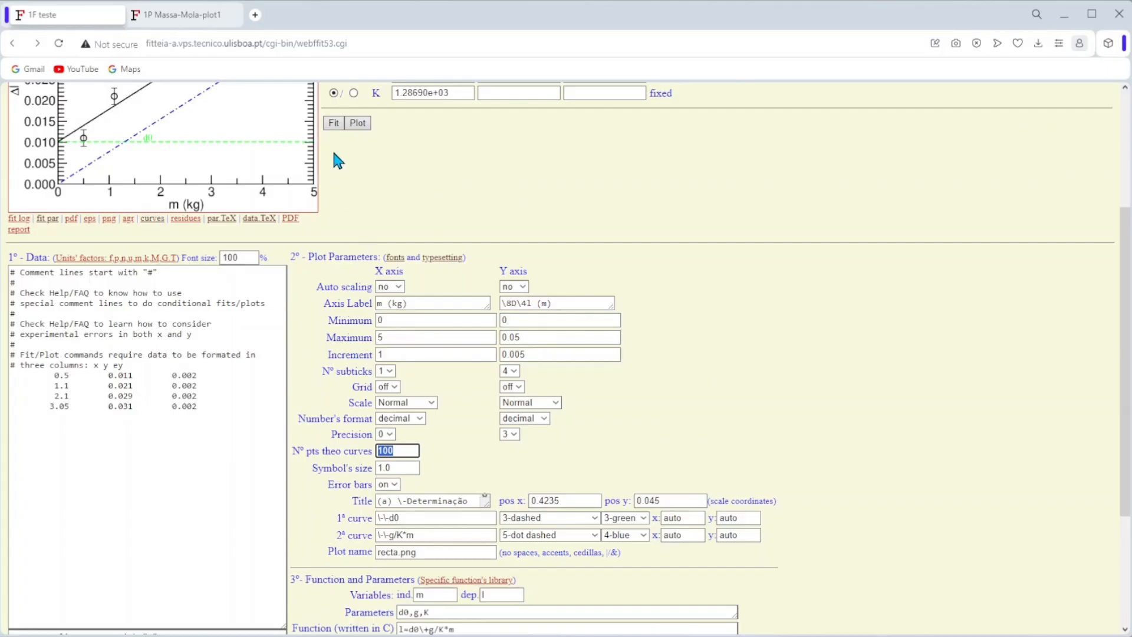
click(186, 15)
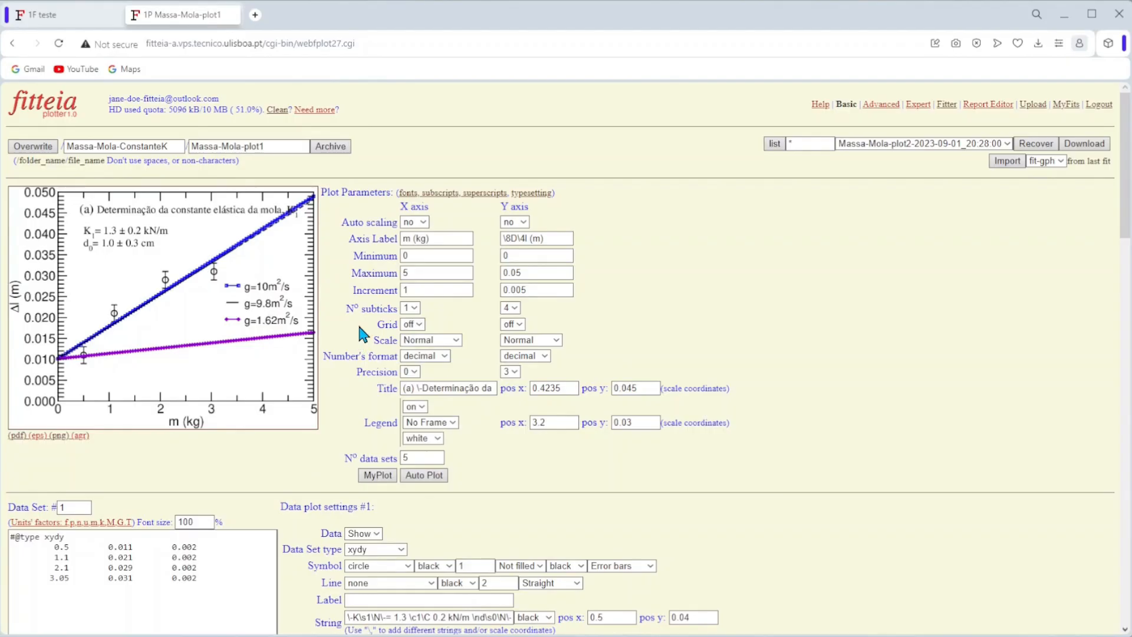
Step: Rename the plot file as Massa-Mola-plot3 and archive it
click(302, 147)
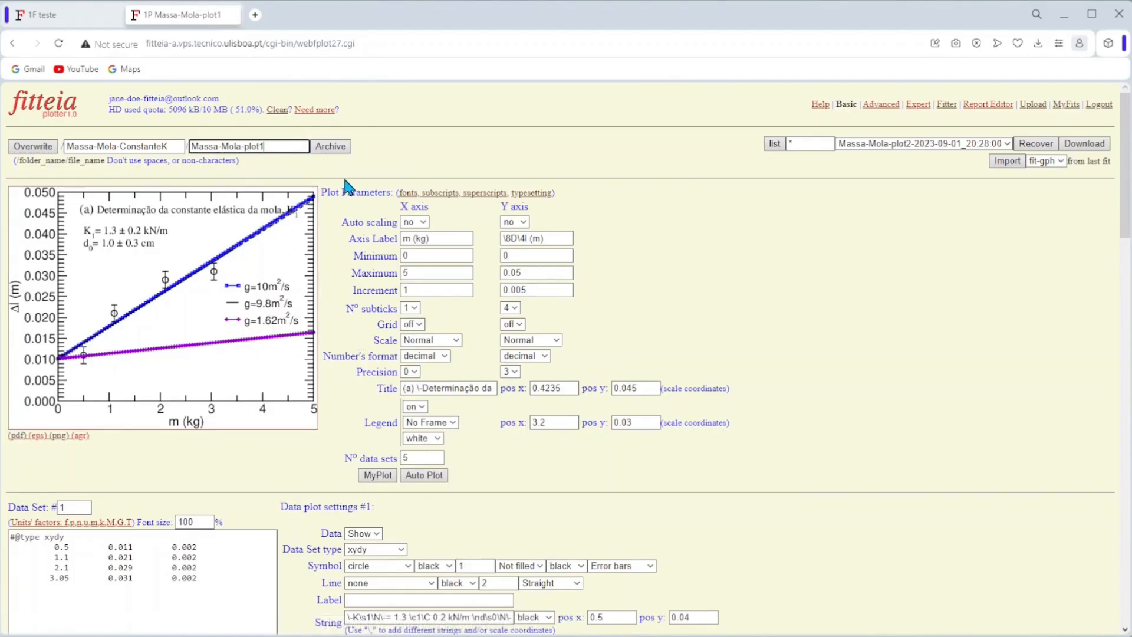
key(BackSpace)
text(3)
click(331, 152)
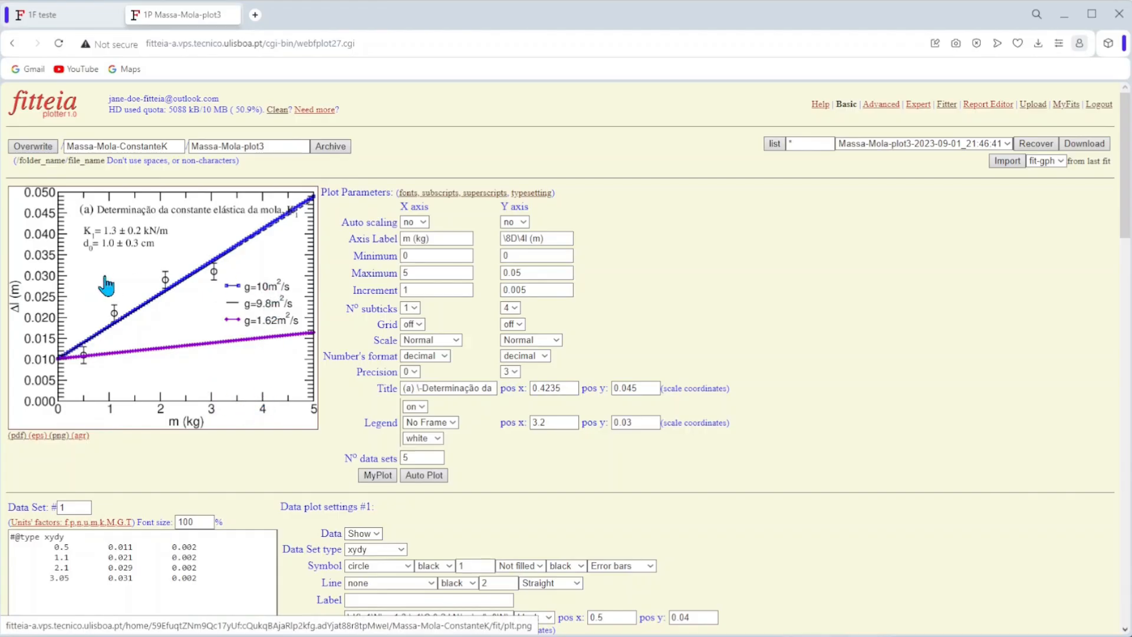
Step: Set the number of data sets to 7 and redraw the plot
click(415, 458)
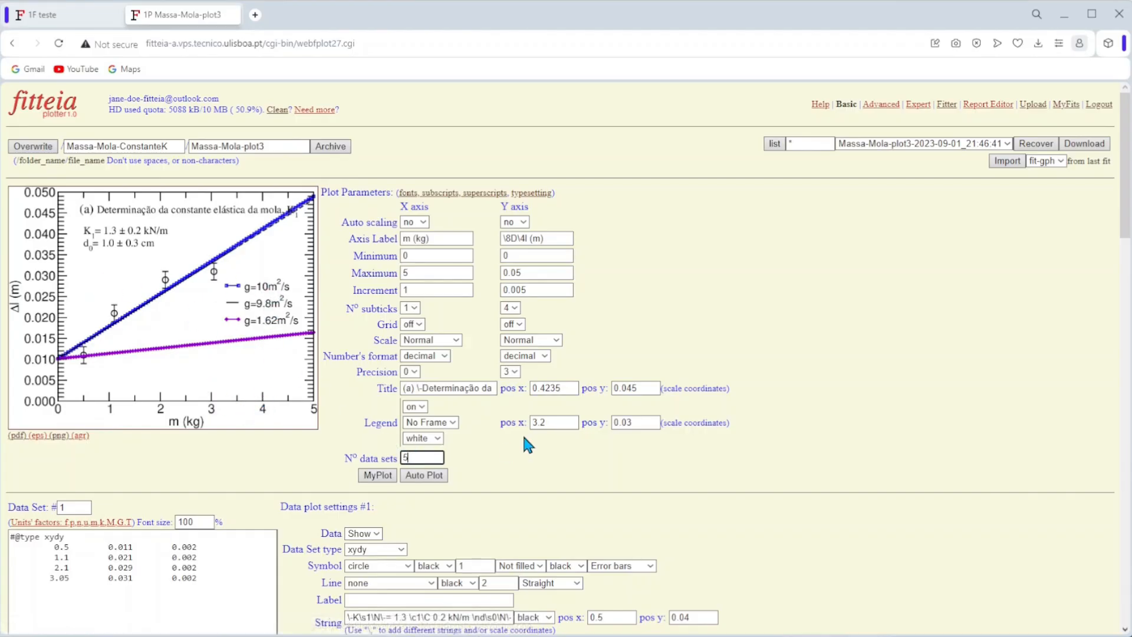
key(BackSpace)
text(7)
click(387, 480)
Step: Enter the points 3 0 and 3 0.05 in data set 6 for a vertical line
scroll(422, 411, down, 20)
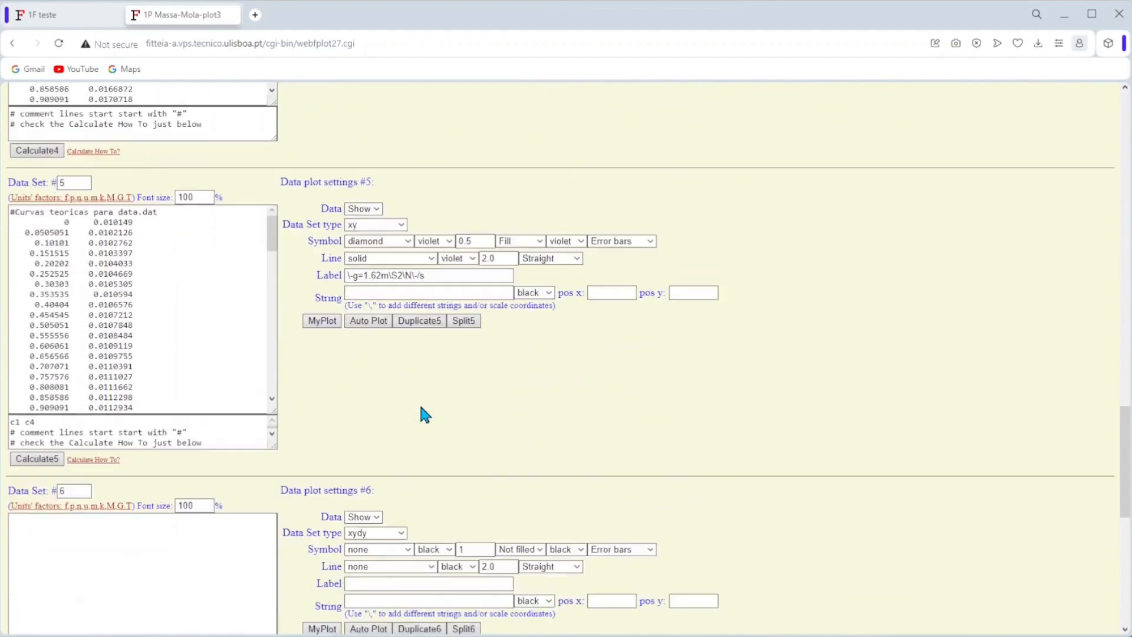
scroll(424, 412, down, 5)
click(150, 238)
text(3 )
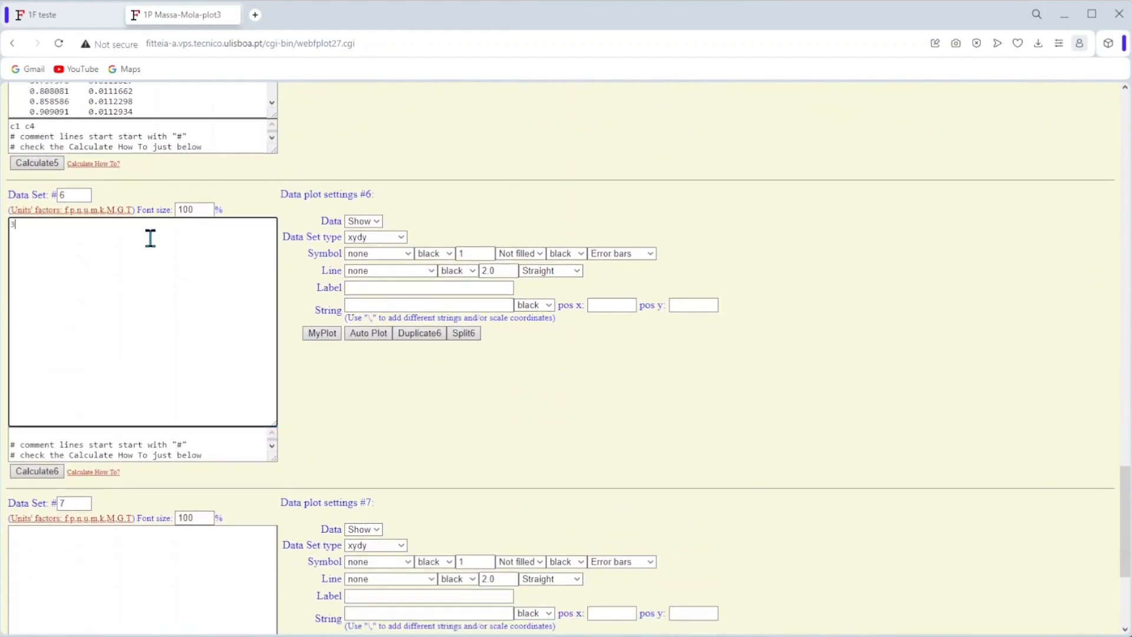
text(0)
key(Return)
text(3 0.05)
Step: Set data set 6 to type xy with a dotted brown line
click(396, 242)
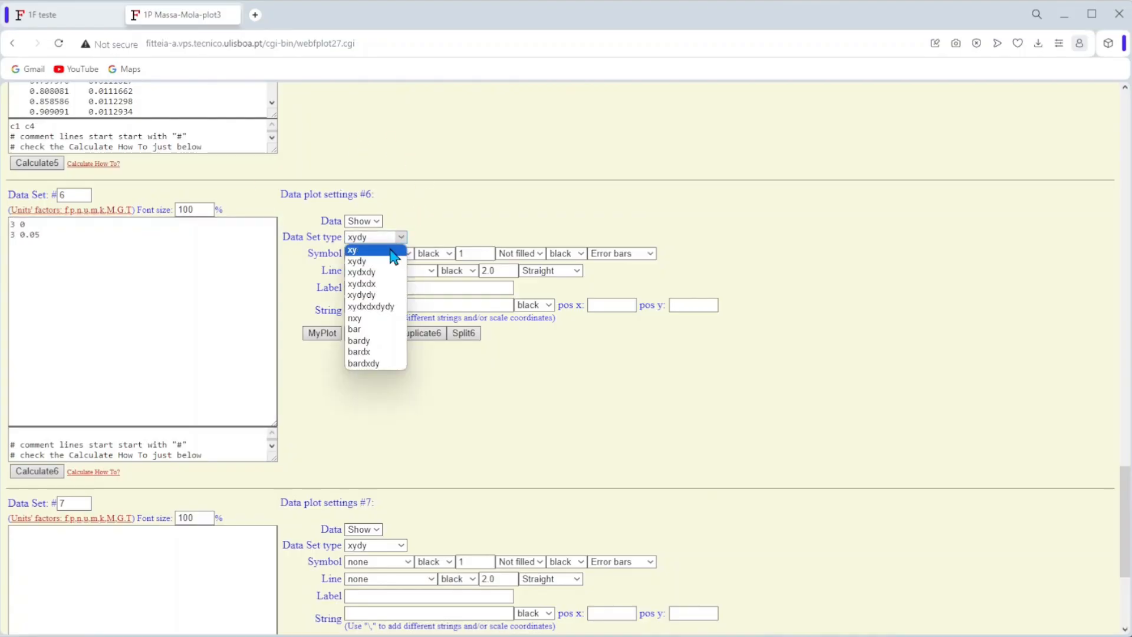
click(389, 251)
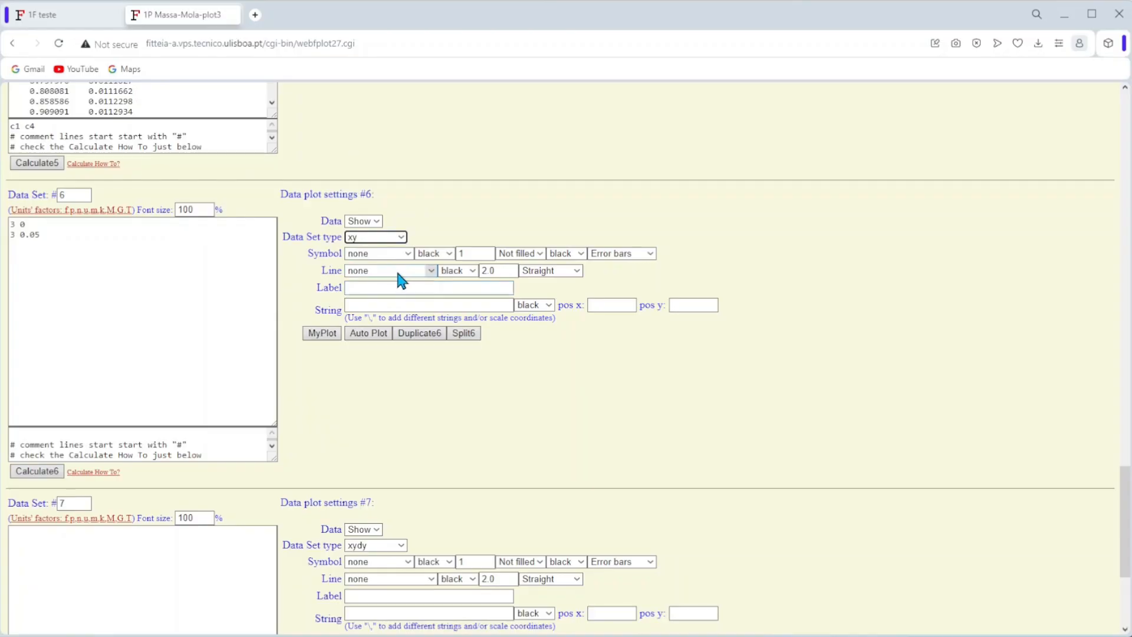
click(395, 270)
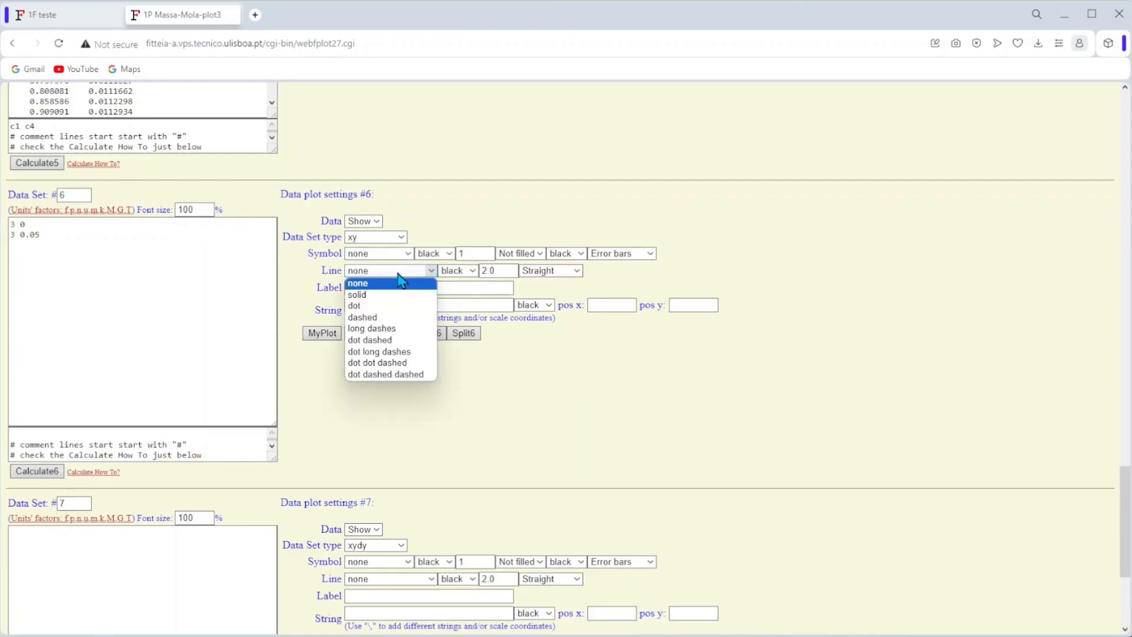
click(395, 306)
click(459, 271)
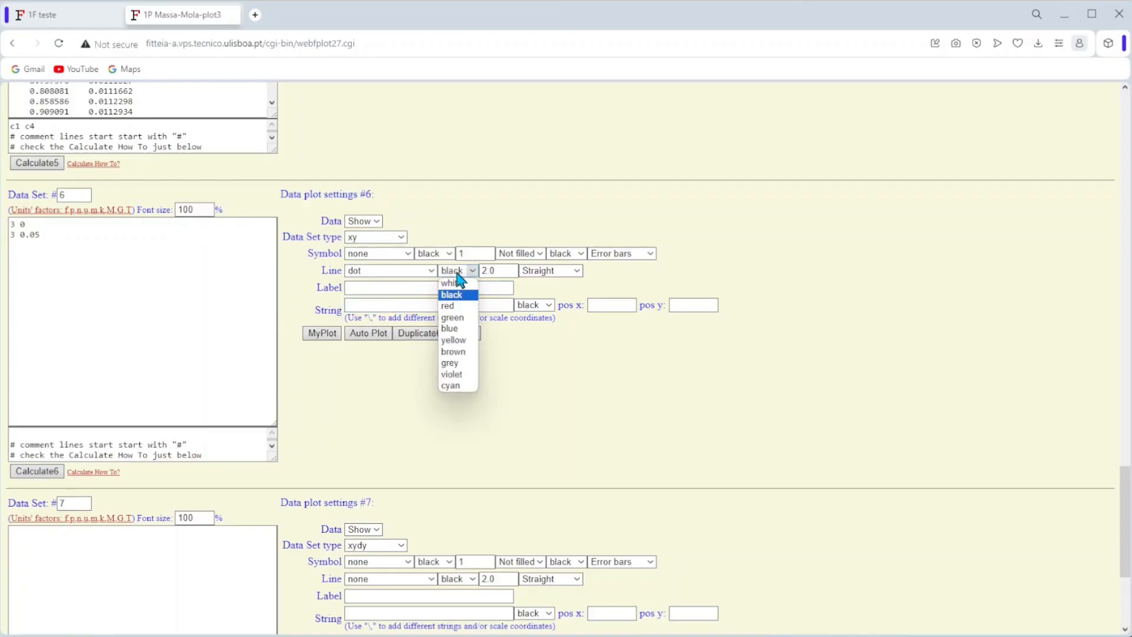
click(457, 352)
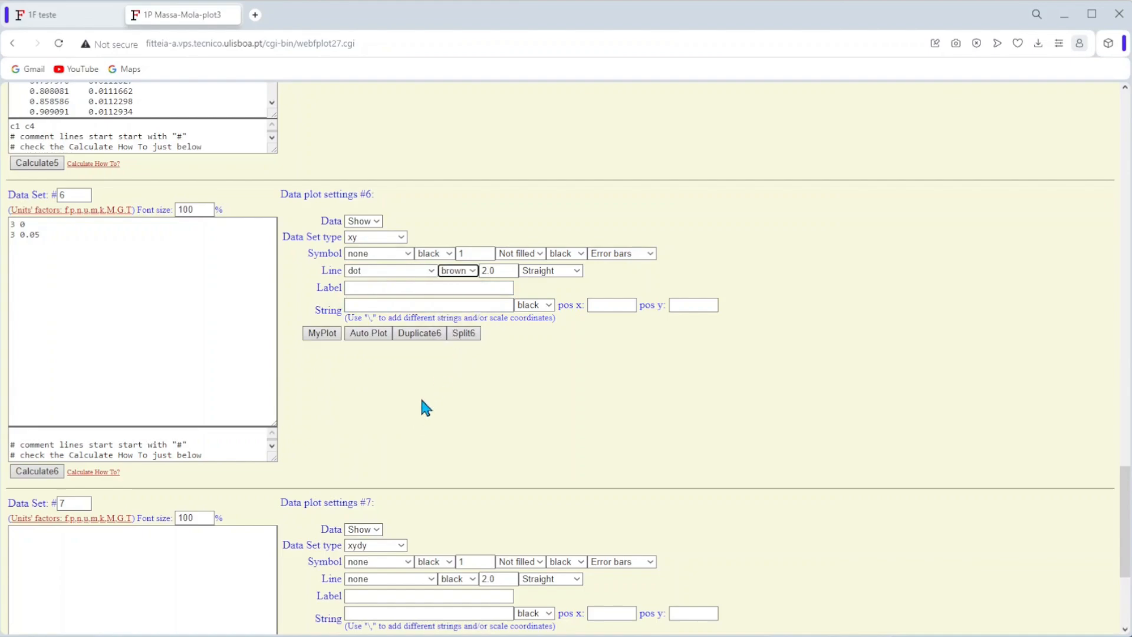
Step: Enter the points 1 0.03 and 4 0.03 in data set 7 for a horizontal line
scroll(425, 406, down, 1)
click(184, 497)
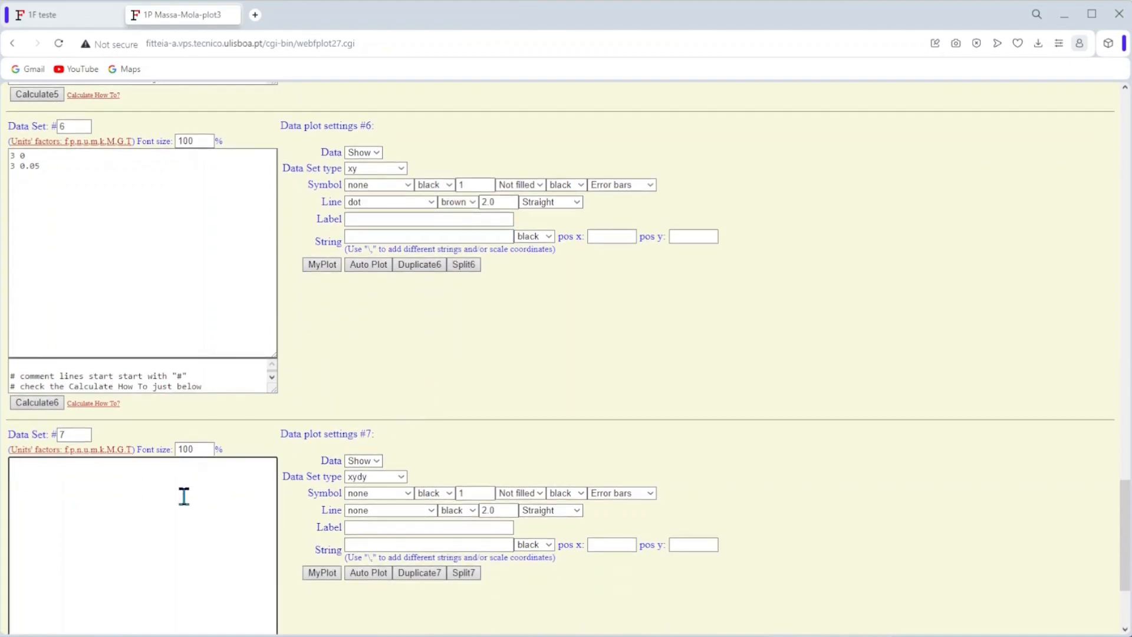
text(1 0.03)
key(Return)
text(4 0.03)
Step: Set data set 7 to type xy with a dotted brown line and redraw the plot
click(405, 482)
click(389, 497)
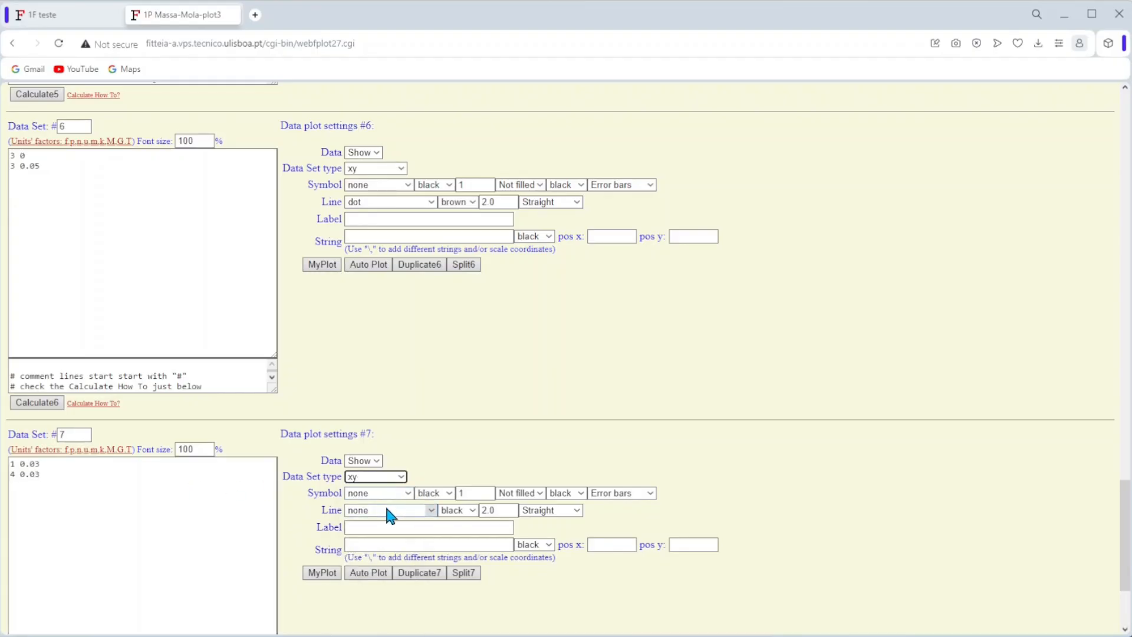
click(389, 510)
click(377, 545)
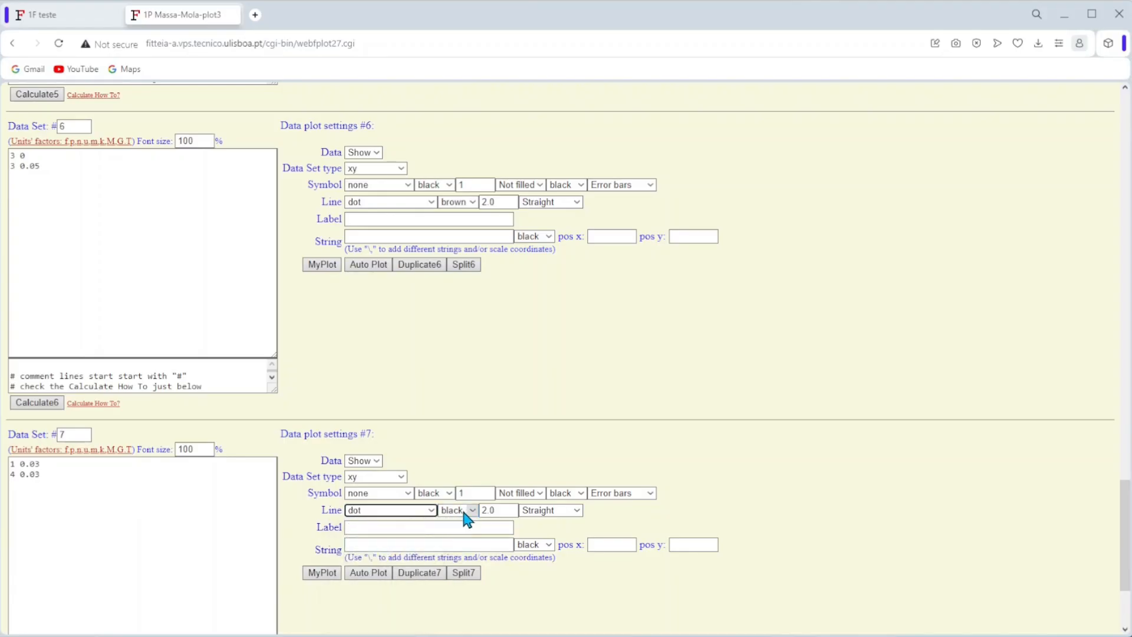
click(466, 512)
click(462, 591)
click(327, 575)
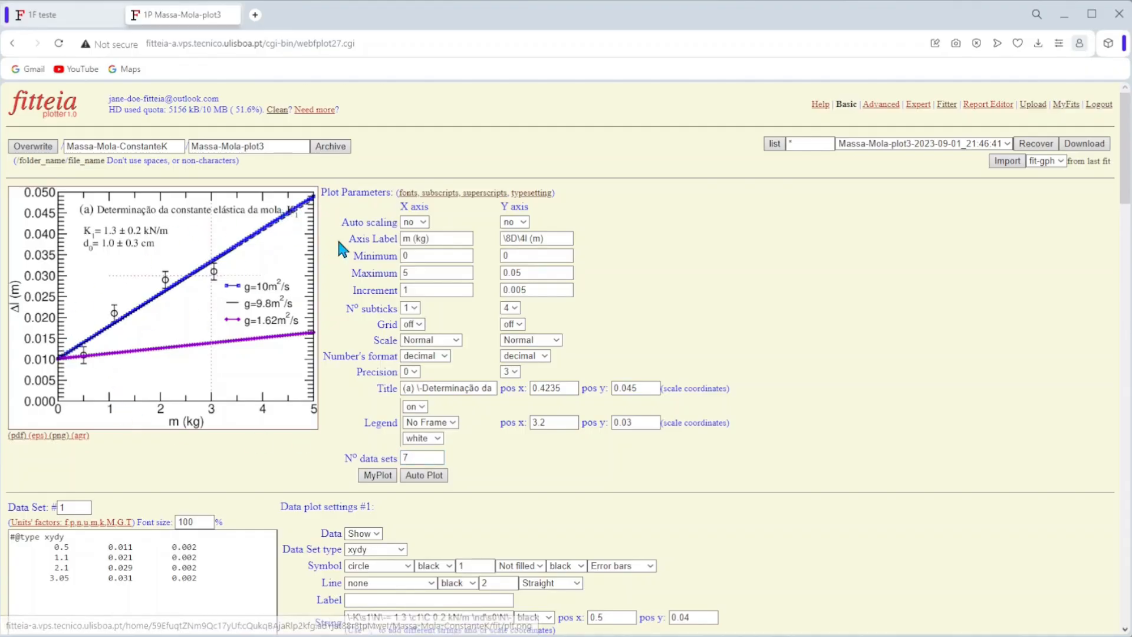
Step: Set the number of data sets to 8 and redraw the plot
click(413, 458)
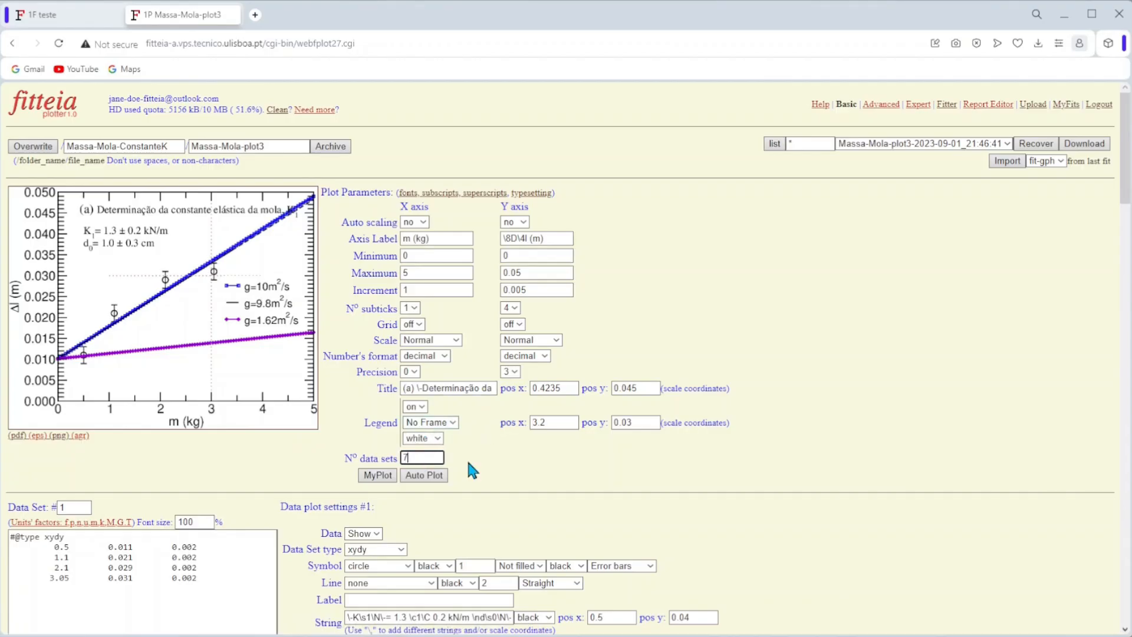
key(BackSpace)
text(8)
click(368, 478)
Step: Enter the range 0:0.05:5 as the first calculation line of data set 8
scroll(369, 485, down, 20)
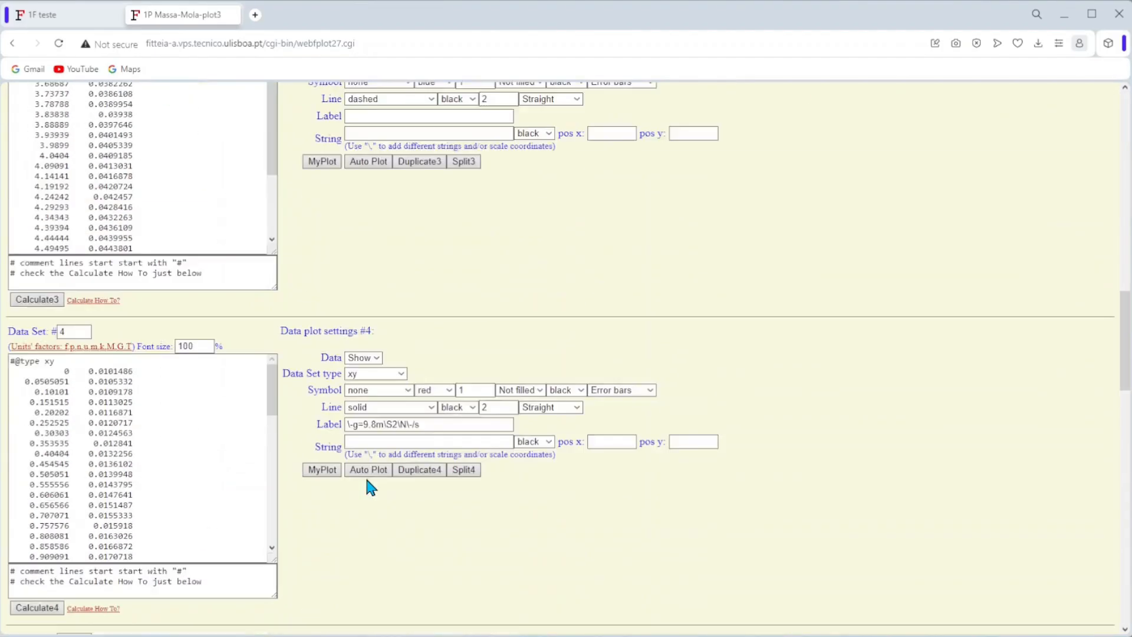
scroll(375, 456, down, 5)
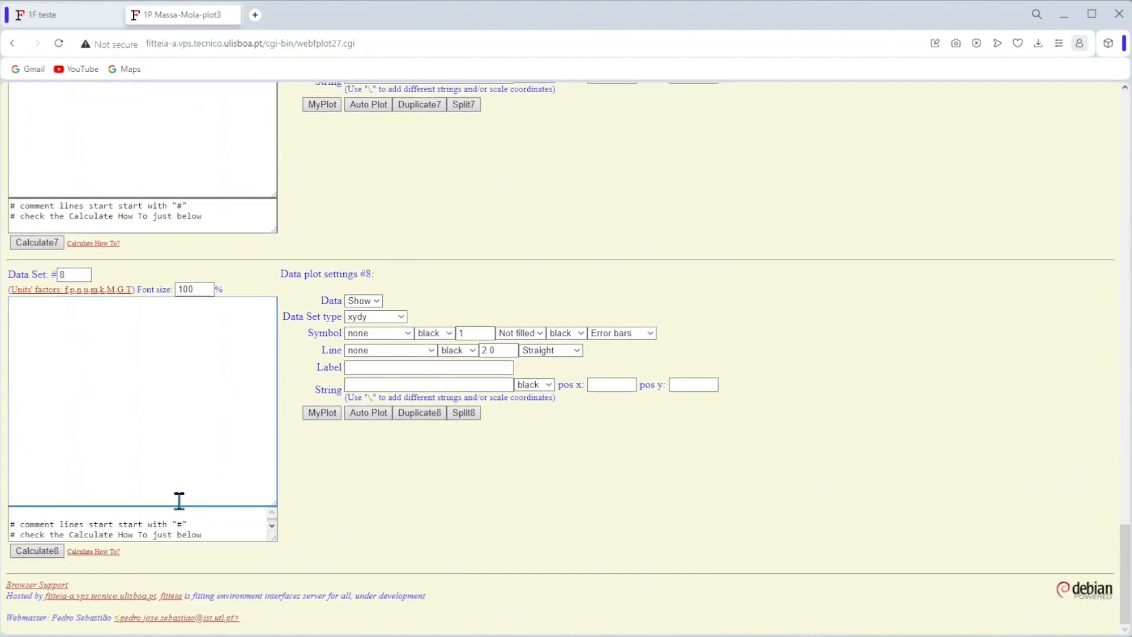
click(77, 512)
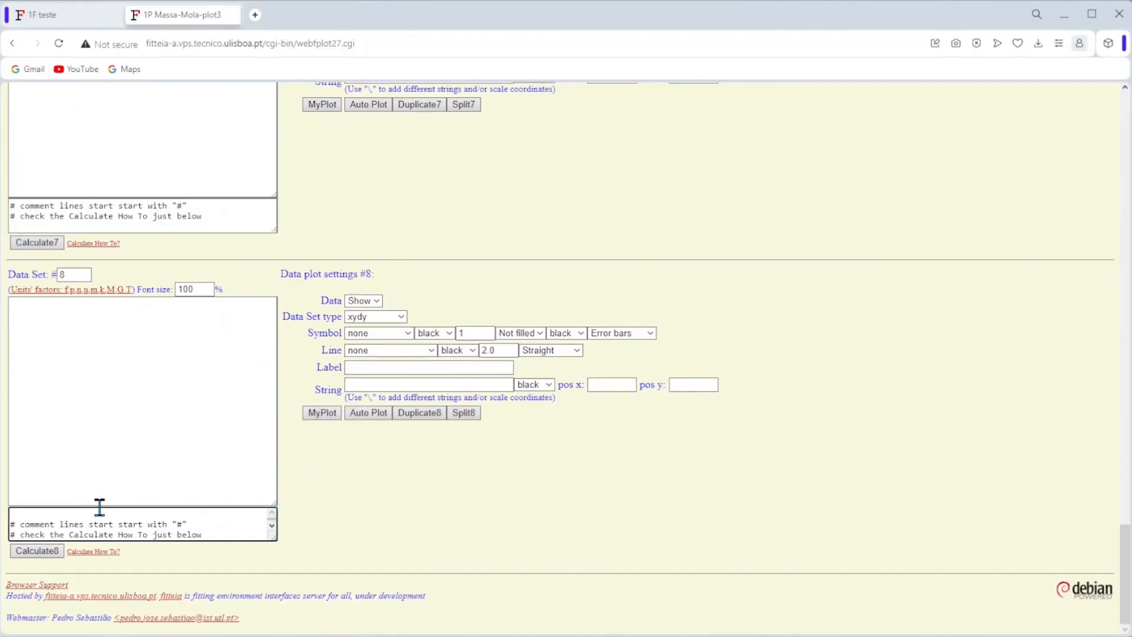
text(e)
text(:)
text(0.0)
text(5)
text(:5)
key(Return)
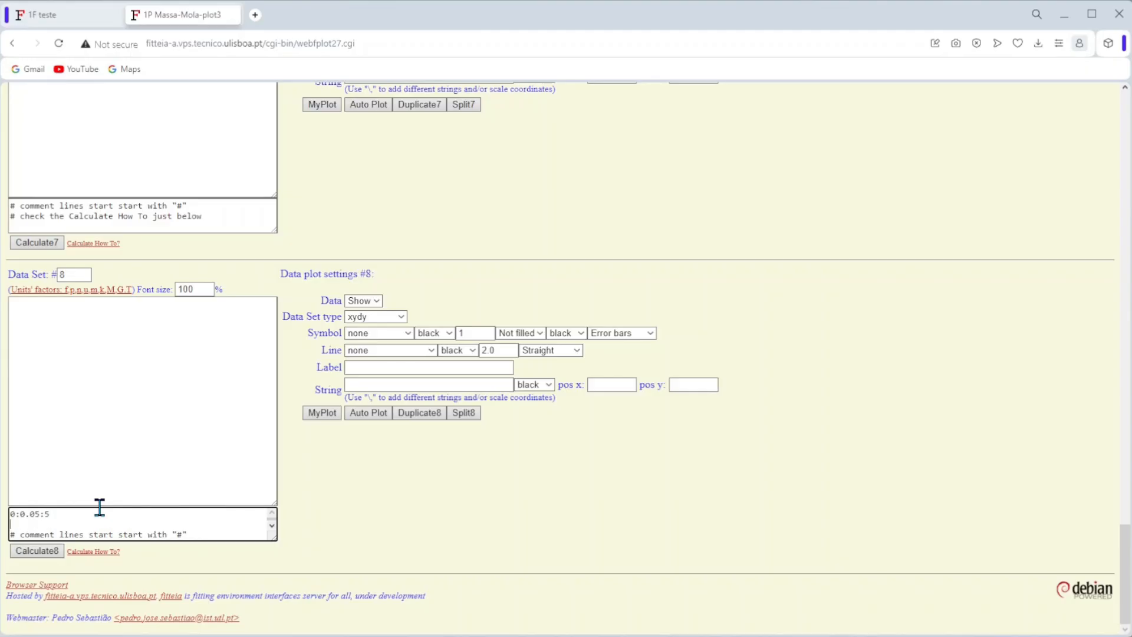
Step: Add the calculation line c1 pow(c1/10,2) below the range in data set 8
text(c)
text(1)
text(c)
text(1)
text(^2)
key(BackSpace)
key(BackSpace)
text(*c)
text(1)
key(BackSpace)
key(BackSpace)
key(BackSpace)
key(BackSpace)
key(BackSpace)
text(pow(c1/10,2))
Step: Set data set 8 to type xy with a dotted brown line, and calculate its points
click(378, 318)
click(374, 332)
click(375, 352)
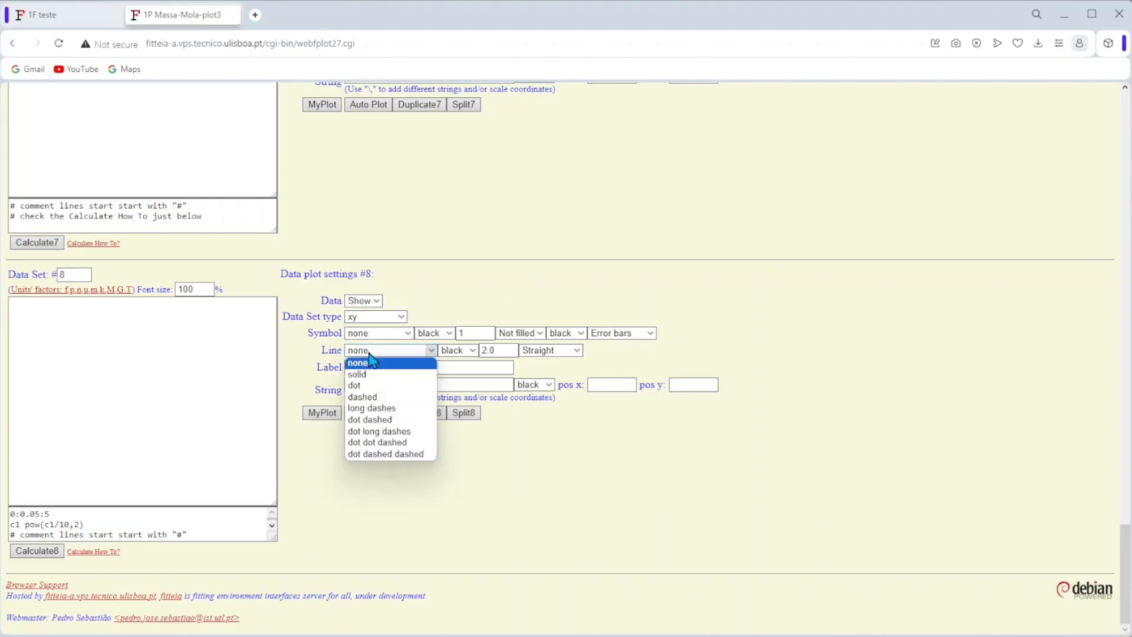
click(378, 389)
click(462, 351)
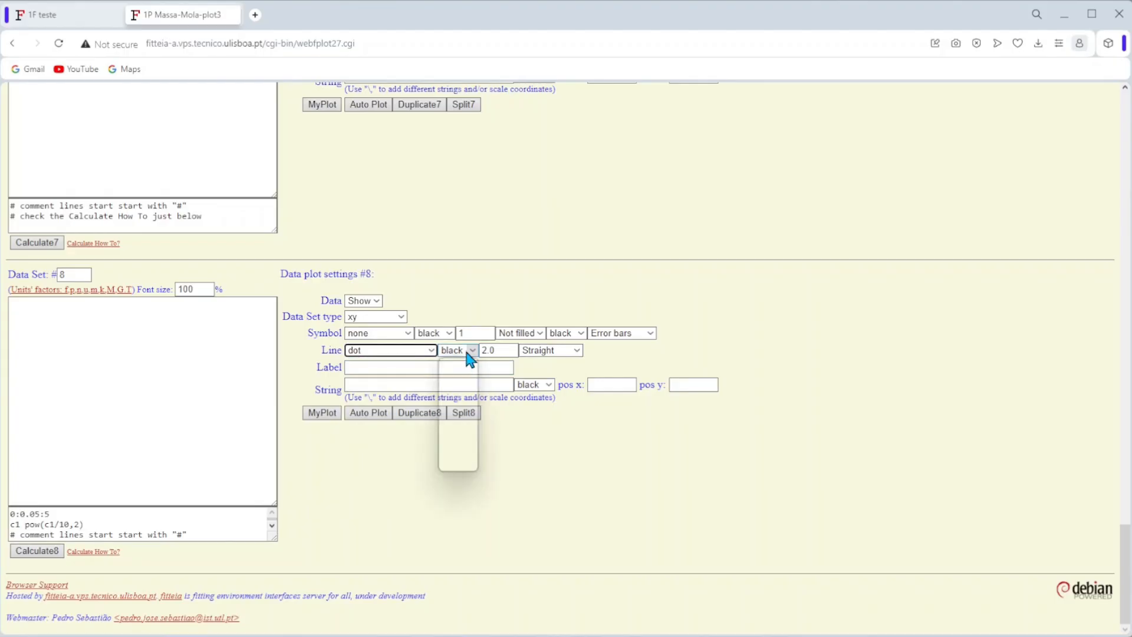
click(465, 431)
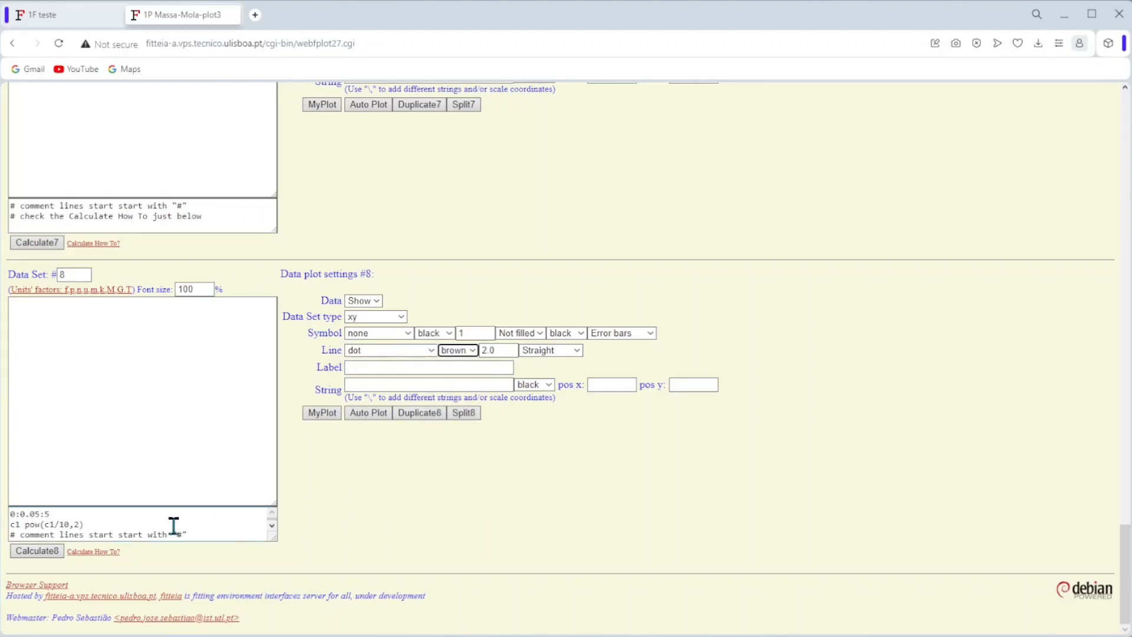
click(56, 553)
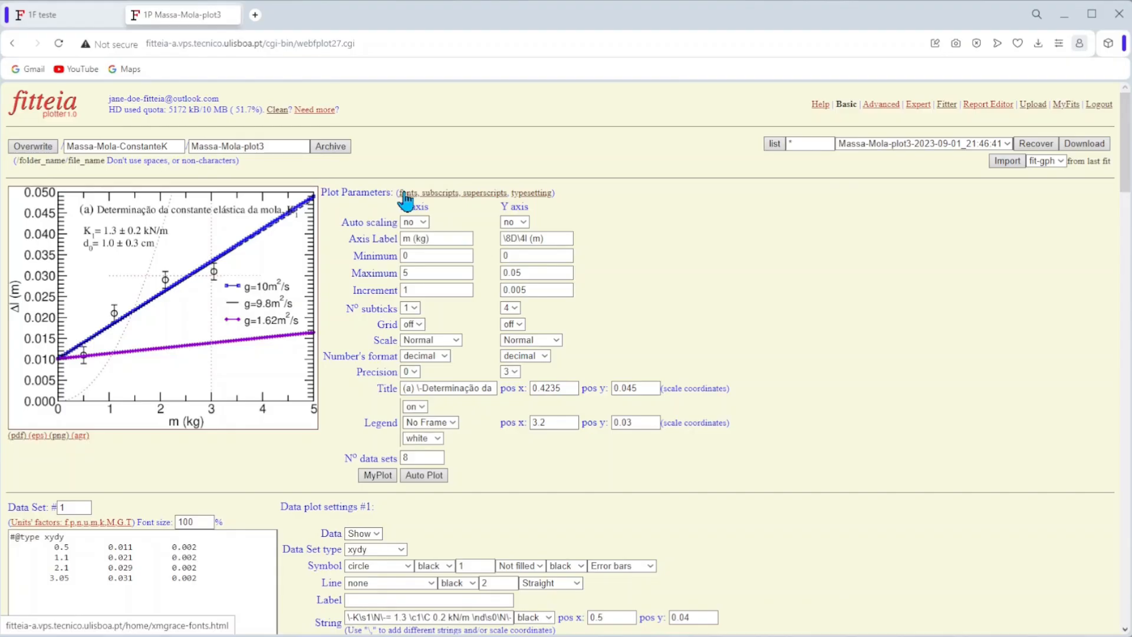
Step: Review data set 8's generated points and the calculation lines that define them
scroll(406, 201, down, 20)
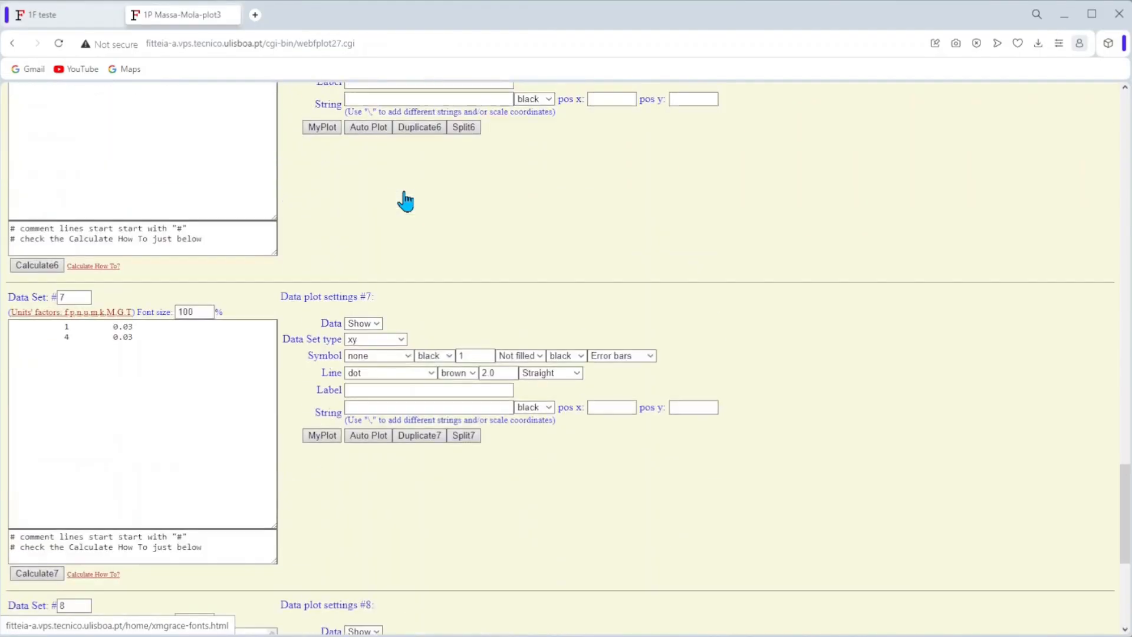
drag(84, 524, 20, 513)
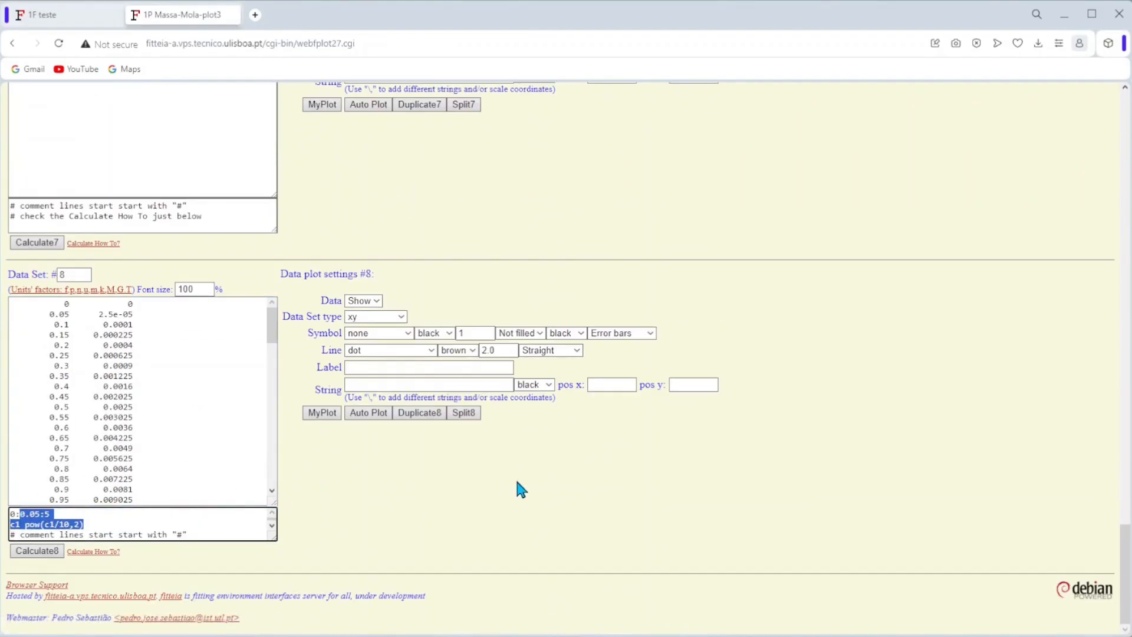
click(541, 497)
scroll(542, 496, up, 20)
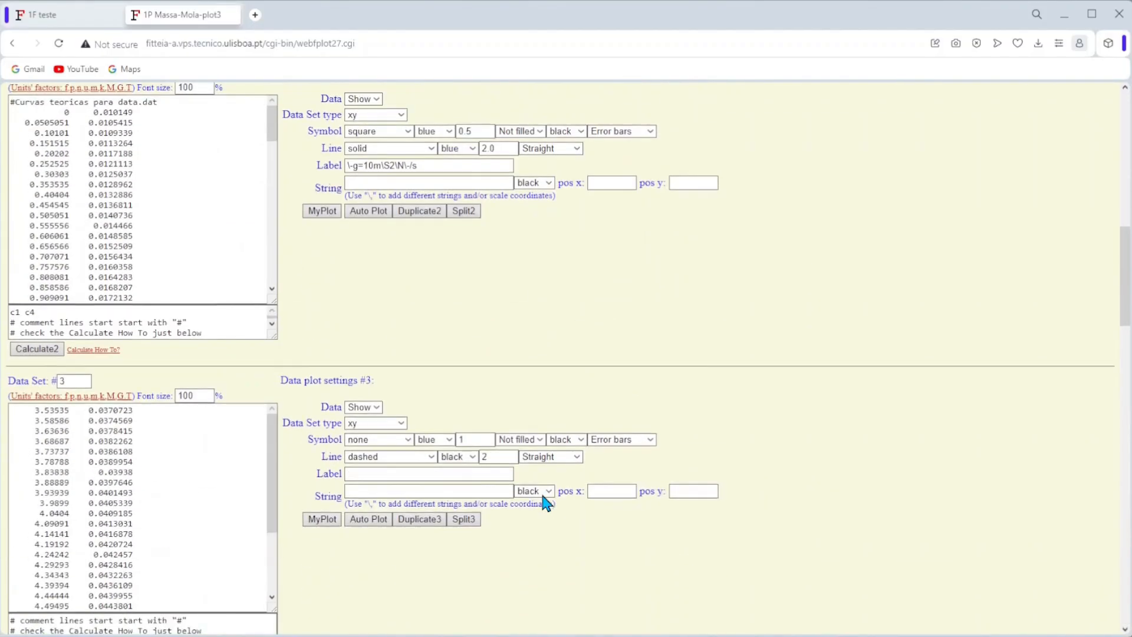
Step: Change the plot's file name to Massa-Mola-plot4 and archive it in the Massa-Mola-ConstanteK folder
scroll(544, 502, up, 3)
click(291, 145)
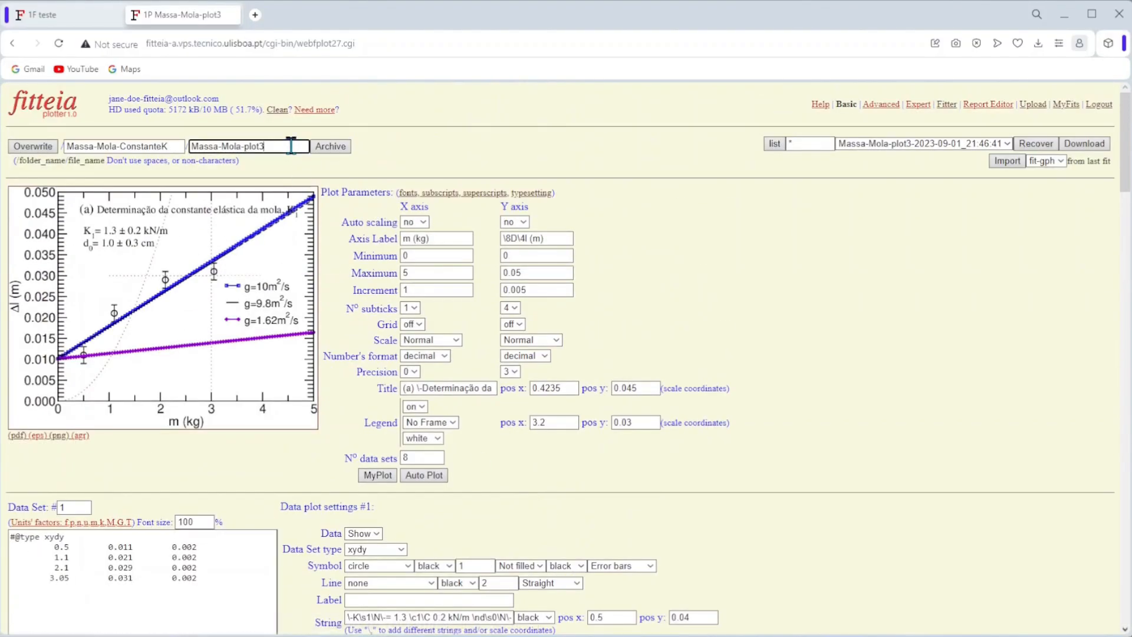
key(BackSpace)
text(4)
click(326, 156)
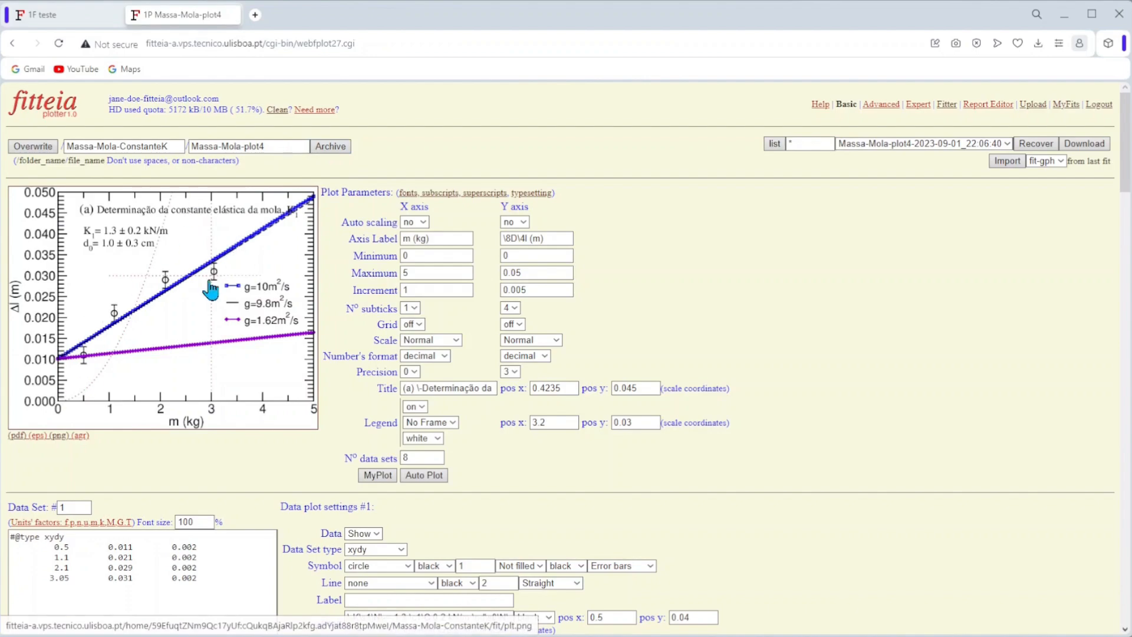
Step: Hide data set 8, the calculated parabola, and data set 7, the horizontal dotted guide line
double_click(422, 458)
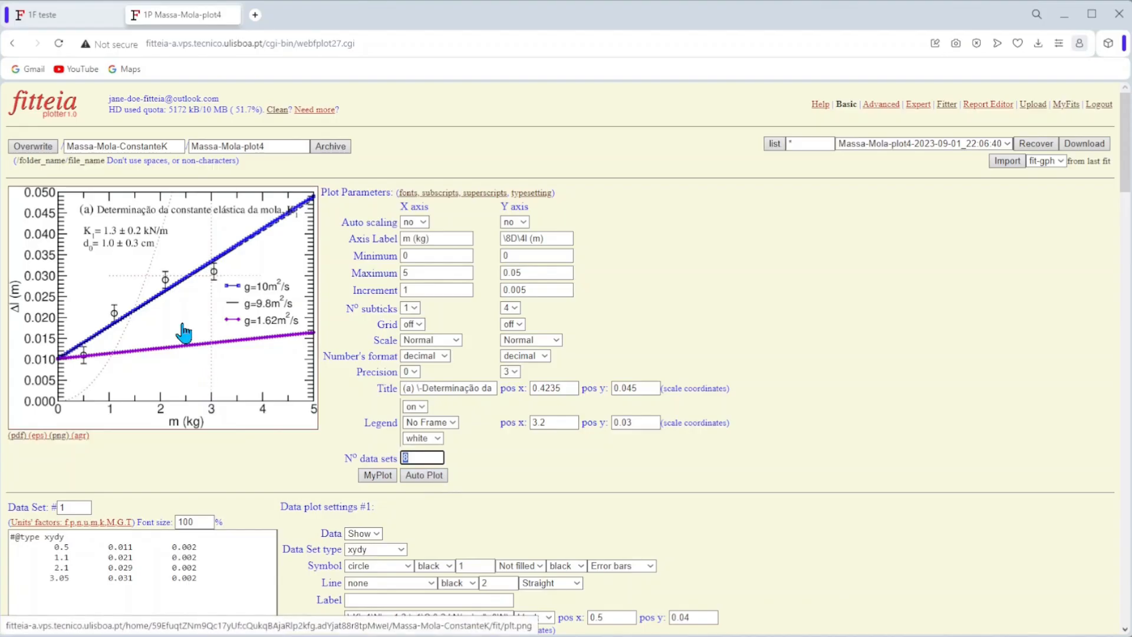
scroll(571, 471, down, 15)
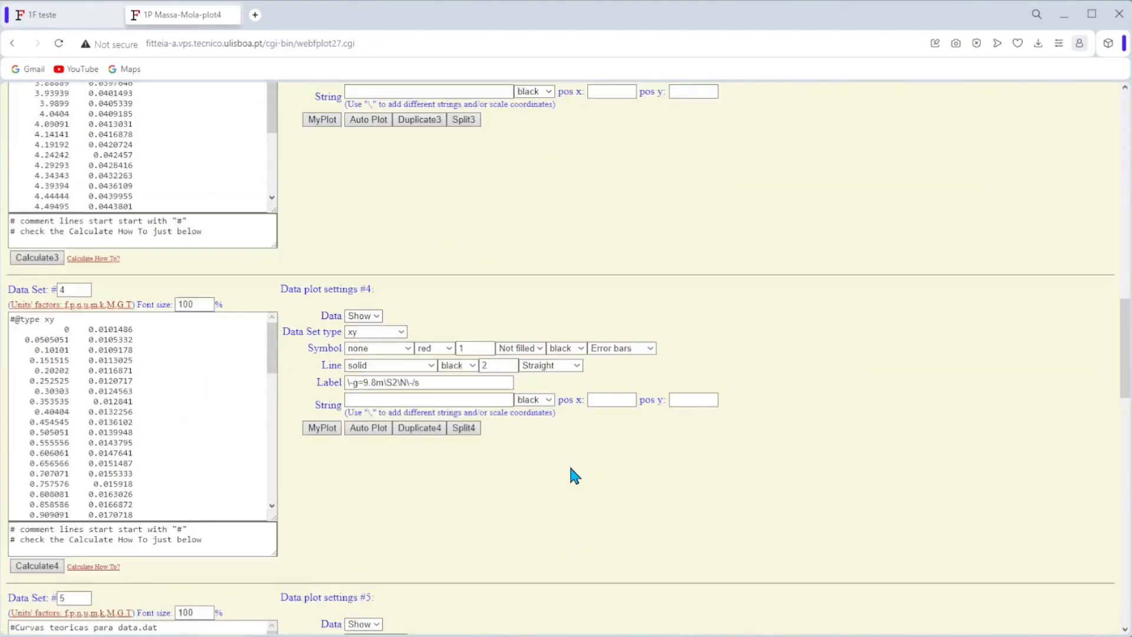
scroll(570, 468, down, 20)
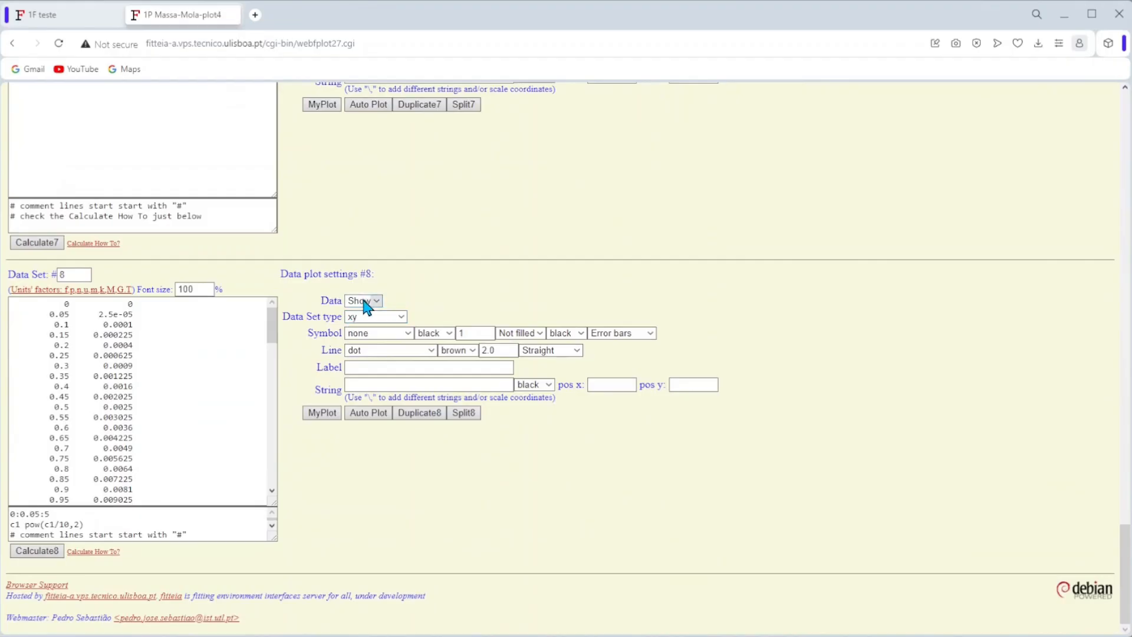
click(366, 302)
click(361, 321)
scroll(415, 301, up, 5)
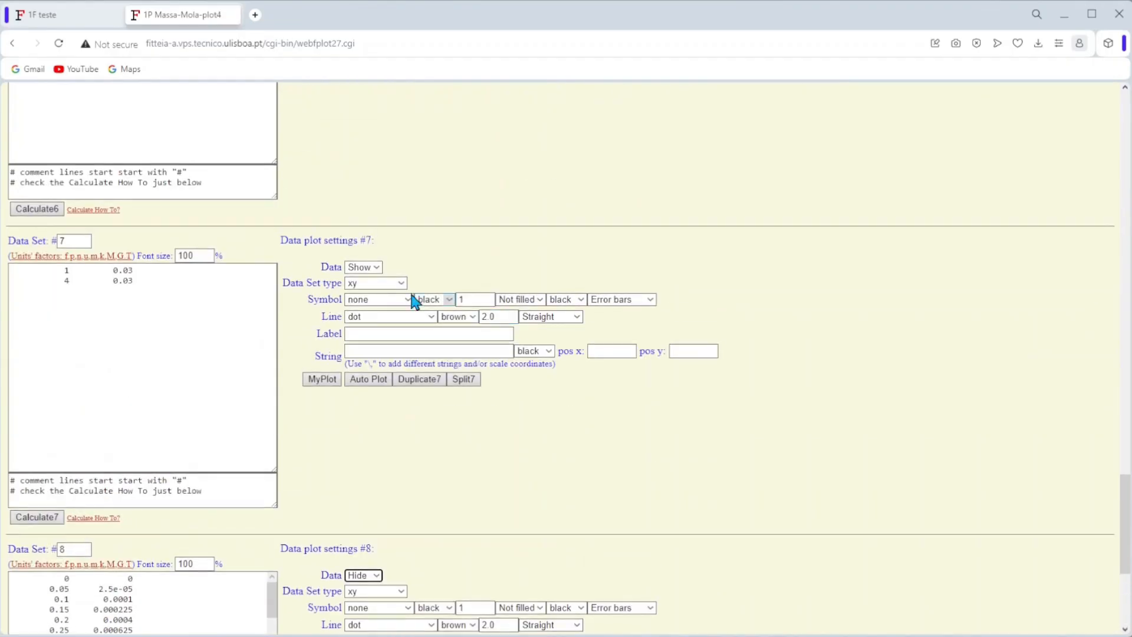
click(361, 268)
click(360, 285)
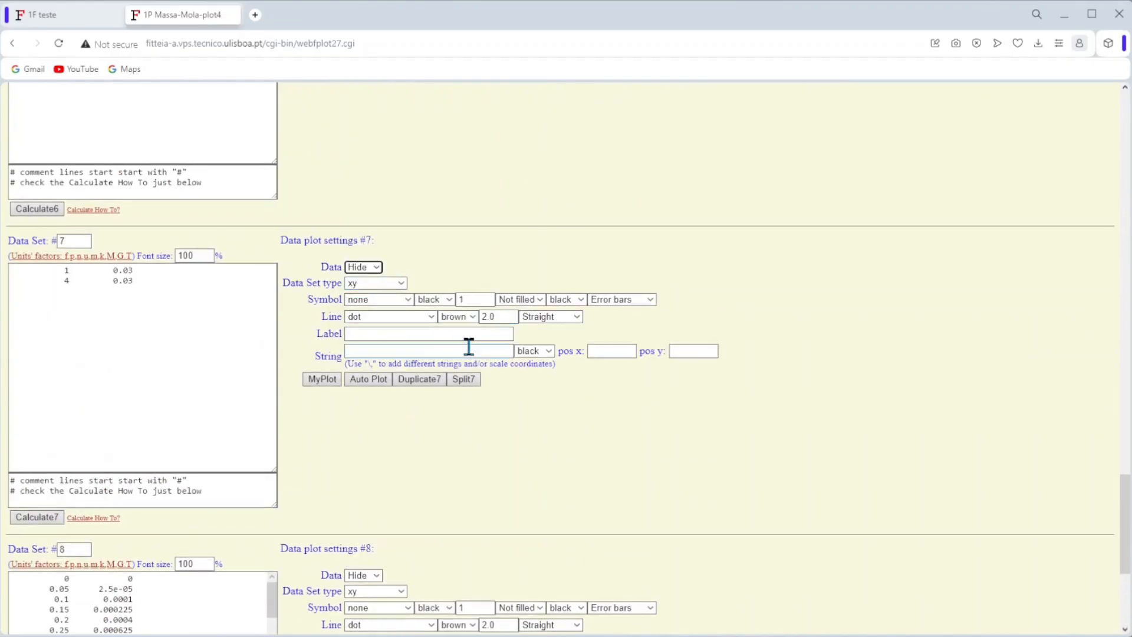
Step: Hide data set 6, the vertical dotted guide line, and redraw the plot with the current settings
scroll(469, 346, up, 5)
click(373, 235)
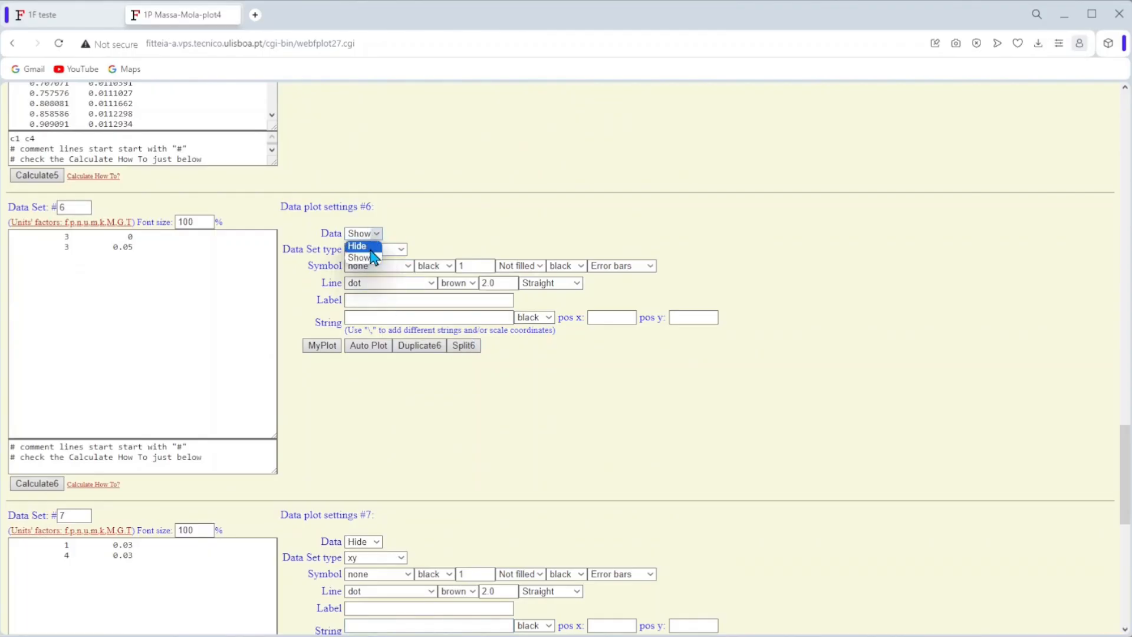
click(361, 246)
click(324, 347)
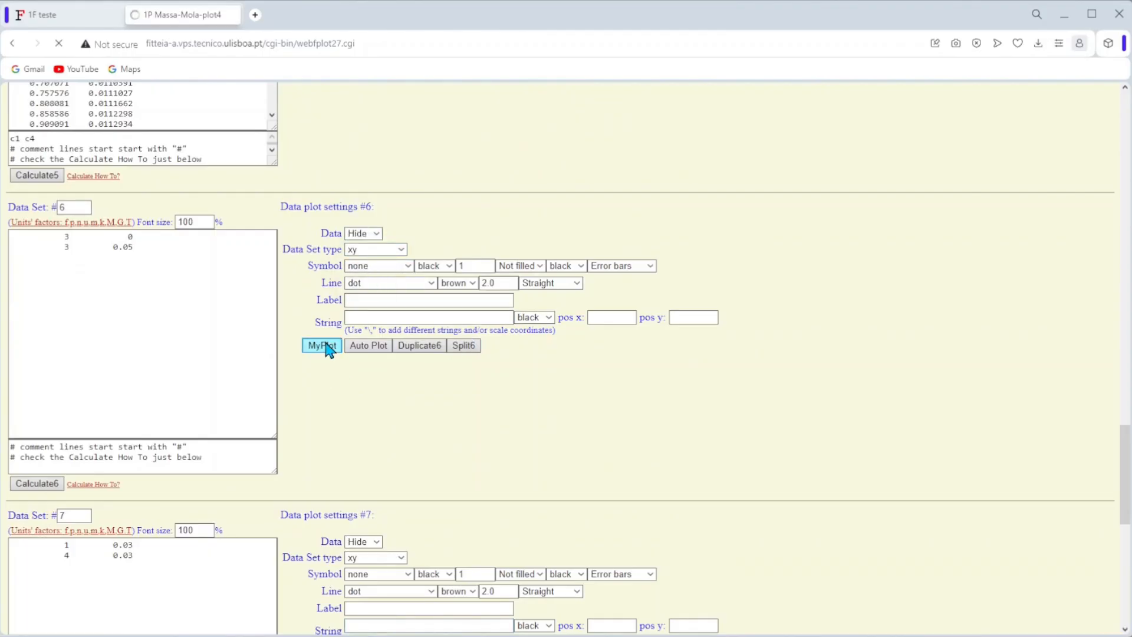